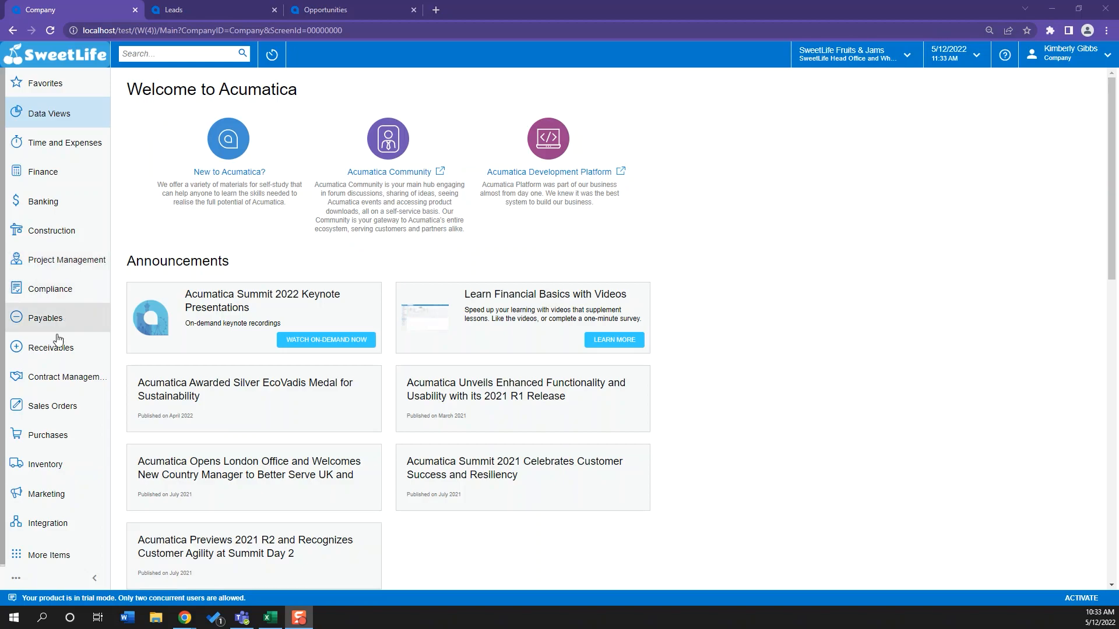
# Open the Online Class campaign (000006) from the marketing campaigns list
pyautogui.click(65, 492)
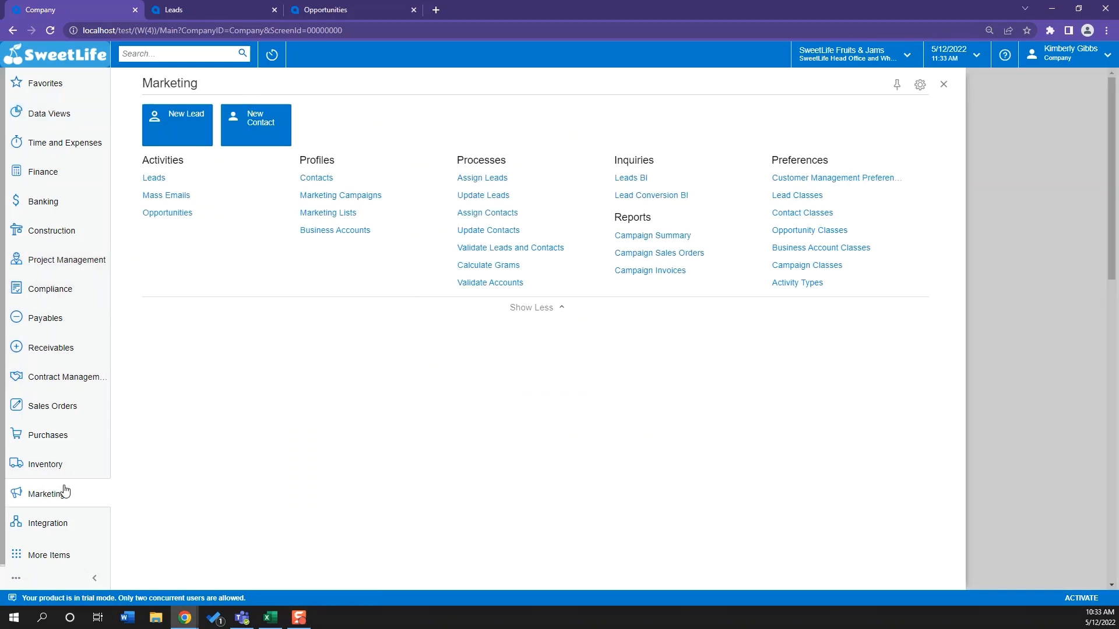
pyautogui.click(344, 194)
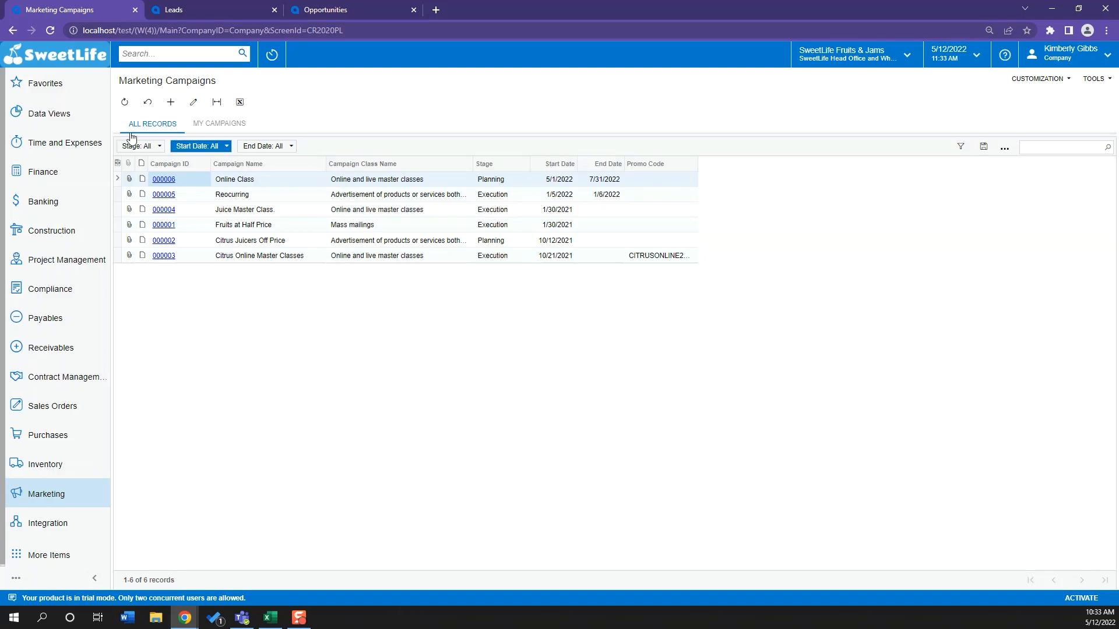
pyautogui.click(170, 104)
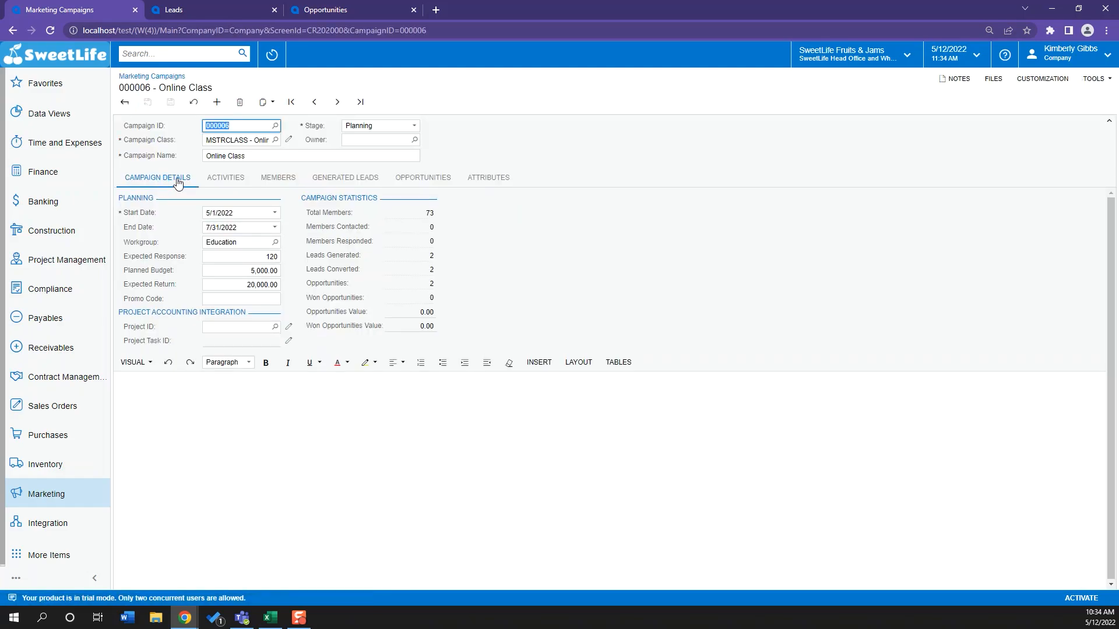
pyautogui.click(483, 138)
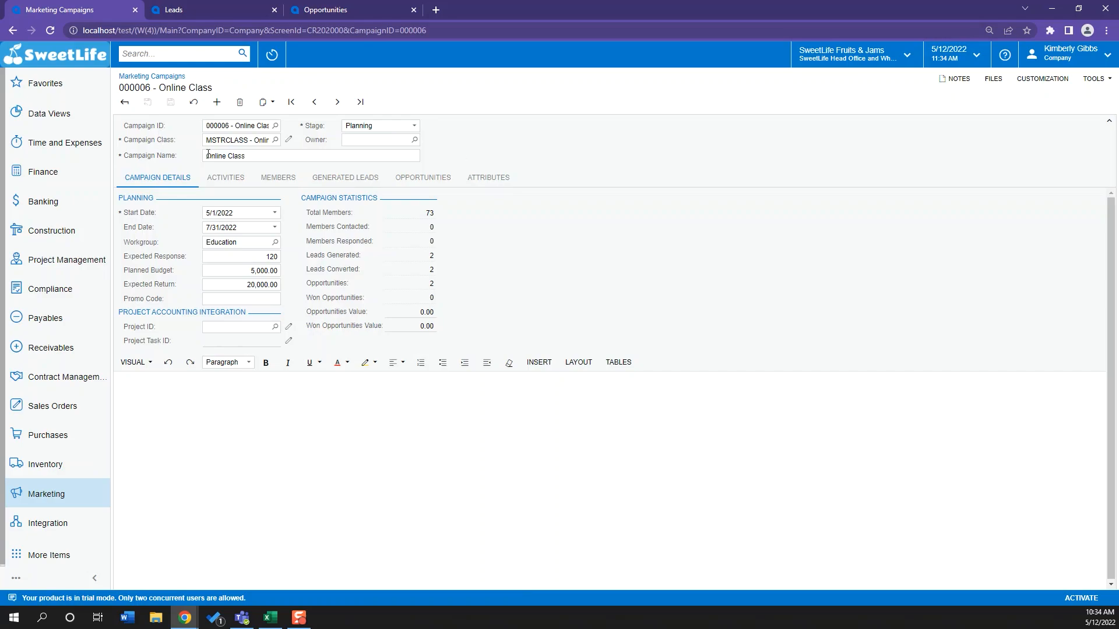
# Browse the available campaign classes for the campaign, from AD through TELE
pyautogui.click(232, 126)
pyautogui.click(228, 140)
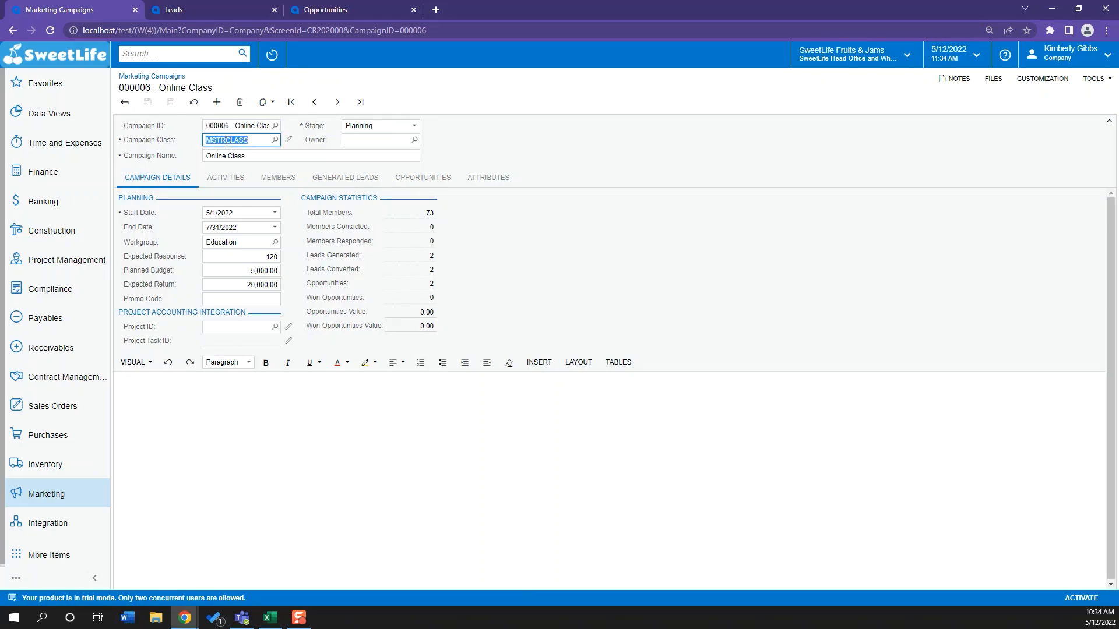
pyautogui.click(273, 140)
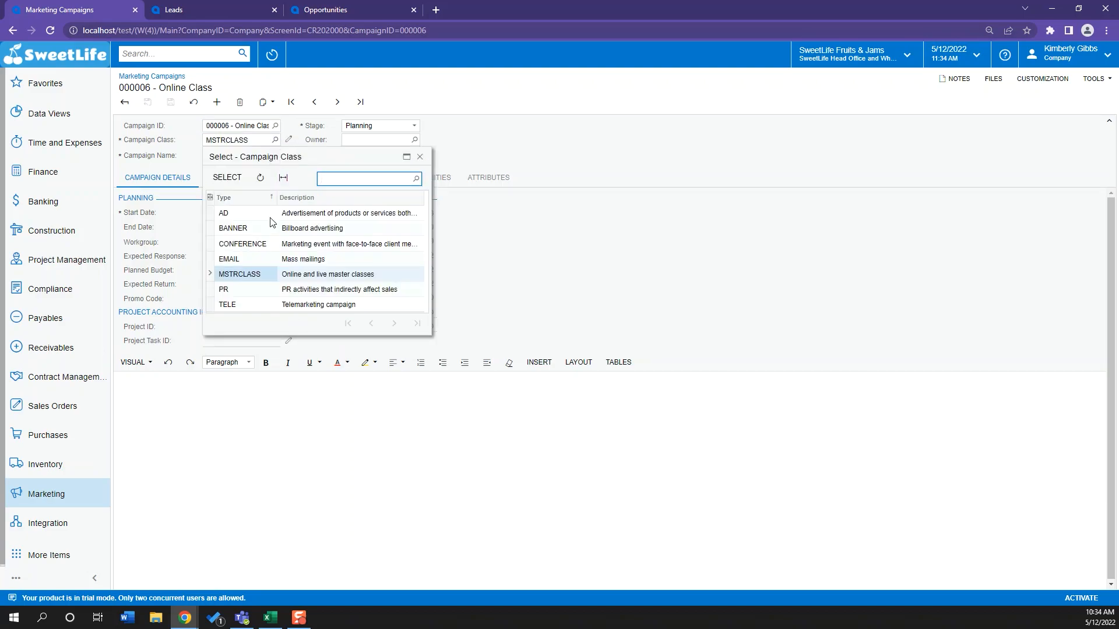
pyautogui.press('Down')
pyautogui.press('Down')
pyautogui.press('Down')
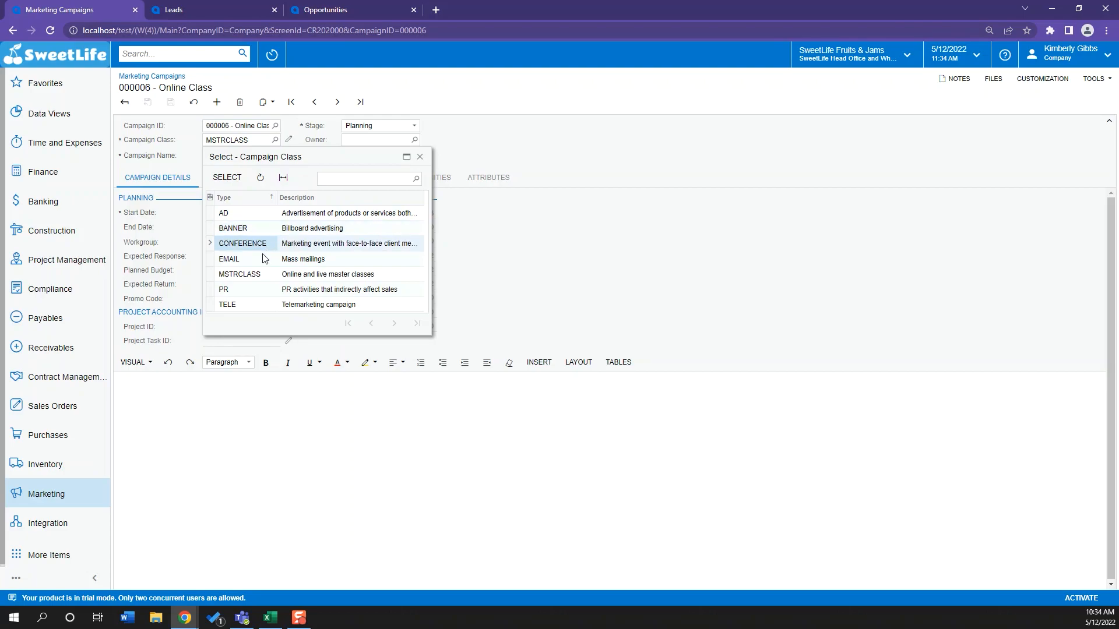
pyautogui.press('Down')
pyautogui.press('Down')
pyautogui.press('Down')
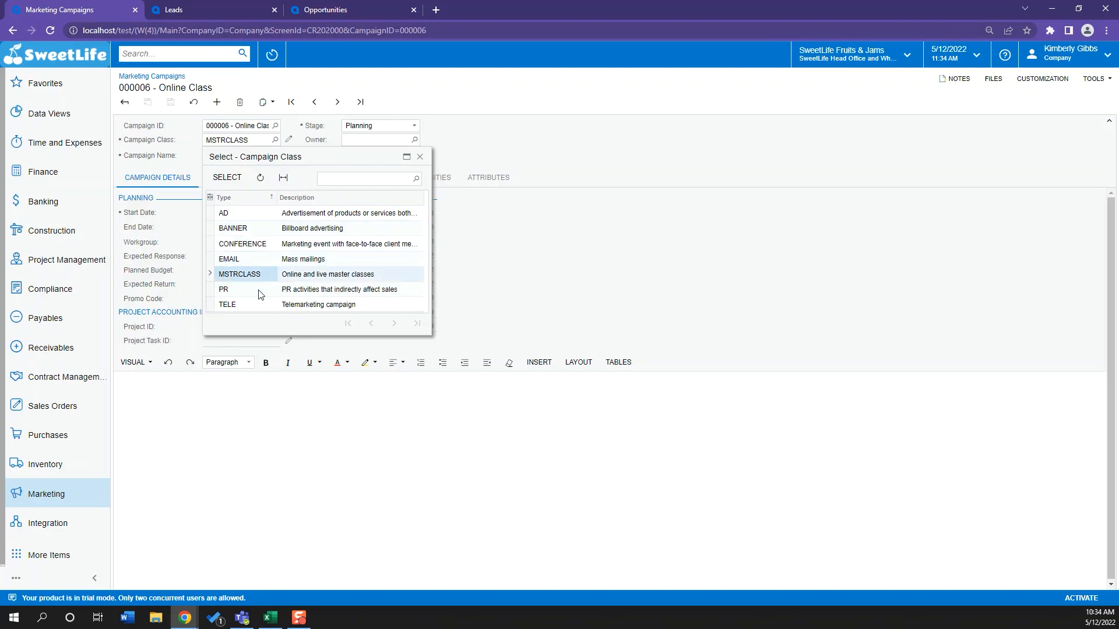
pyautogui.press('Down')
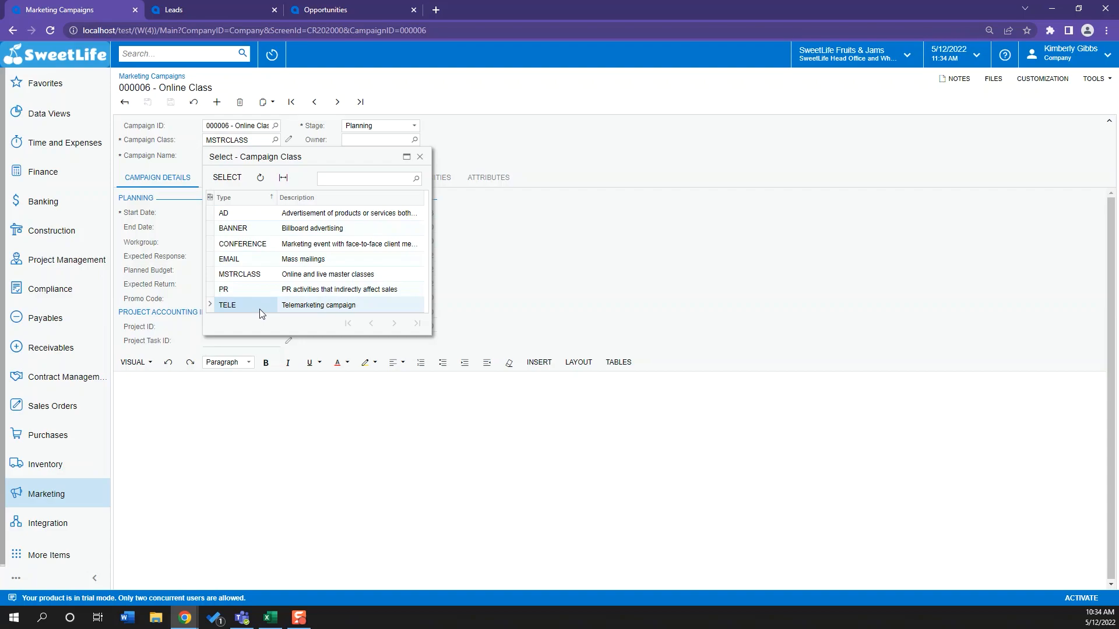
# Check the Marketing workspace for the campaign class preferences, and leave the class lookup without choosing a class
pyautogui.click(95, 496)
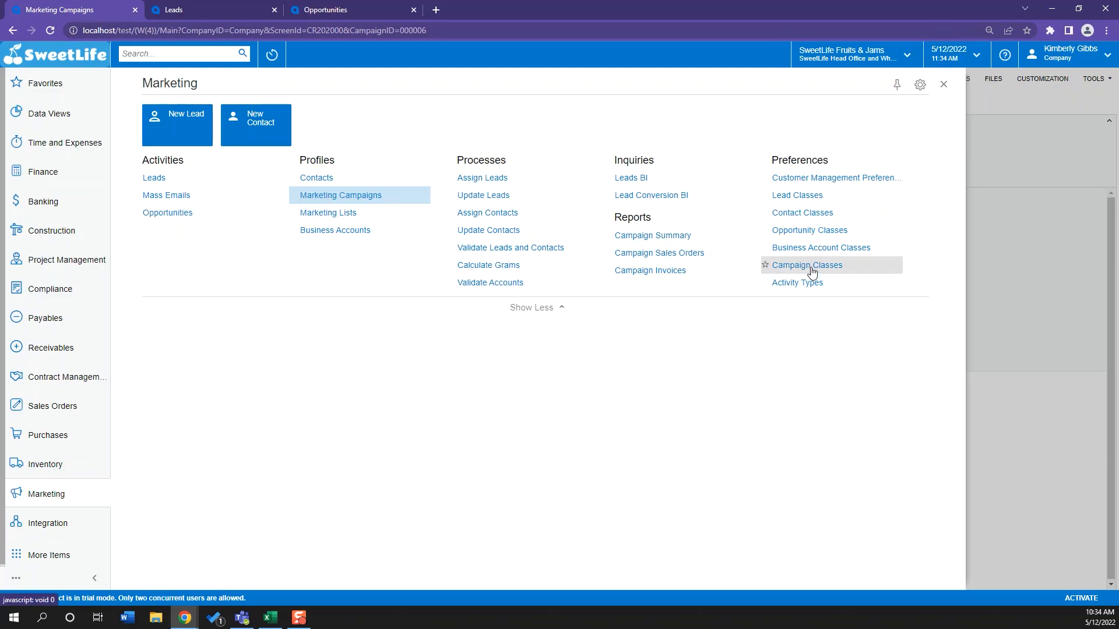
pyautogui.click(966, 246)
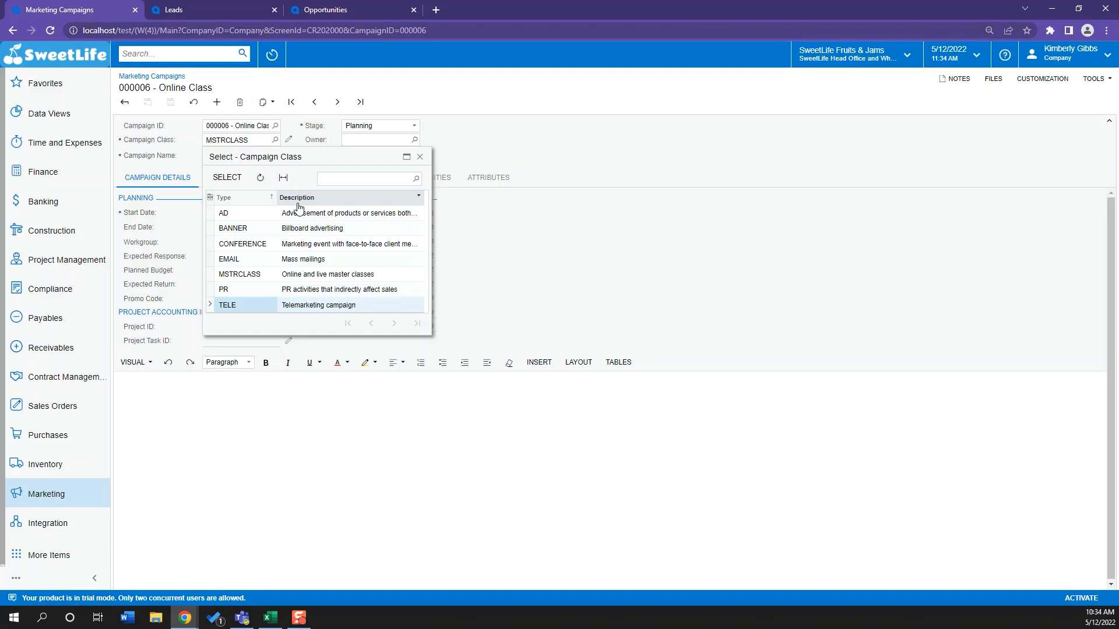
pyautogui.click(588, 209)
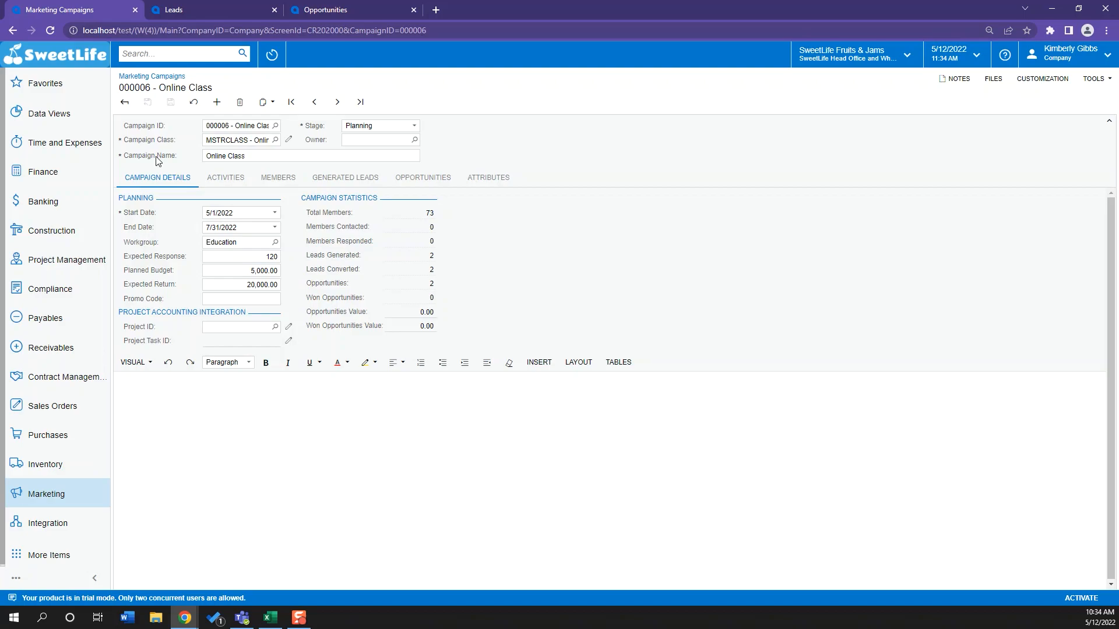
# Review the campaign's stage and owner choices, keeping the stage at Planning
pyautogui.click(364, 126)
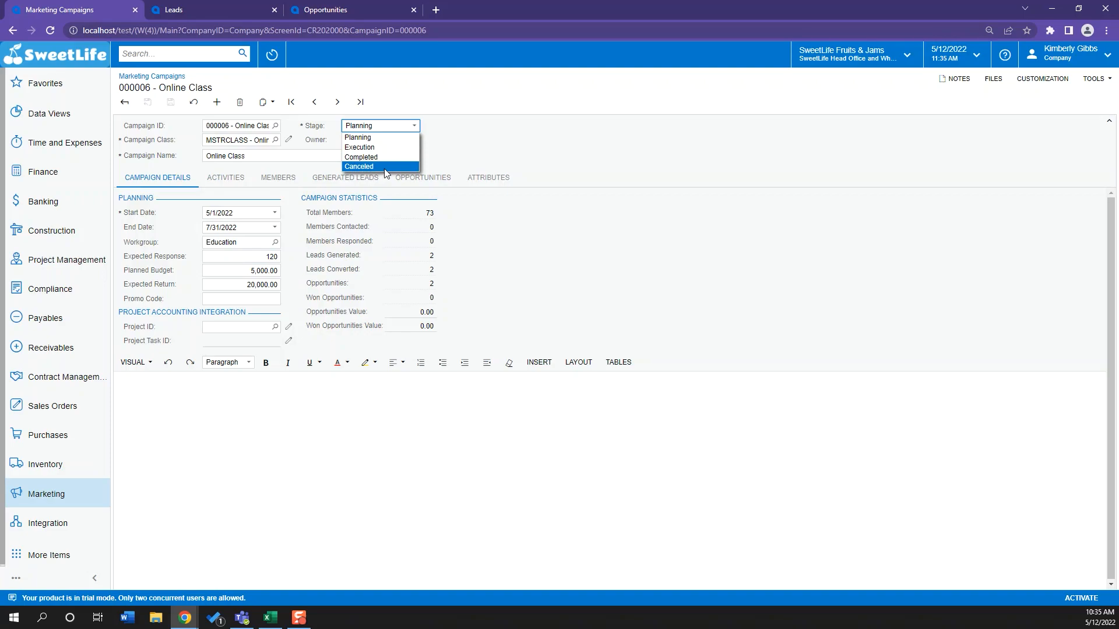
pyautogui.click(385, 138)
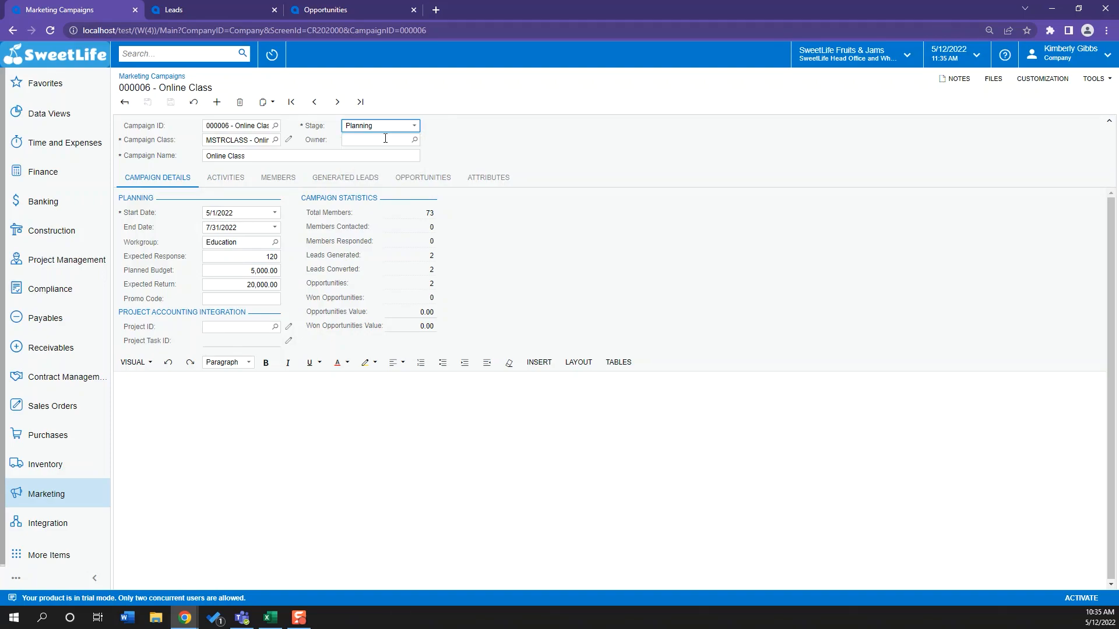
pyautogui.click(414, 140)
pyautogui.click(415, 141)
# Set the campaign's start date to 5/1/2022 and its end date to 5/31/2022
pyautogui.click(274, 212)
pyautogui.click(228, 254)
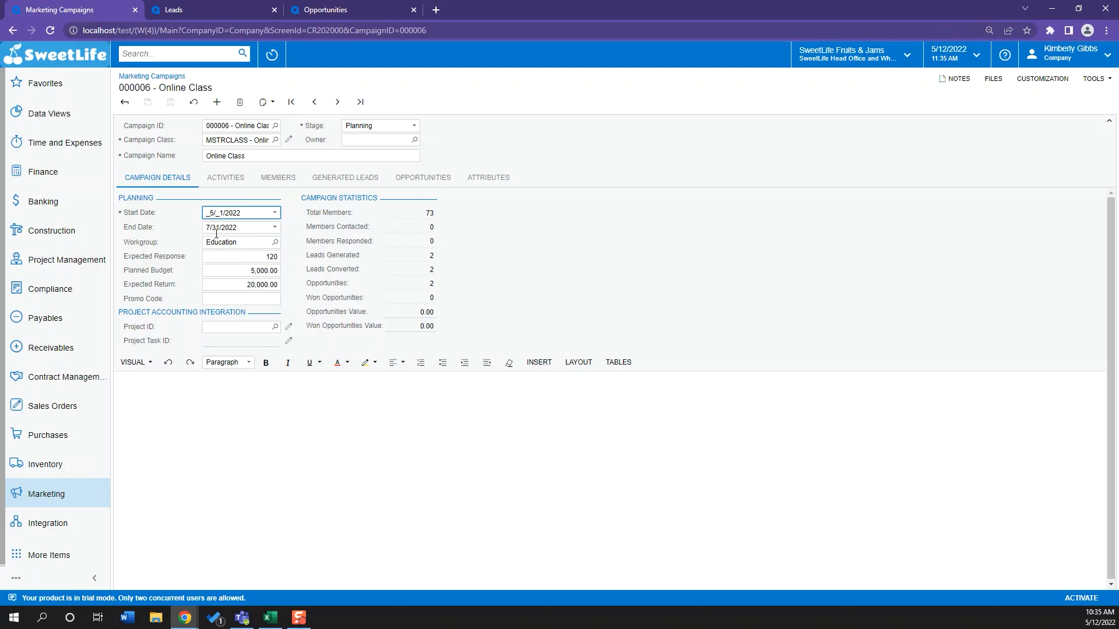
pyautogui.click(211, 227)
pyautogui.click(274, 228)
pyautogui.click(210, 240)
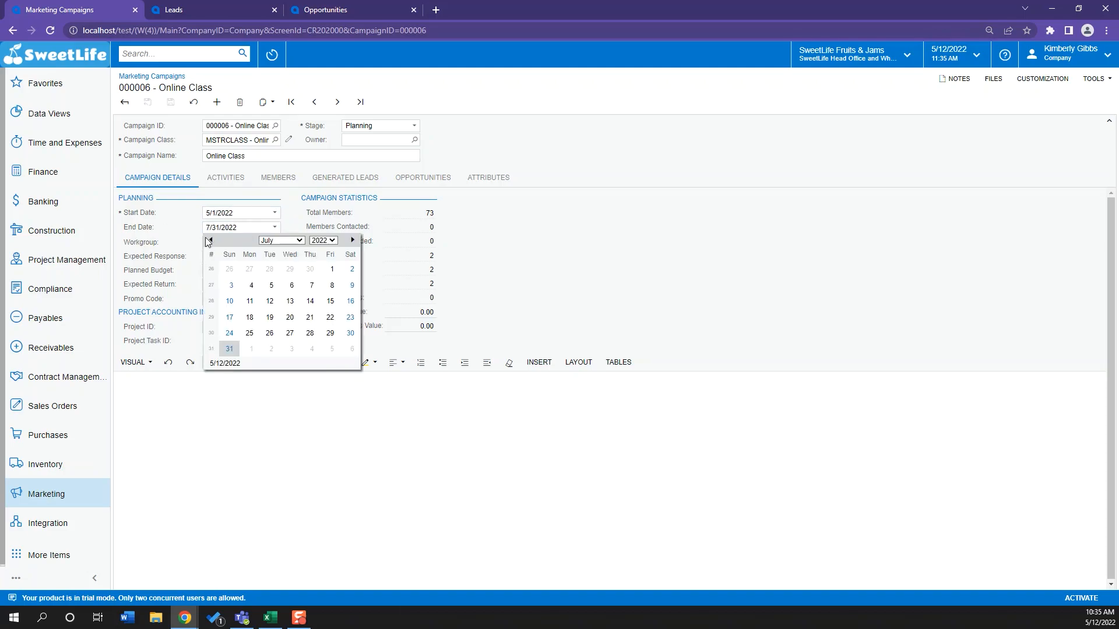
pyautogui.click(210, 240)
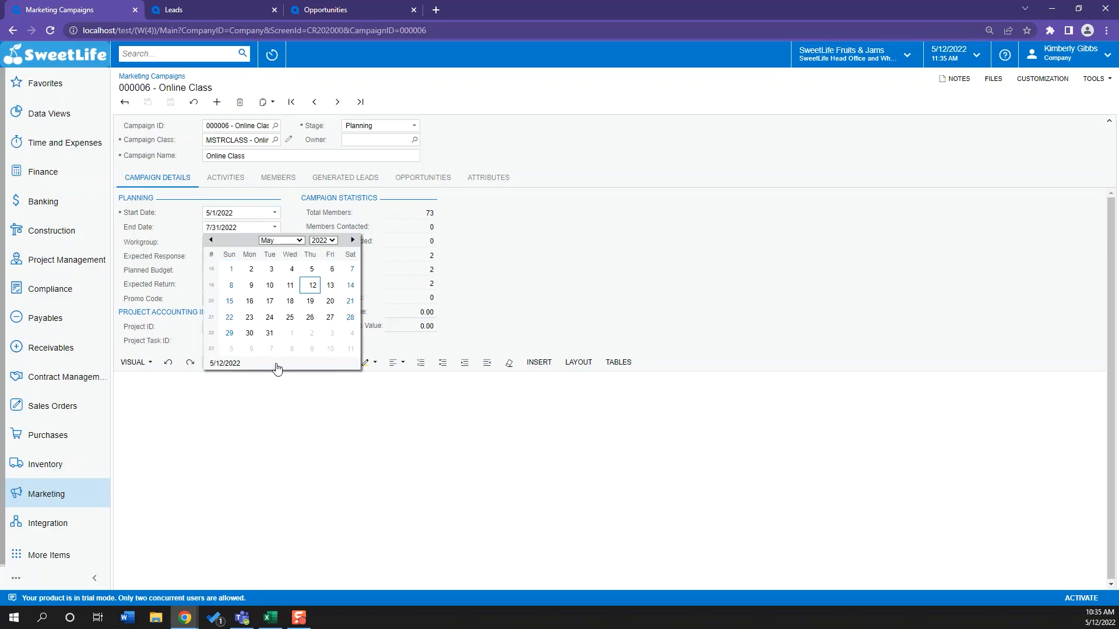
pyautogui.click(274, 338)
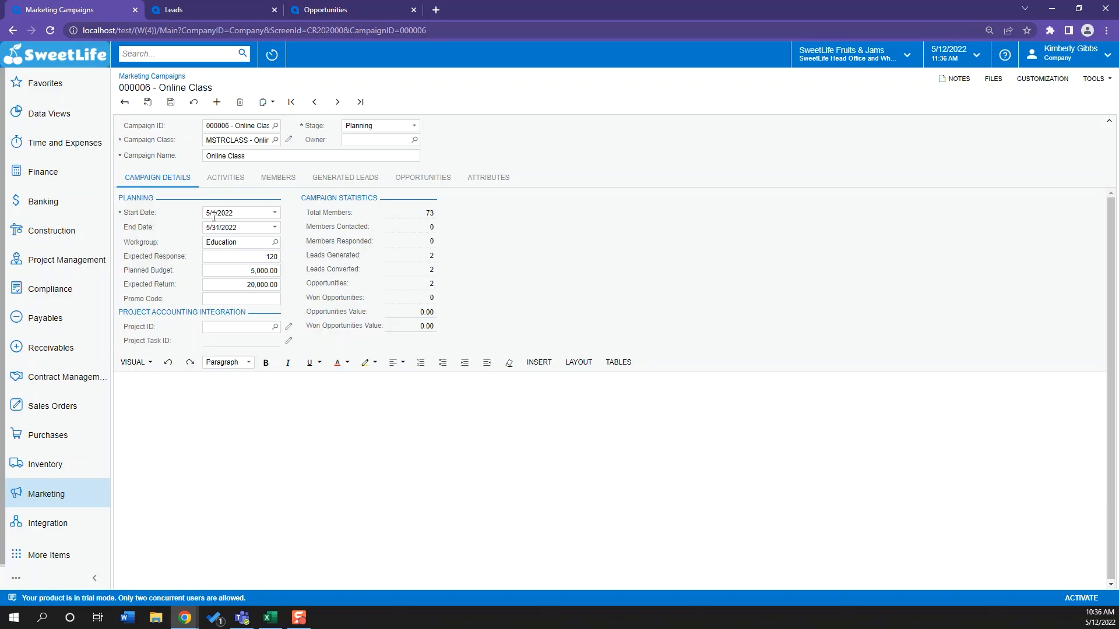
# Review the campaign's expected response, planned budget and expected return fields
pyautogui.click(226, 256)
pyautogui.click(213, 270)
pyautogui.click(214, 265)
pyautogui.click(211, 258)
pyautogui.press('Tab')
pyautogui.click(201, 286)
pyautogui.click(208, 267)
pyautogui.click(206, 285)
pyautogui.click(187, 270)
# Enter Class20 as the campaign's promo code
pyautogui.click(232, 297)
pyautogui.write('Class20')
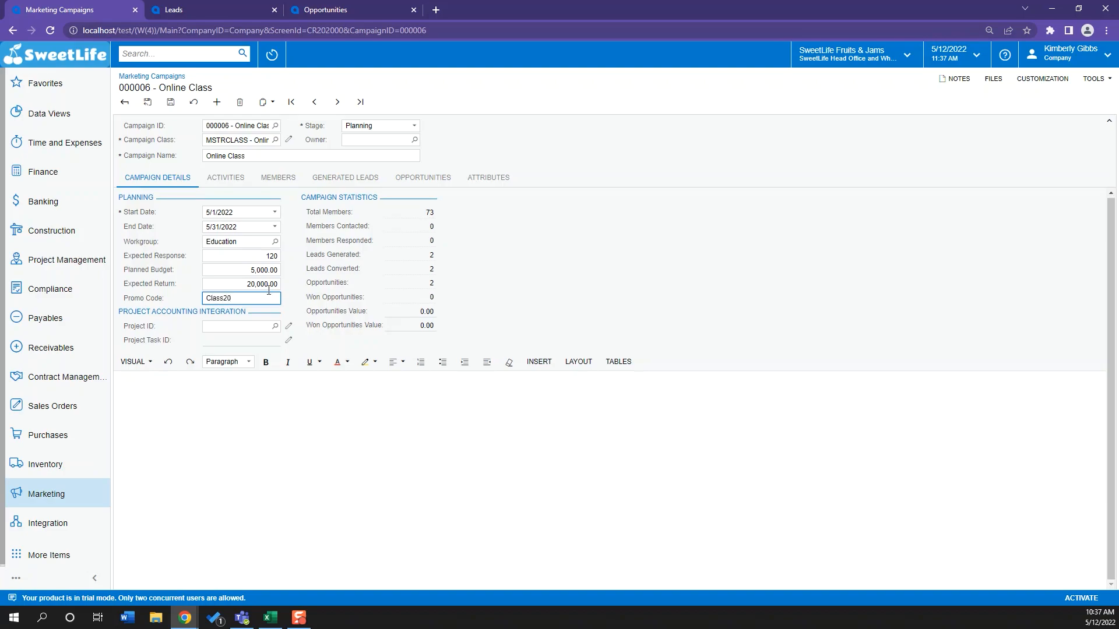
pyautogui.doubleClick(263, 304)
pyautogui.click(301, 289)
# Show the campaign's activities and view the new event form without creating an event
pyautogui.click(211, 185)
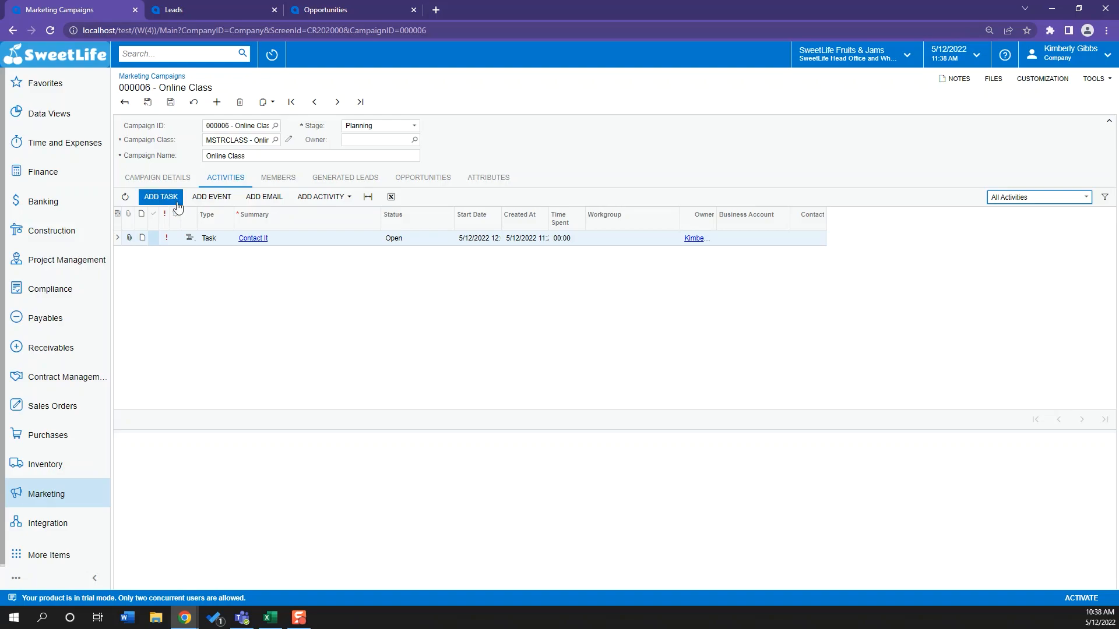
pyautogui.click(340, 199)
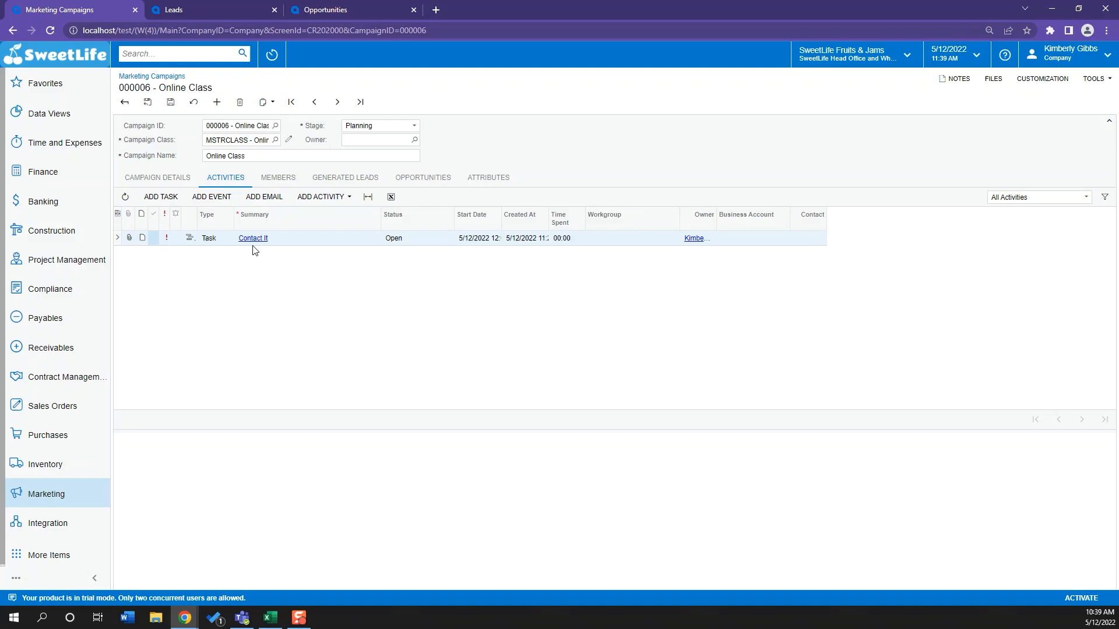
pyautogui.click(223, 198)
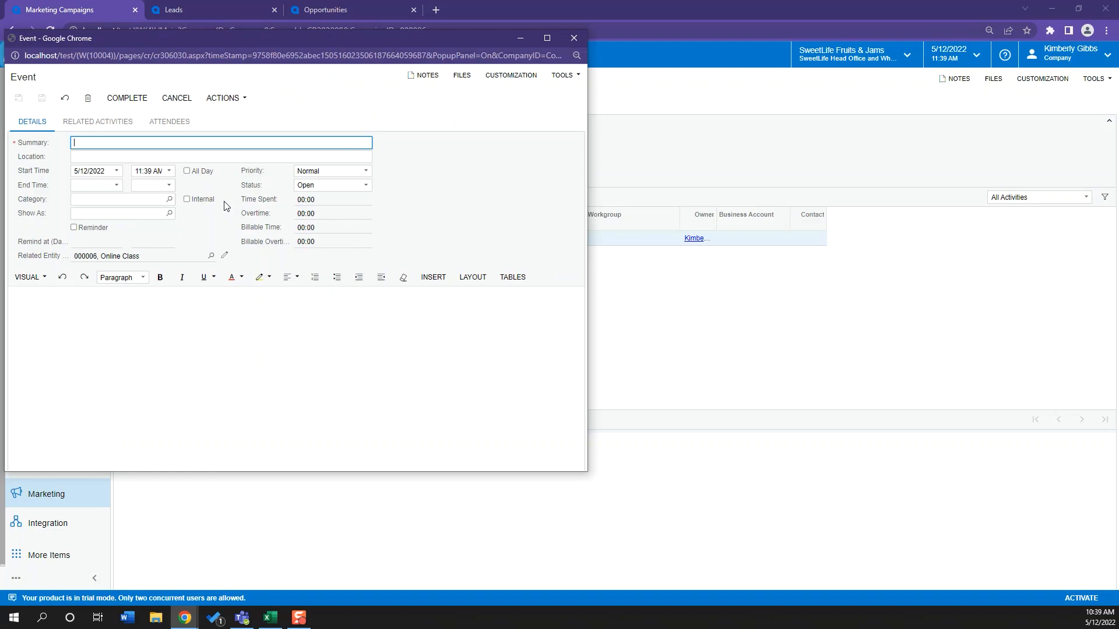
pyautogui.click(572, 39)
# View the new email form without sending anything, and list the other activity types that can be added
pyautogui.click(267, 197)
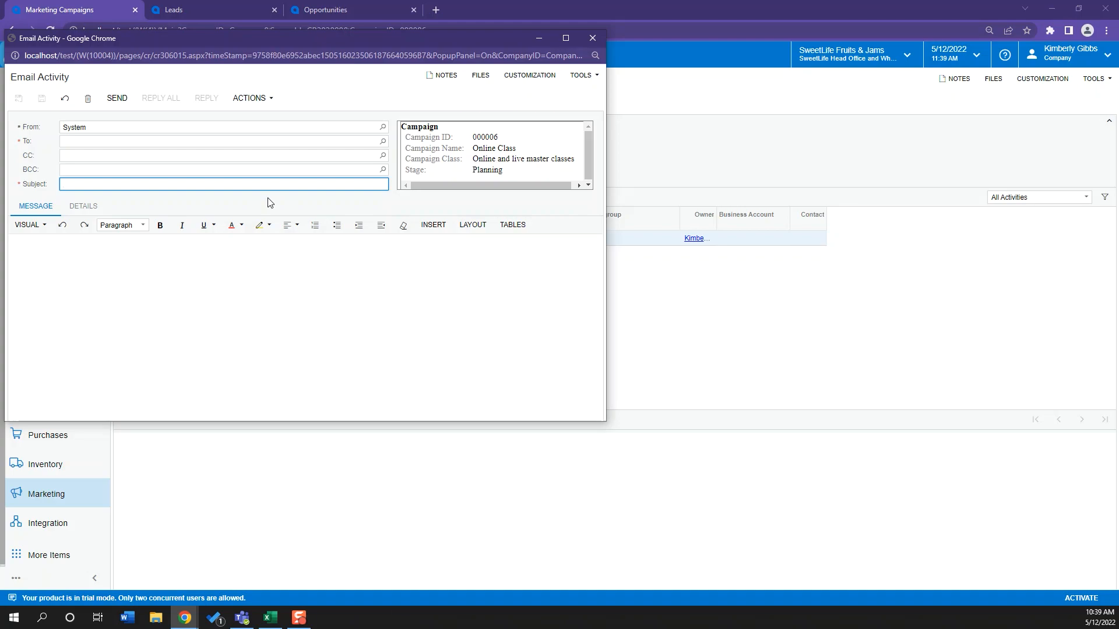
pyautogui.click(593, 38)
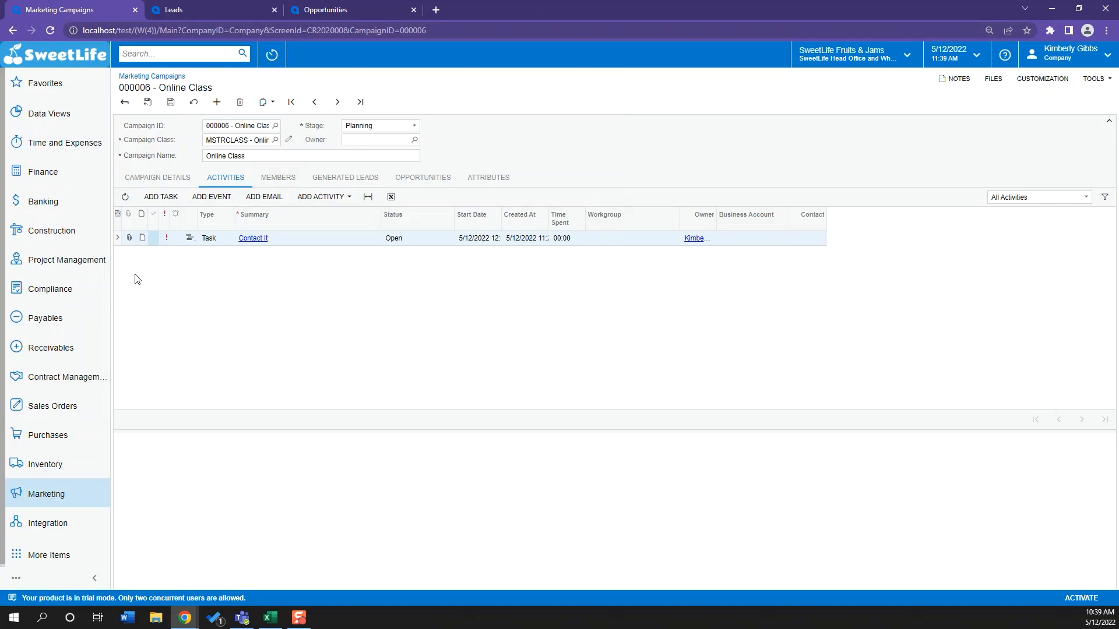
pyautogui.click(297, 195)
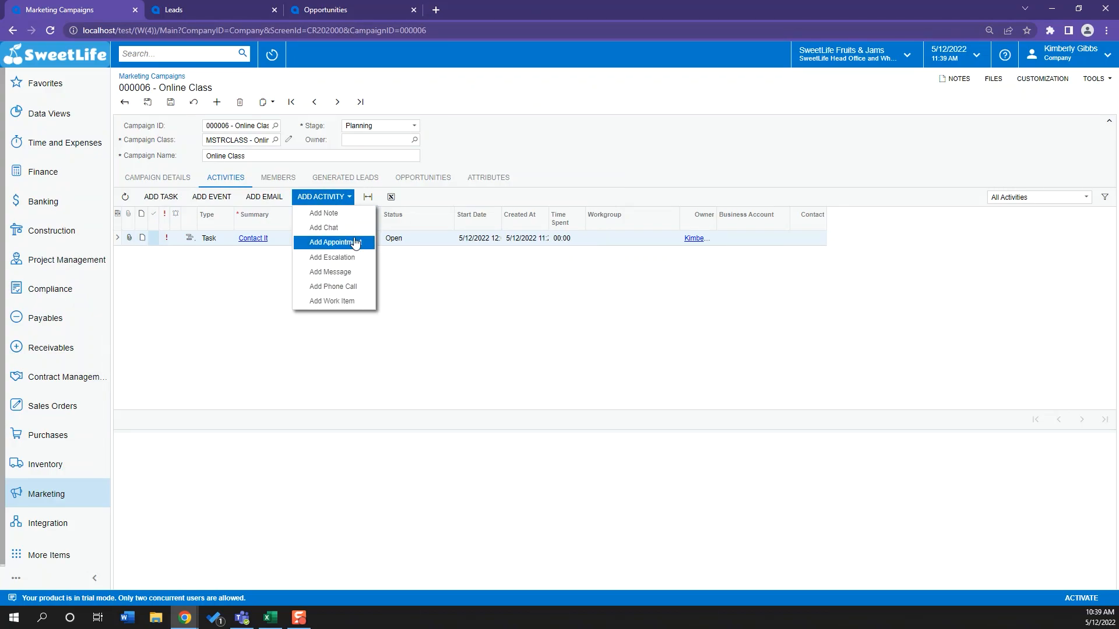
# Show the campaign's members and load the BI-Leads generic inquiry as the source for adding new members
pyautogui.click(264, 178)
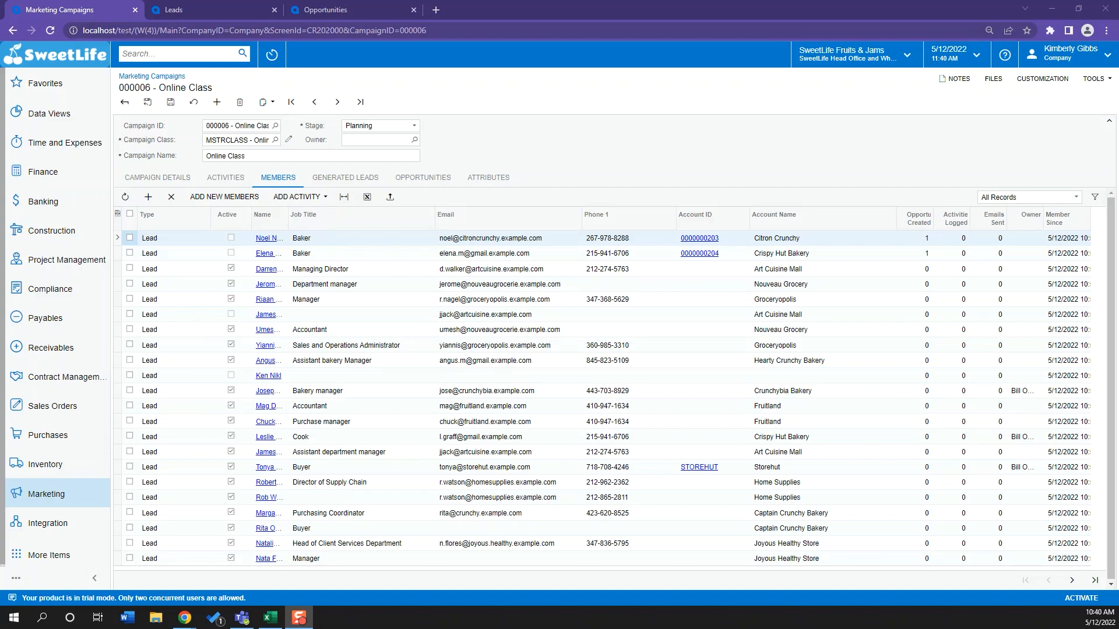
pyautogui.click(198, 195)
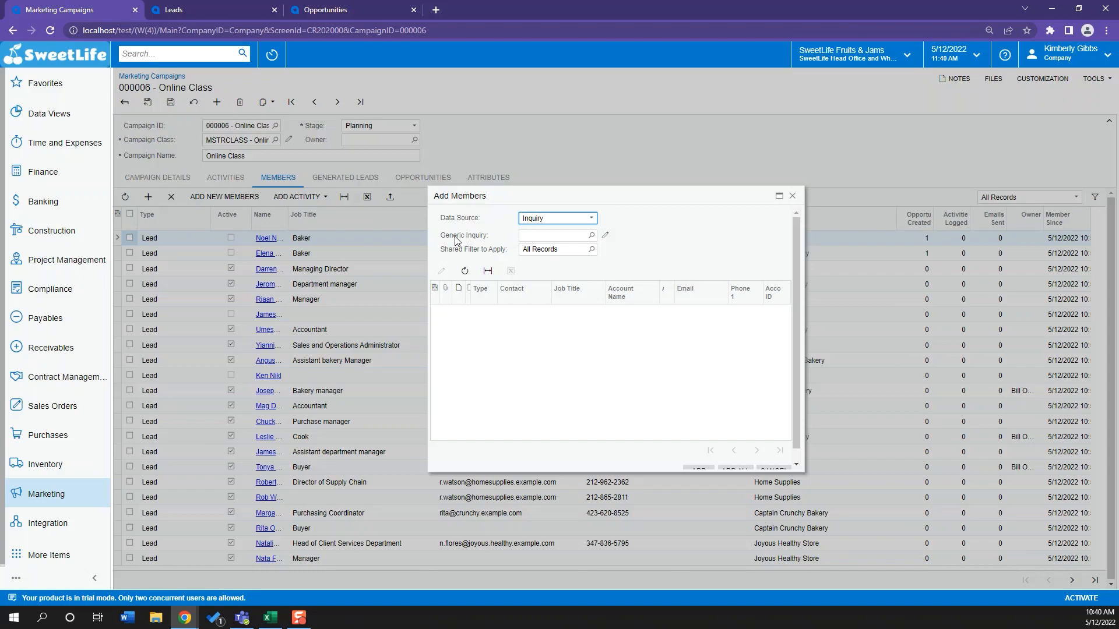
pyautogui.click(592, 235)
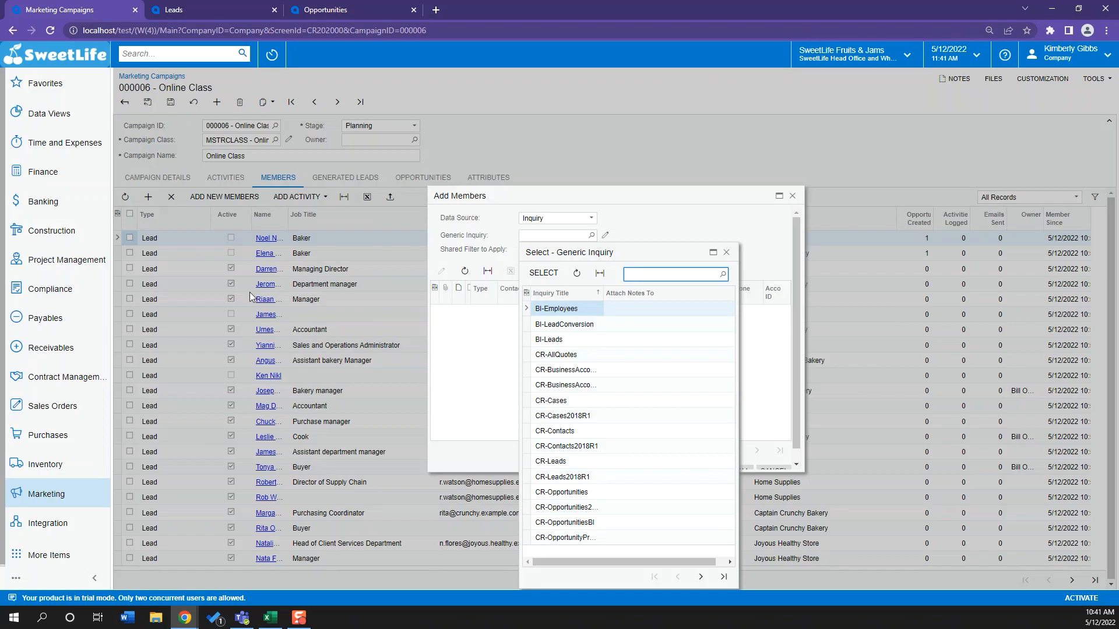
pyautogui.doubleClick(578, 344)
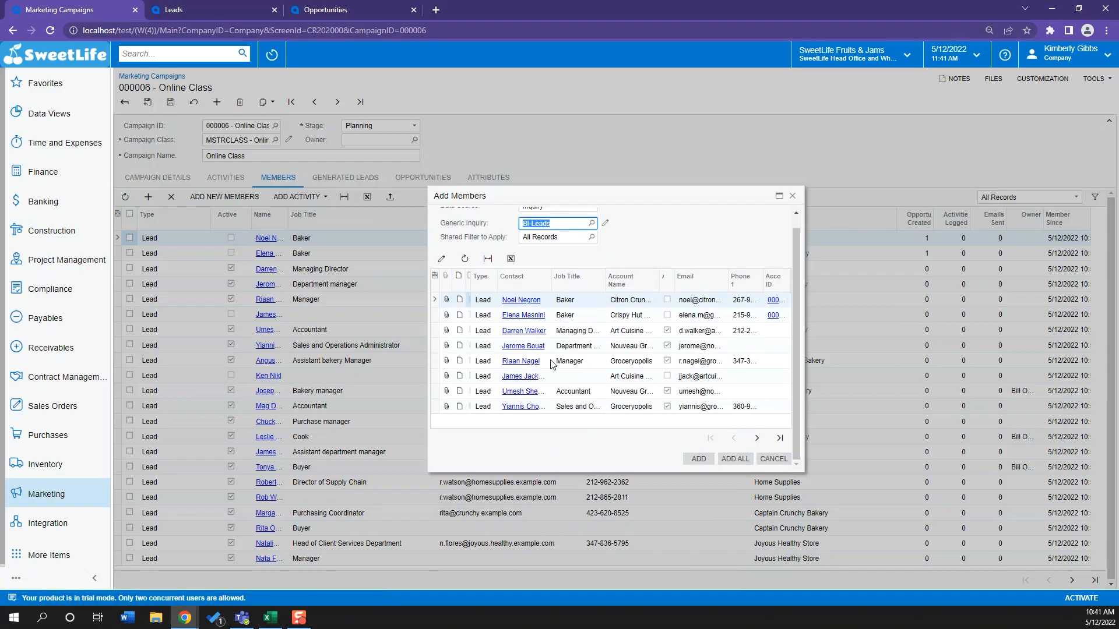
# Page through the inquiry's leads and cancel the member selection without adding anyone
pyautogui.click(757, 438)
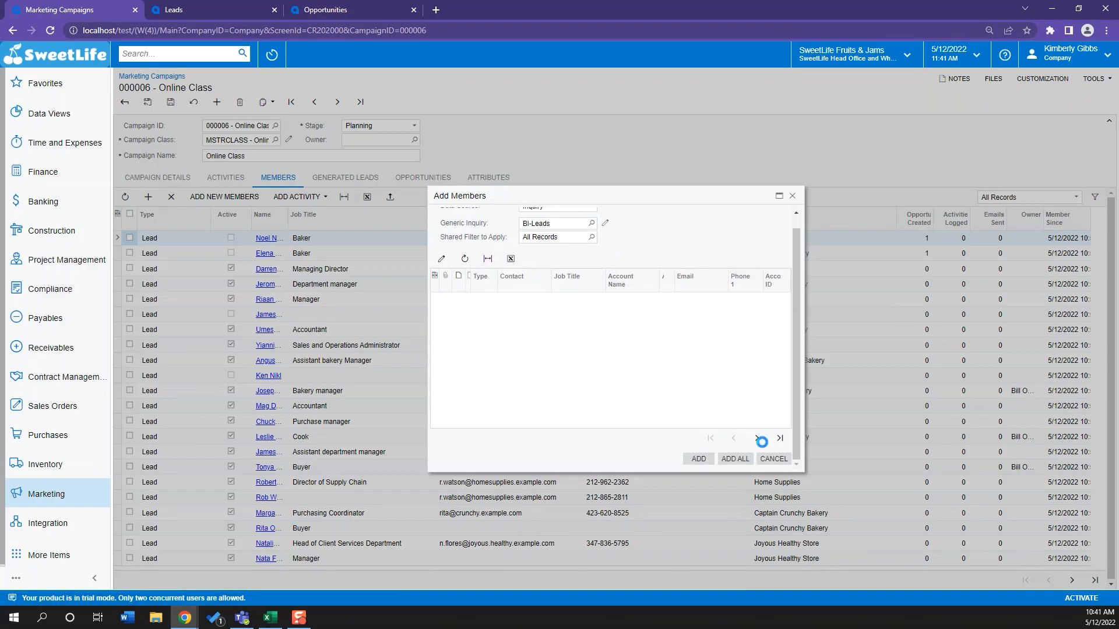
pyautogui.click(759, 438)
pyautogui.click(759, 438)
pyautogui.click(758, 438)
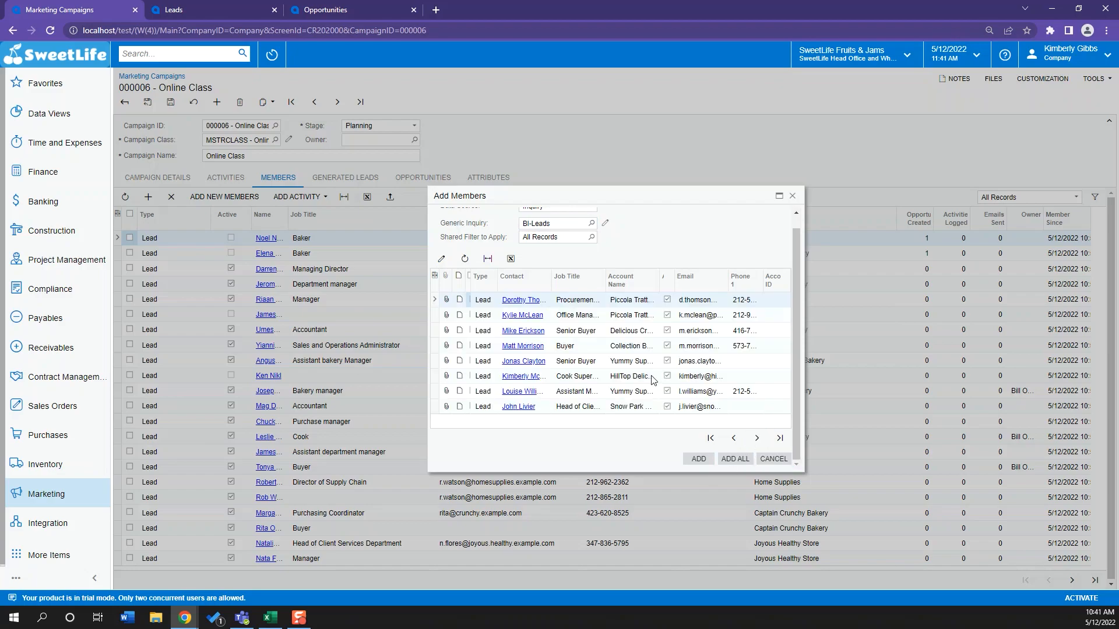
pyautogui.click(635, 330)
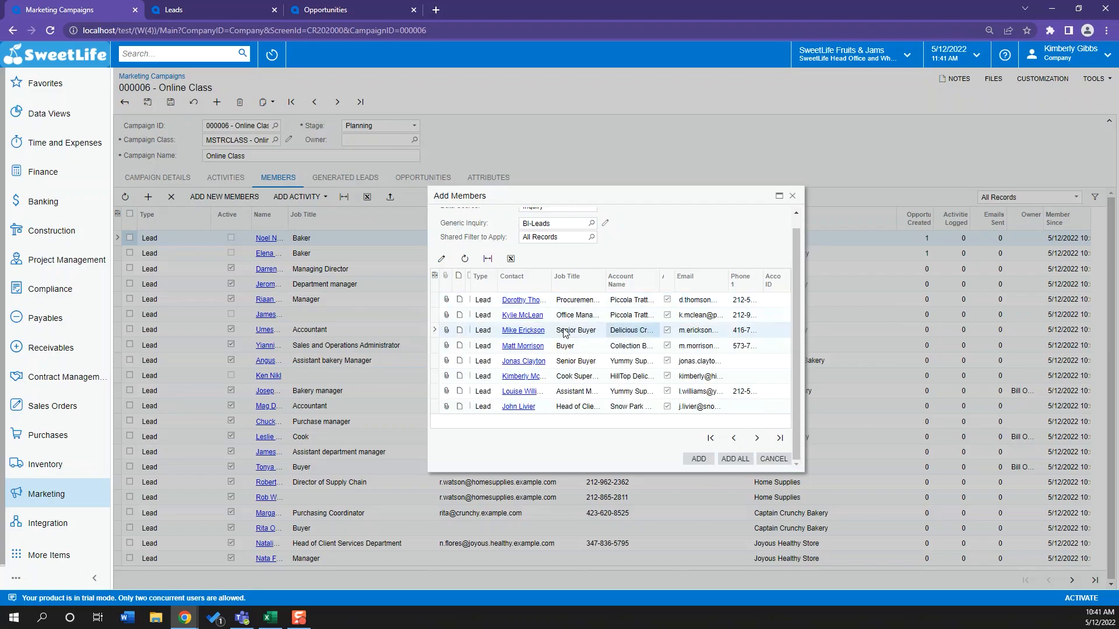
pyautogui.click(774, 458)
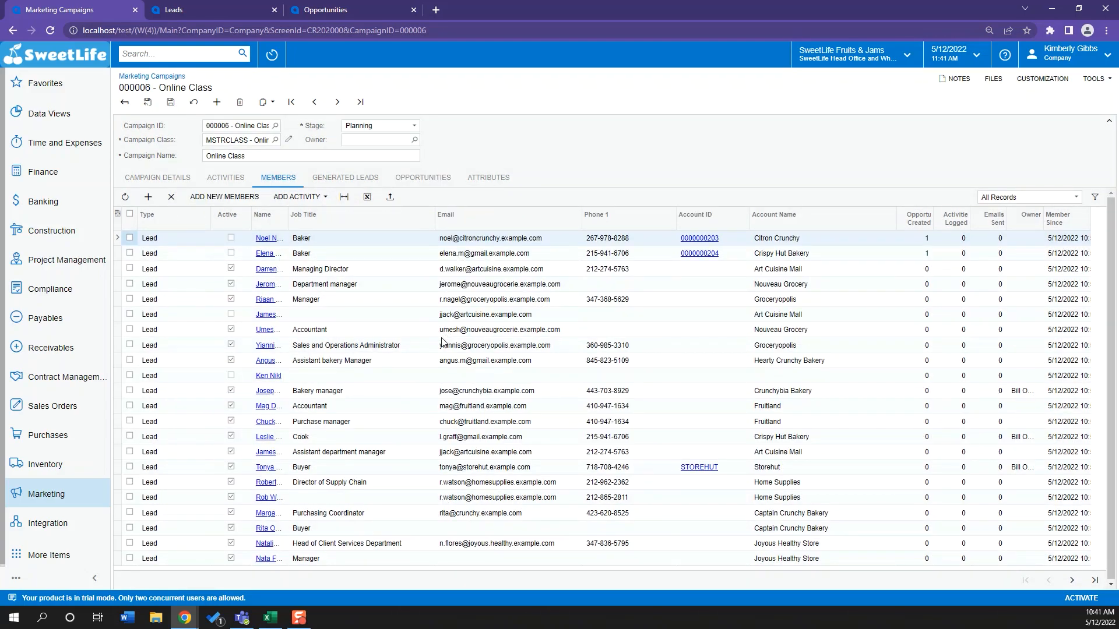
# Look over the campaign's member list and show the leads generated by the campaign
pyautogui.click(387, 408)
pyautogui.click(382, 440)
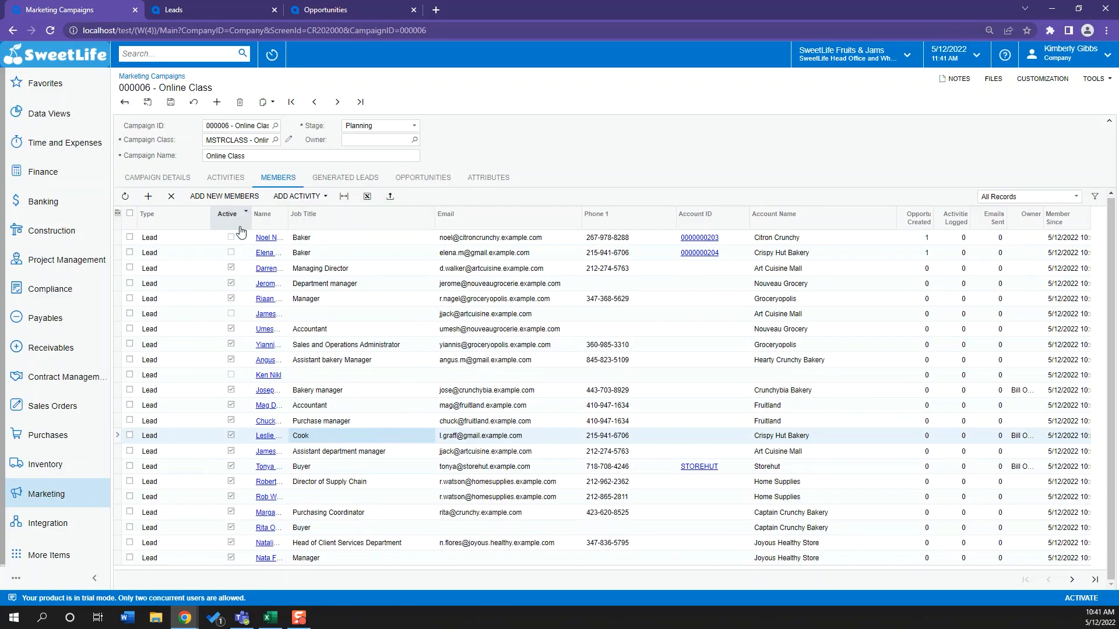
pyautogui.click(318, 175)
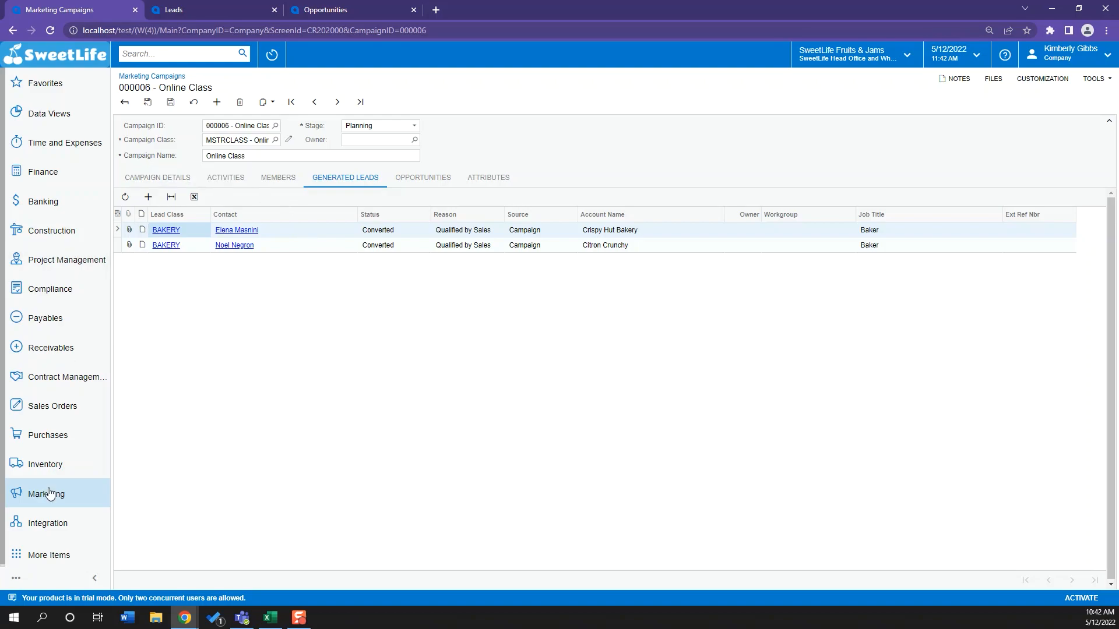
# Save the pending campaign changes while opening a blank generated-lead form, check its source campaign, and discard the form
pyautogui.click(150, 196)
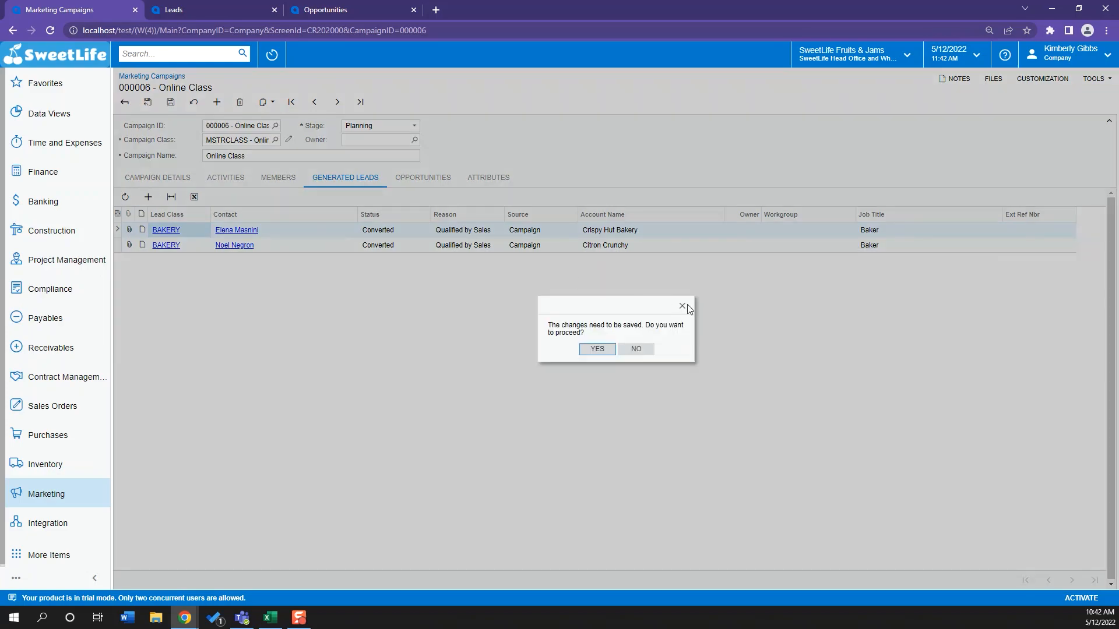
pyautogui.click(598, 348)
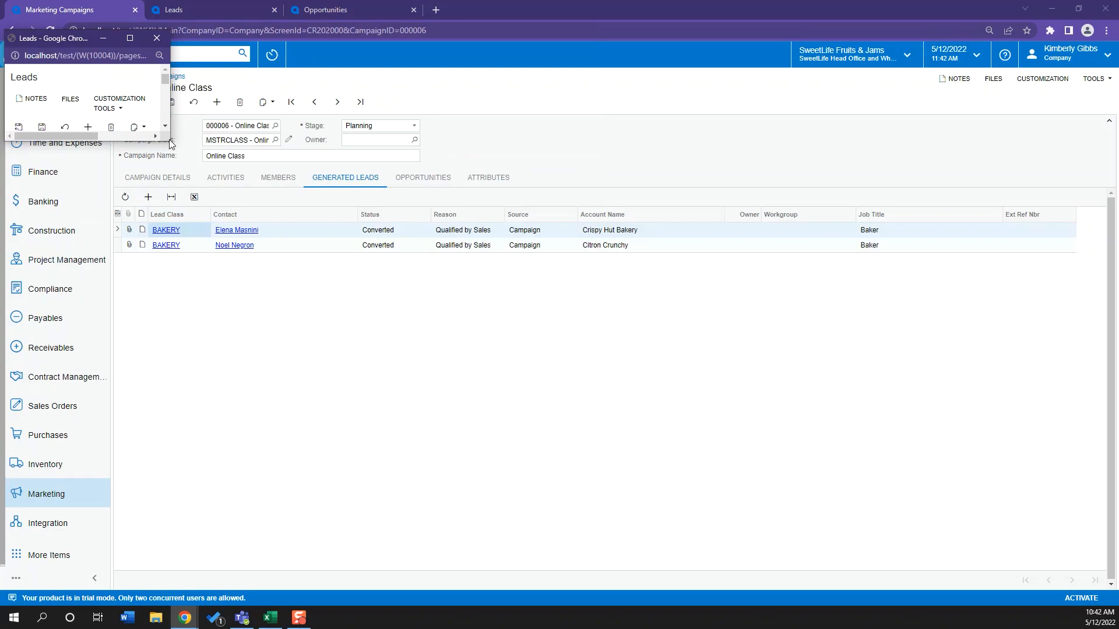
pyautogui.moveTo(170, 138); pyautogui.dragTo(766, 535)
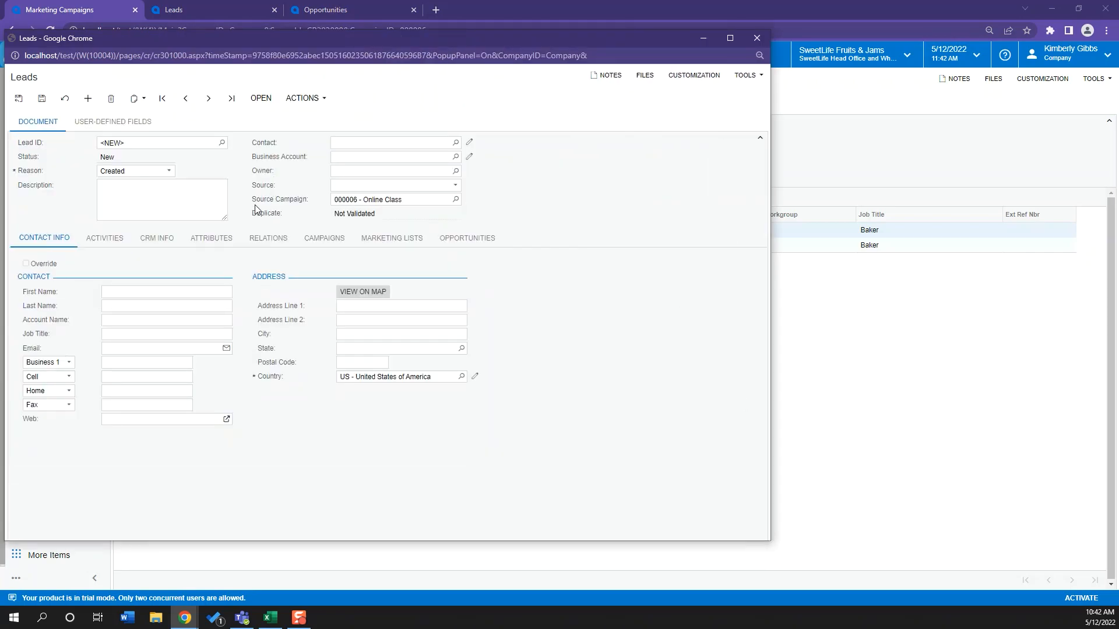
pyautogui.moveTo(336, 200); pyautogui.dragTo(406, 201)
pyautogui.click(422, 227)
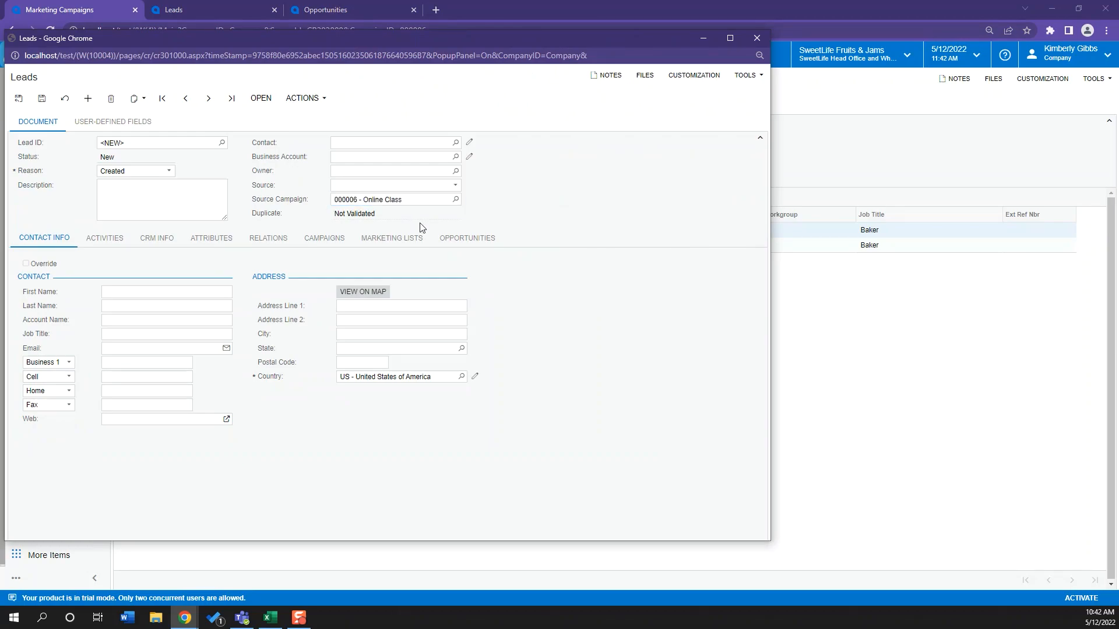
pyautogui.click(750, 39)
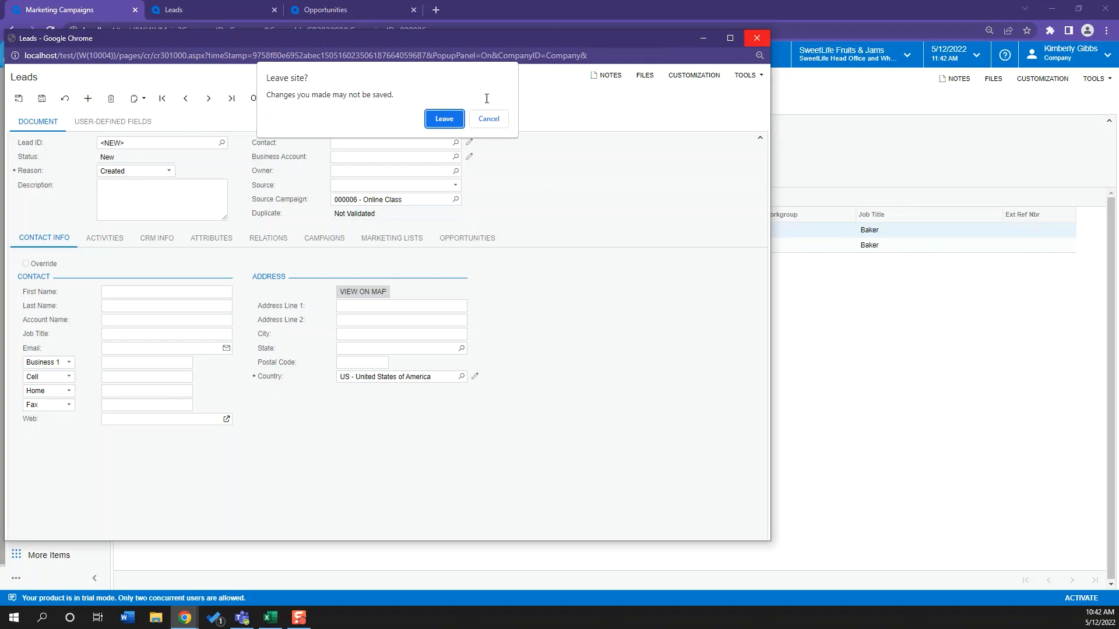
pyautogui.click(461, 120)
# Look over the pages available in the Marketing workspace and show the campaign's opportunities
pyautogui.click(47, 494)
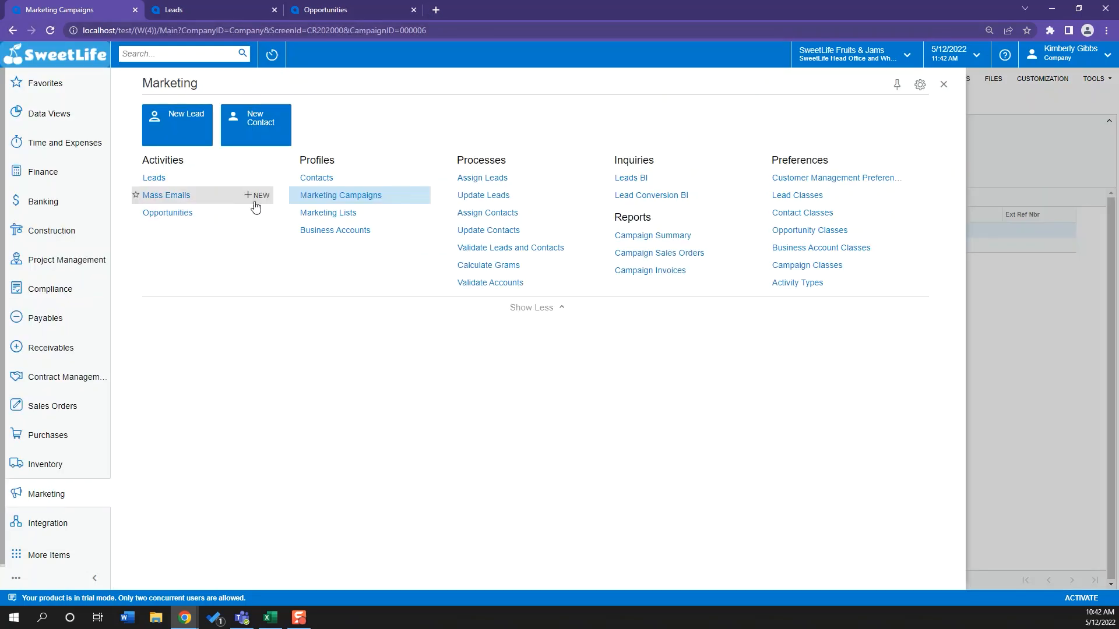
pyautogui.click(1017, 286)
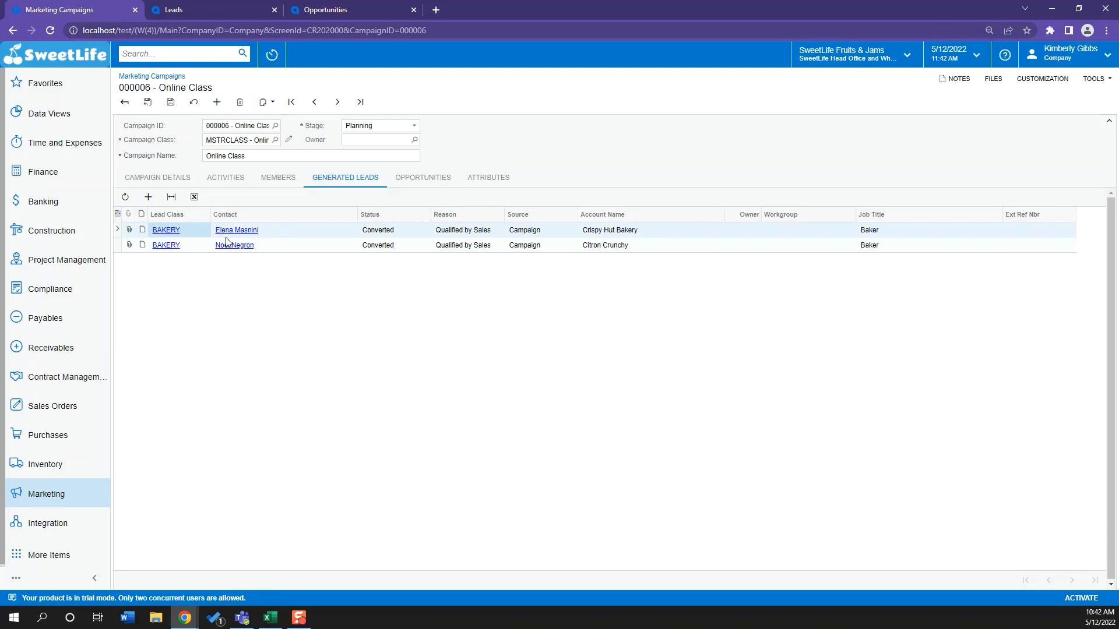
pyautogui.click(414, 183)
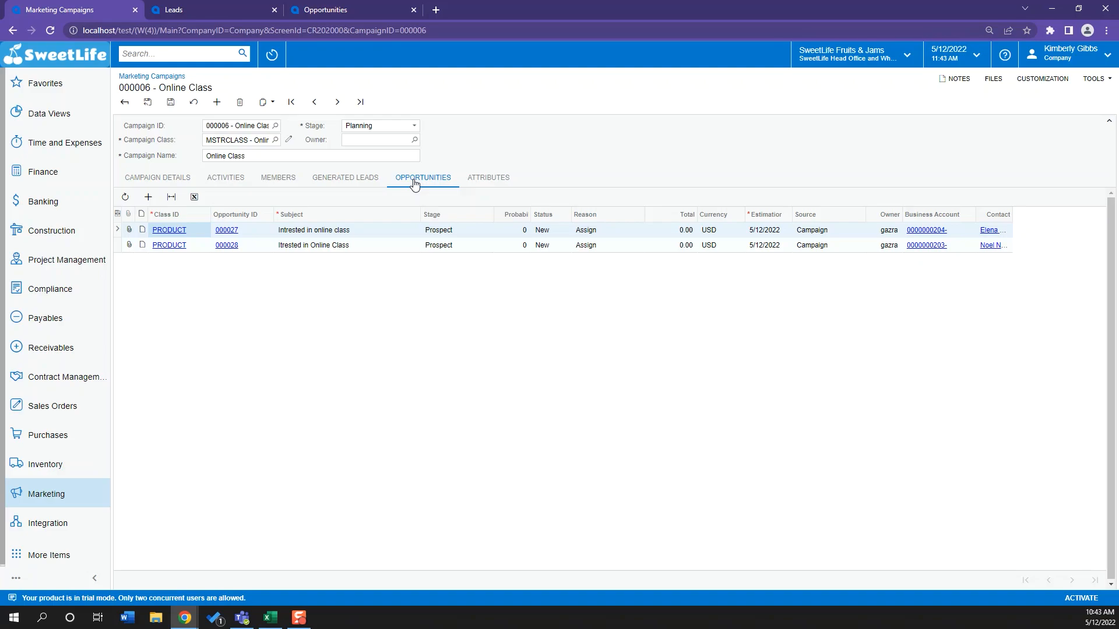
# View the generated lead for Citron Crunchy, list the actions available for it, and close the record
pyautogui.click(347, 178)
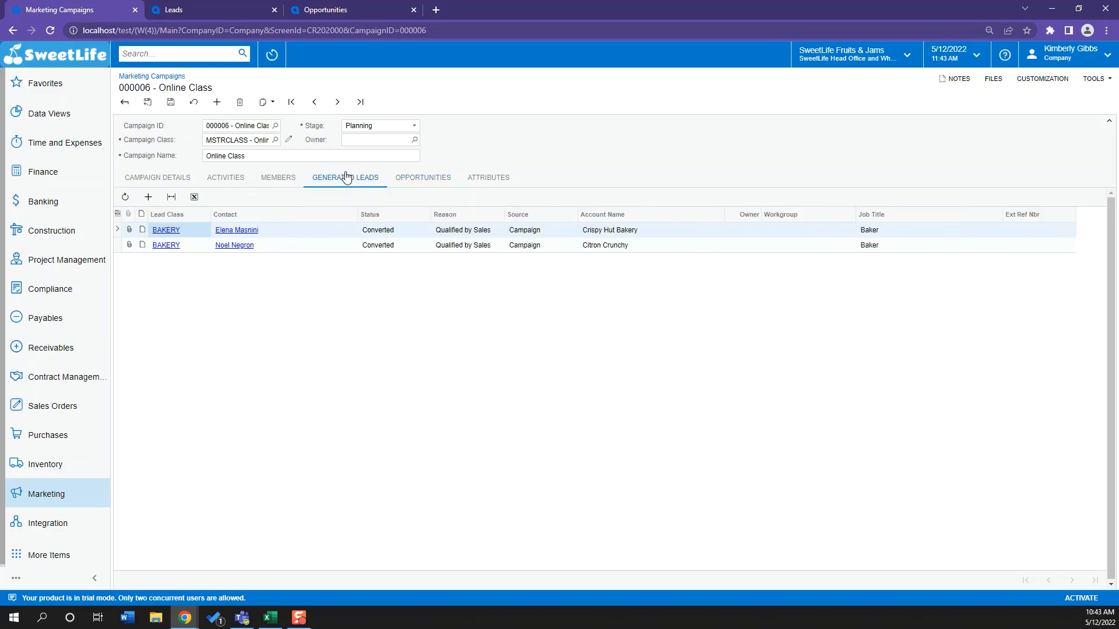
pyautogui.click(243, 252)
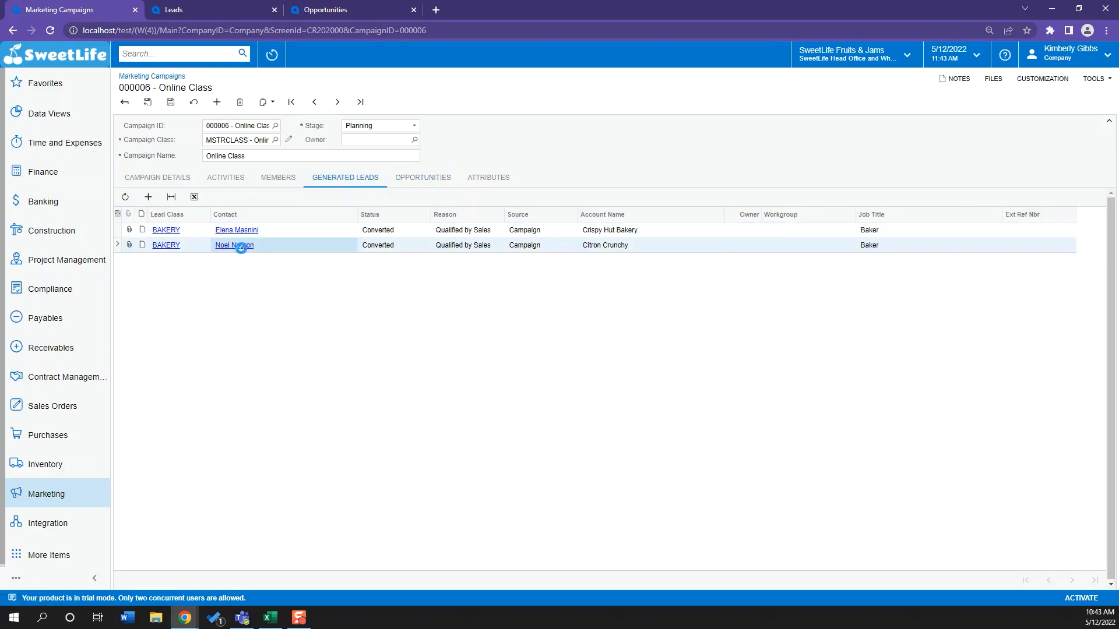
pyautogui.click(240, 246)
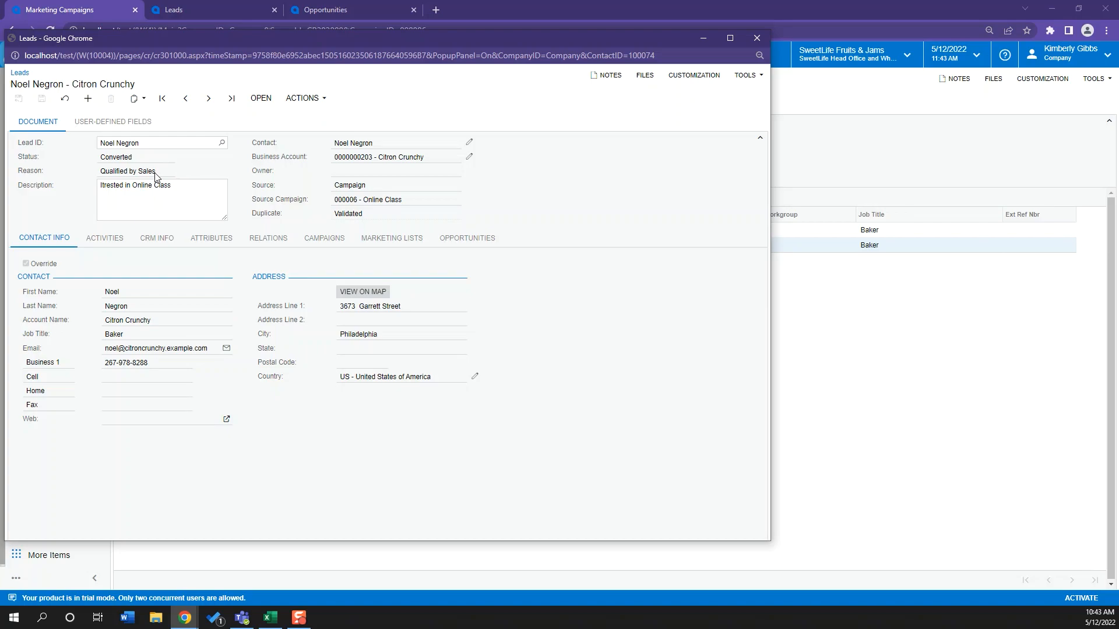
pyautogui.click(325, 100)
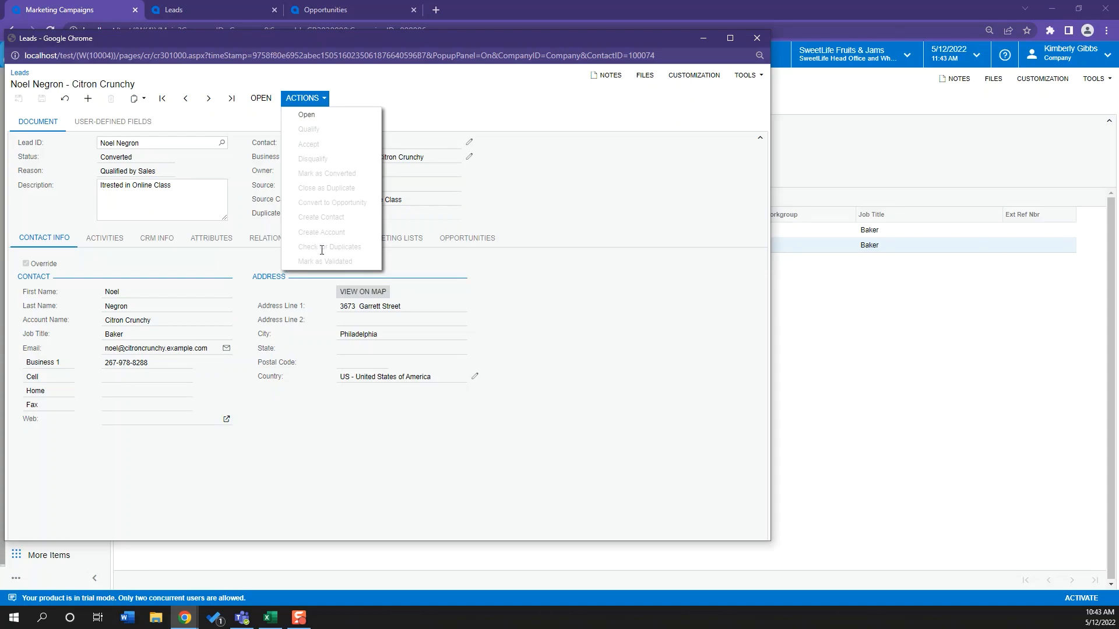
pyautogui.click(546, 228)
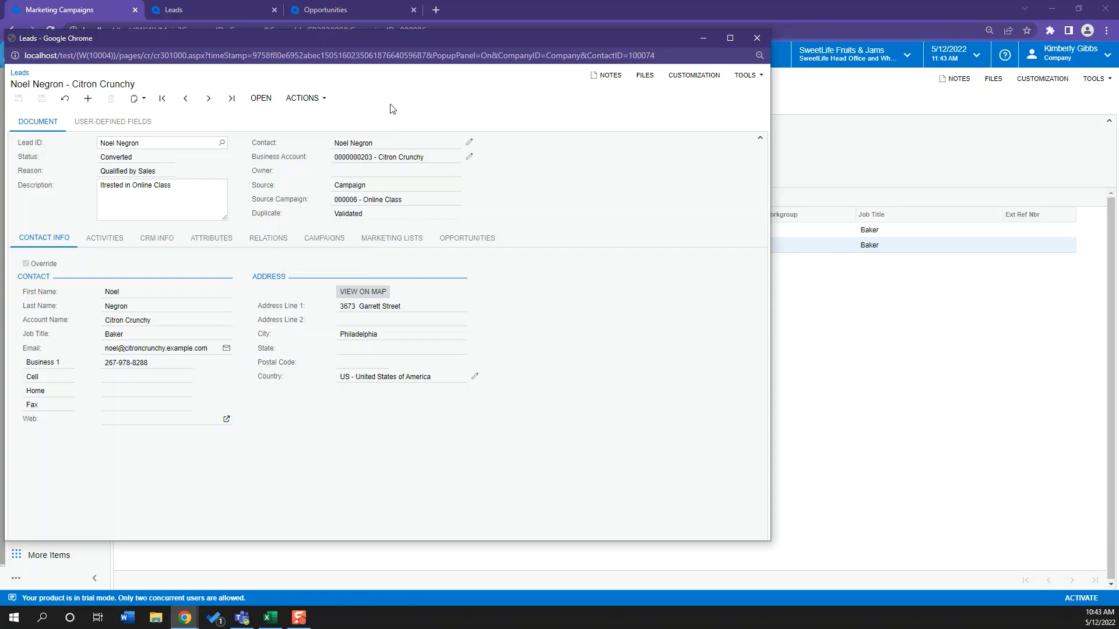
pyautogui.click(757, 37)
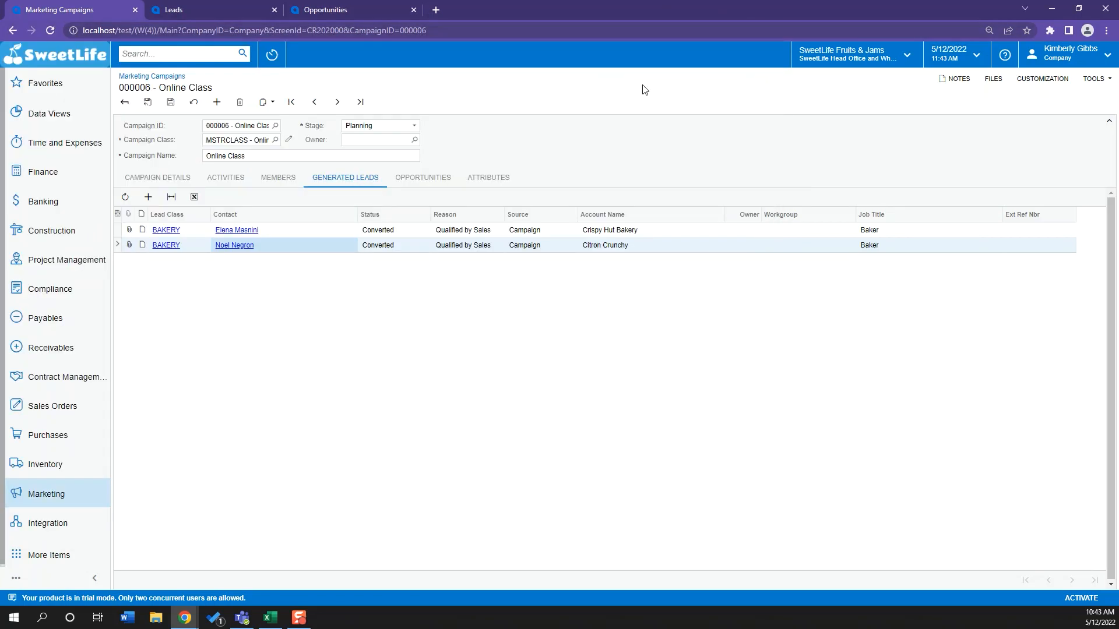
# Compare the campaign statistics for generated leads and opportunities with the matching generated leads and opportunities lists
pyautogui.click(435, 186)
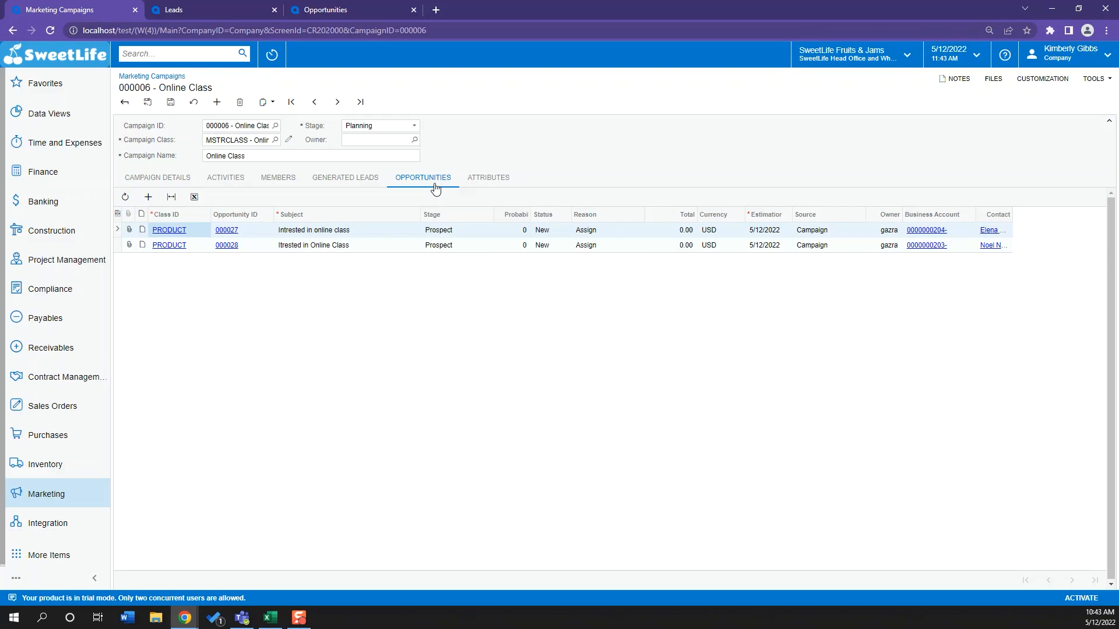
pyautogui.click(158, 178)
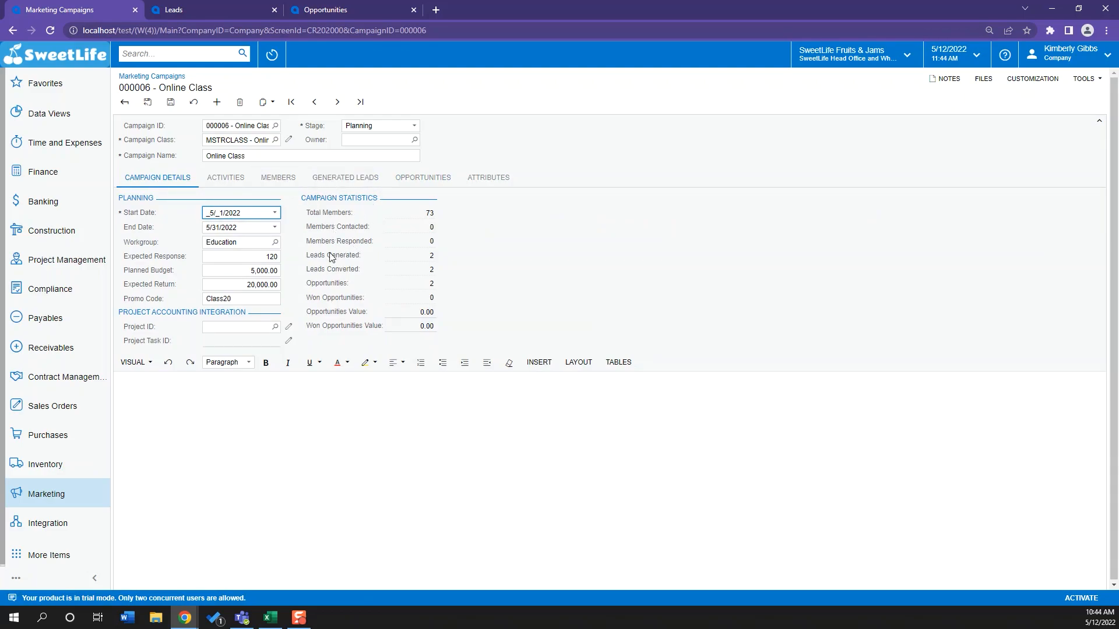
pyautogui.click(311, 255)
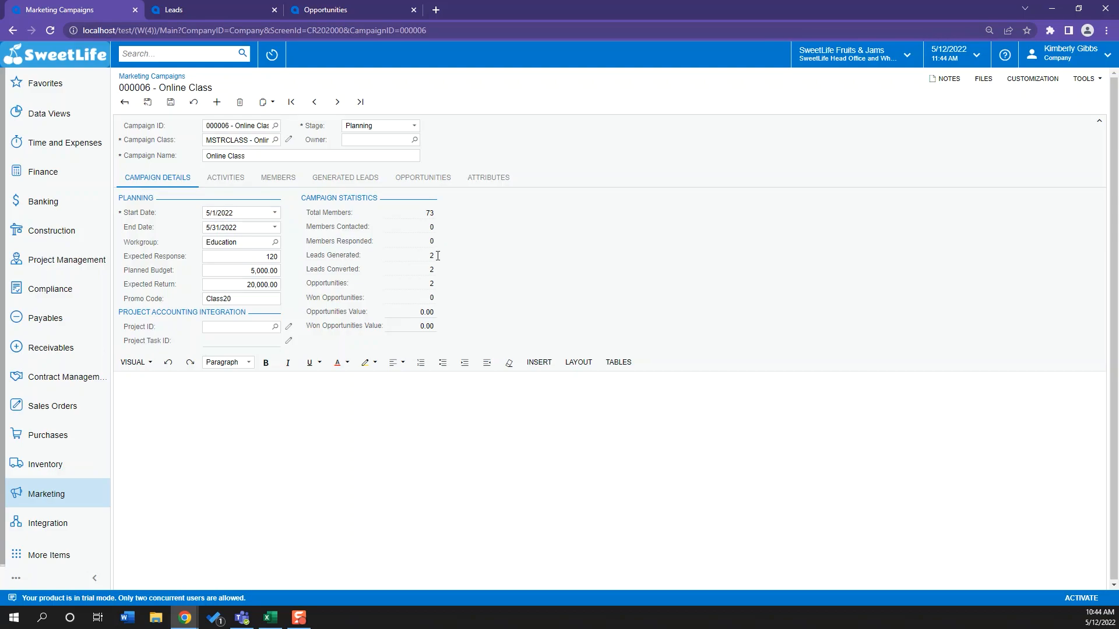
pyautogui.click(311, 180)
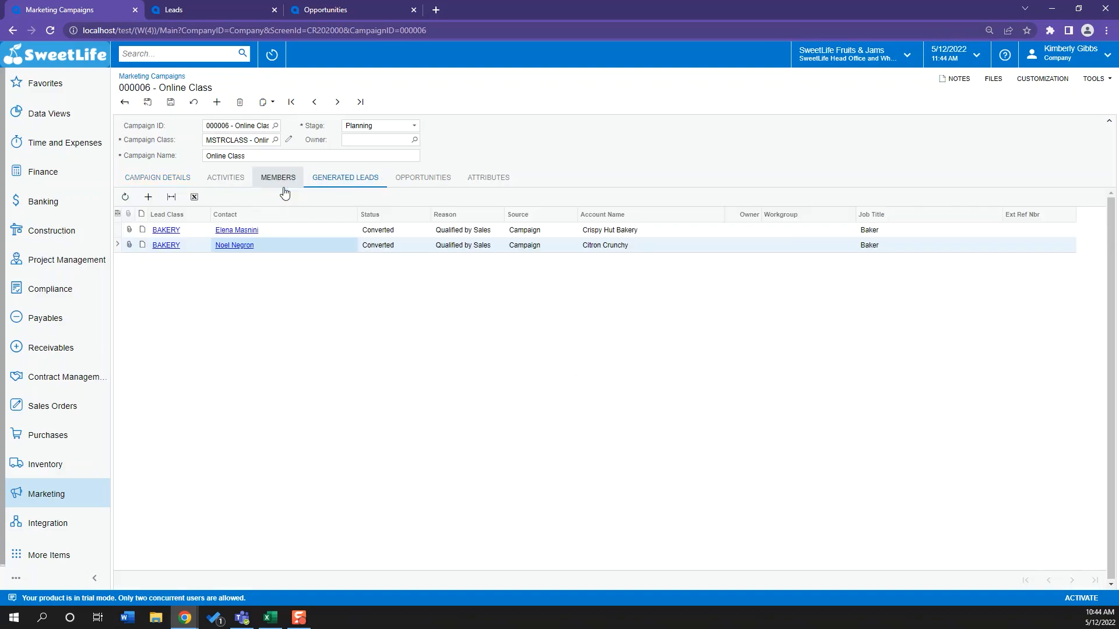
pyautogui.click(157, 178)
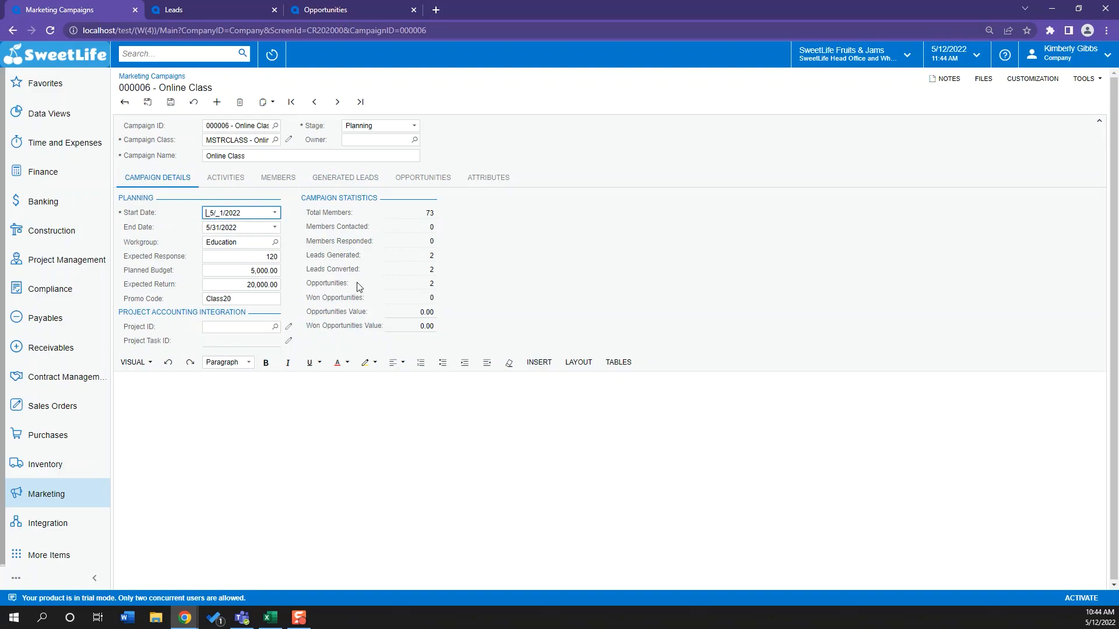
pyautogui.click(431, 284)
pyautogui.click(440, 184)
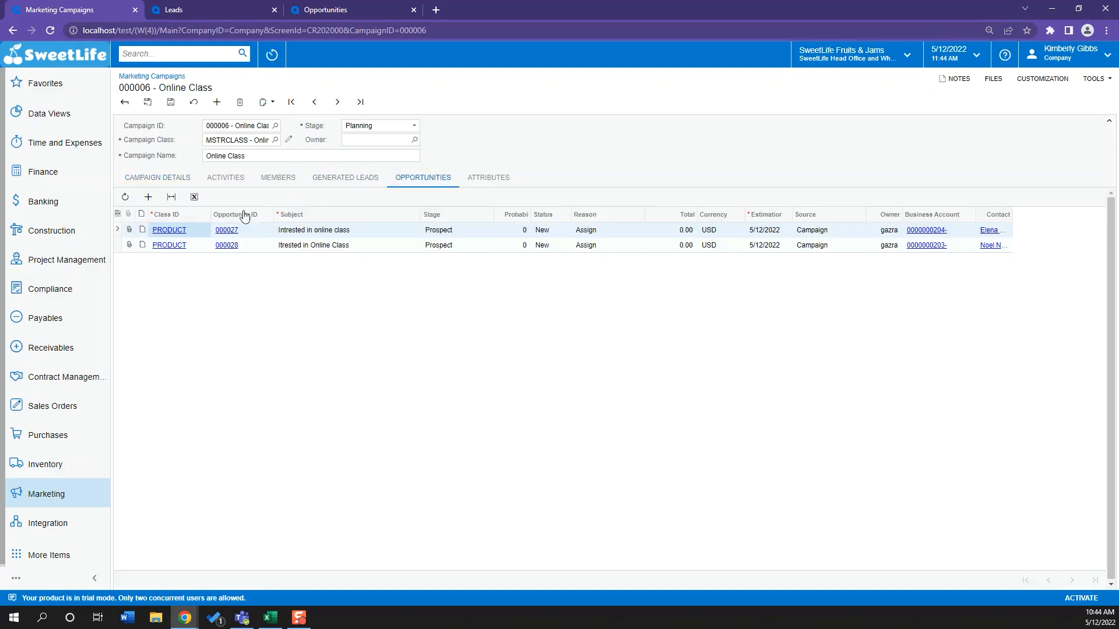
pyautogui.click(178, 185)
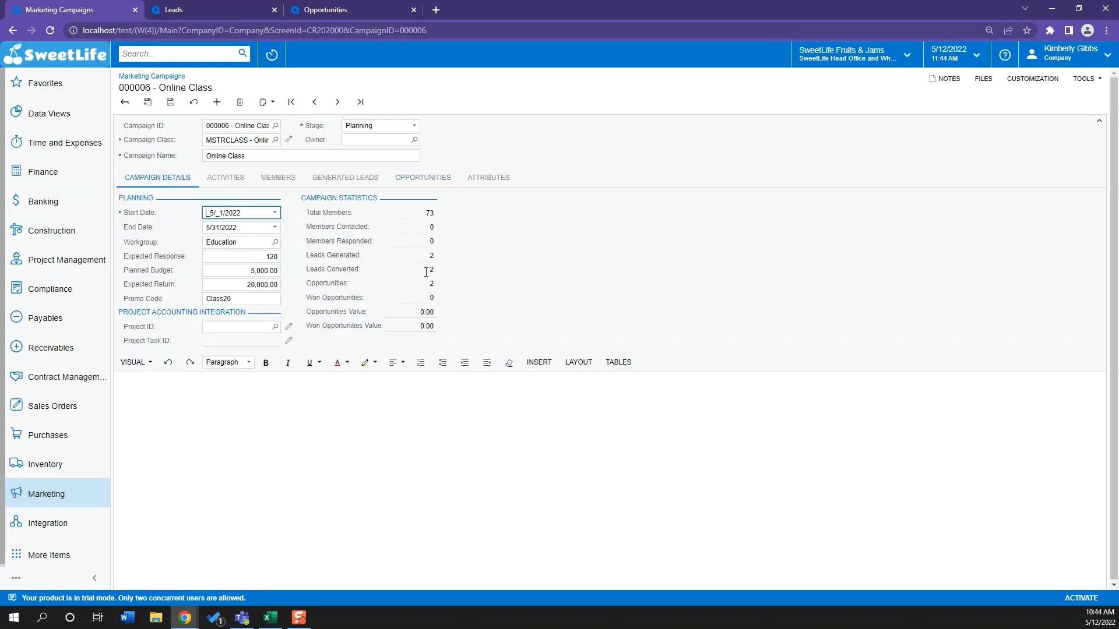
# Review the campaign's members, generated leads and opportunities once more
pyautogui.click(278, 179)
pyautogui.click(346, 180)
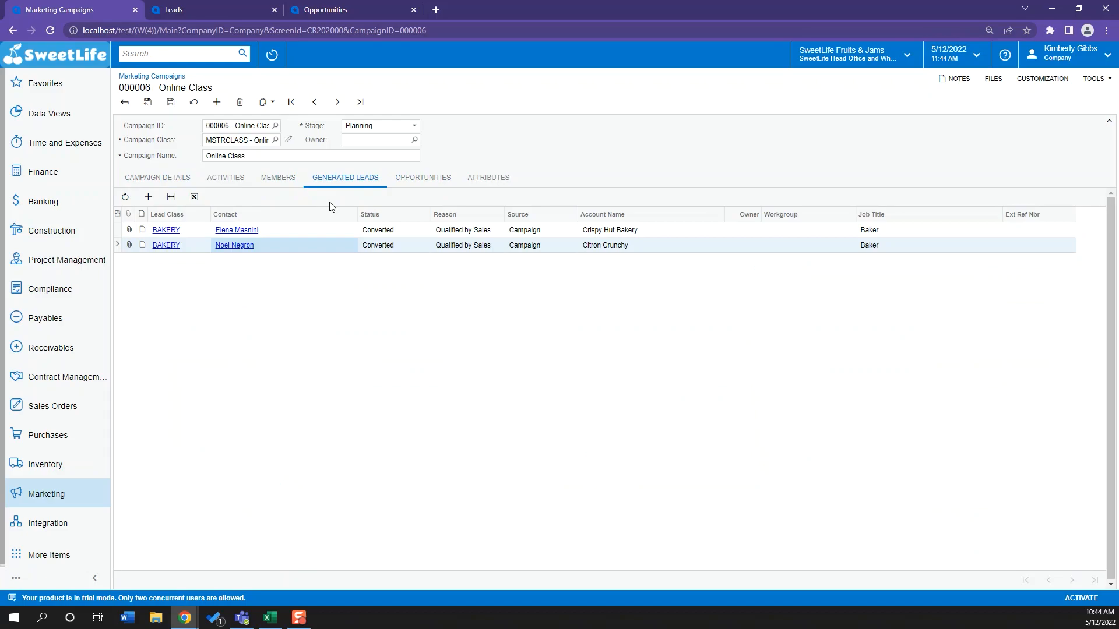
pyautogui.click(414, 182)
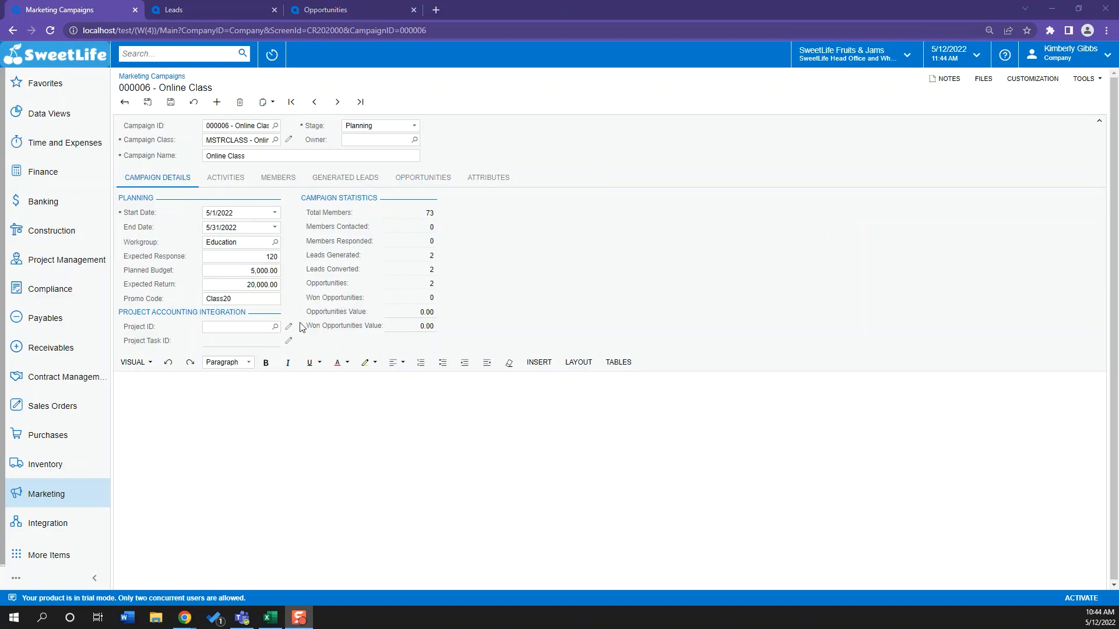
# Go to the marketing lists and open the MYLEADS list
pyautogui.click(69, 510)
pyautogui.click(343, 219)
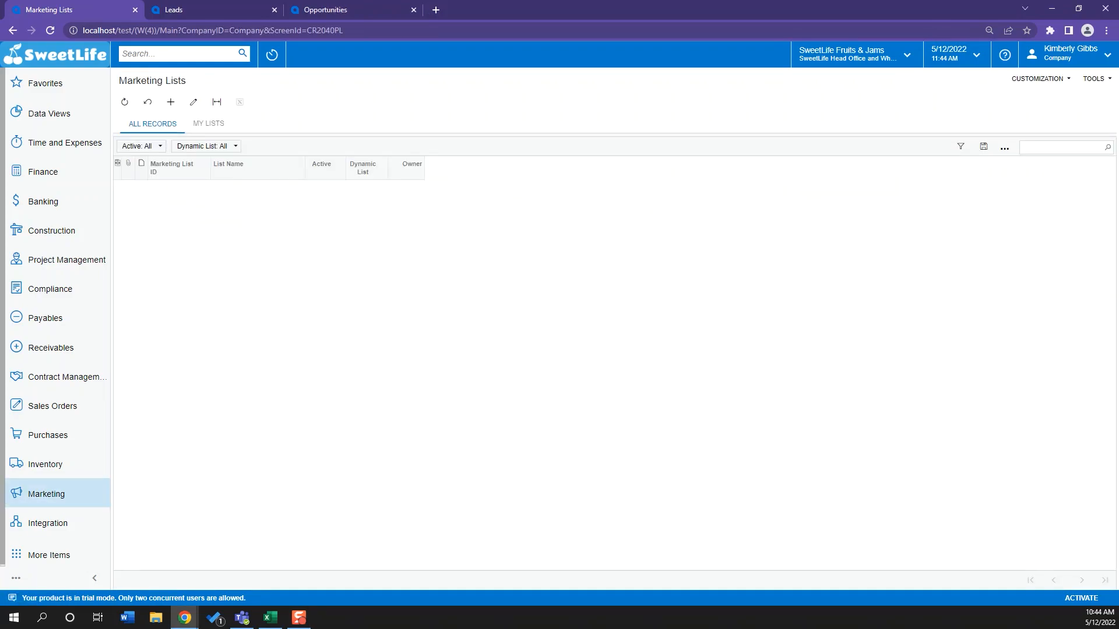
pyautogui.click(87, 508)
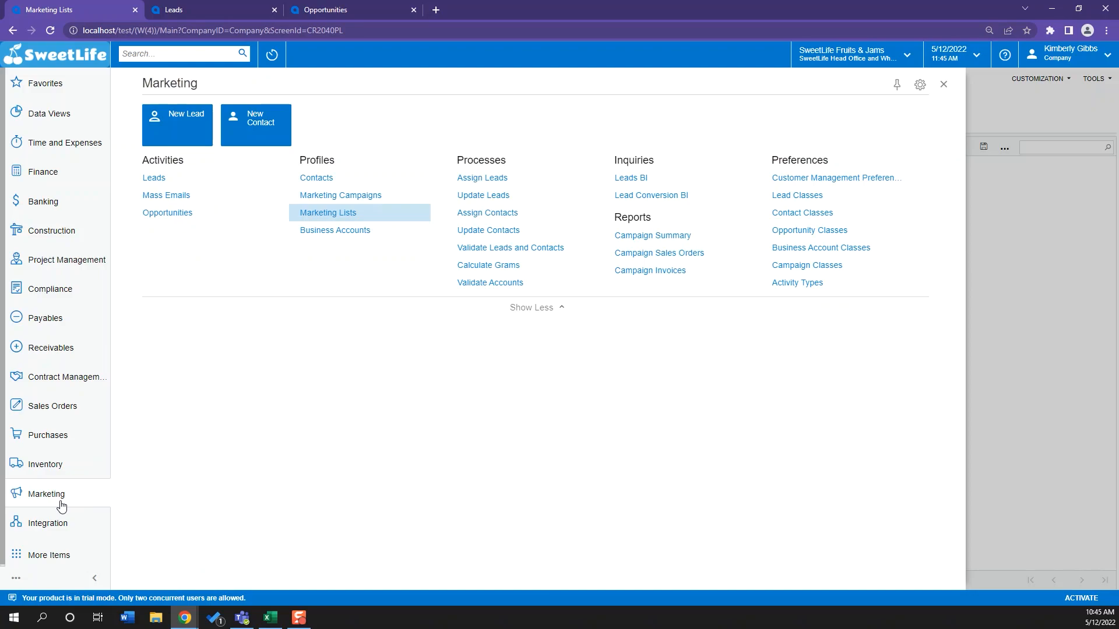
pyautogui.click(344, 216)
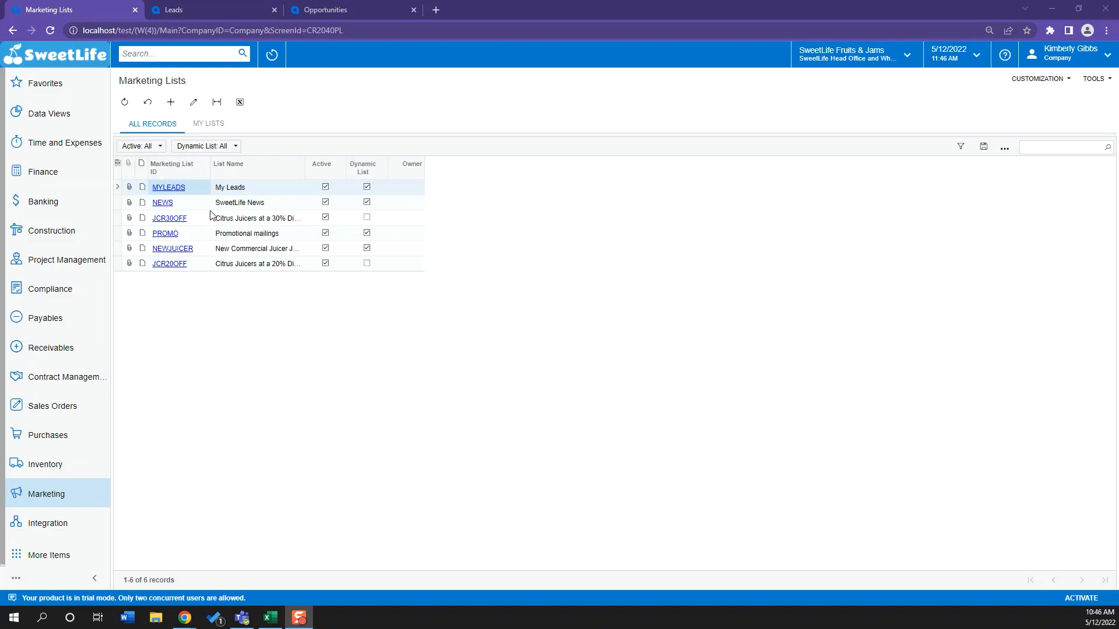
pyautogui.click(174, 187)
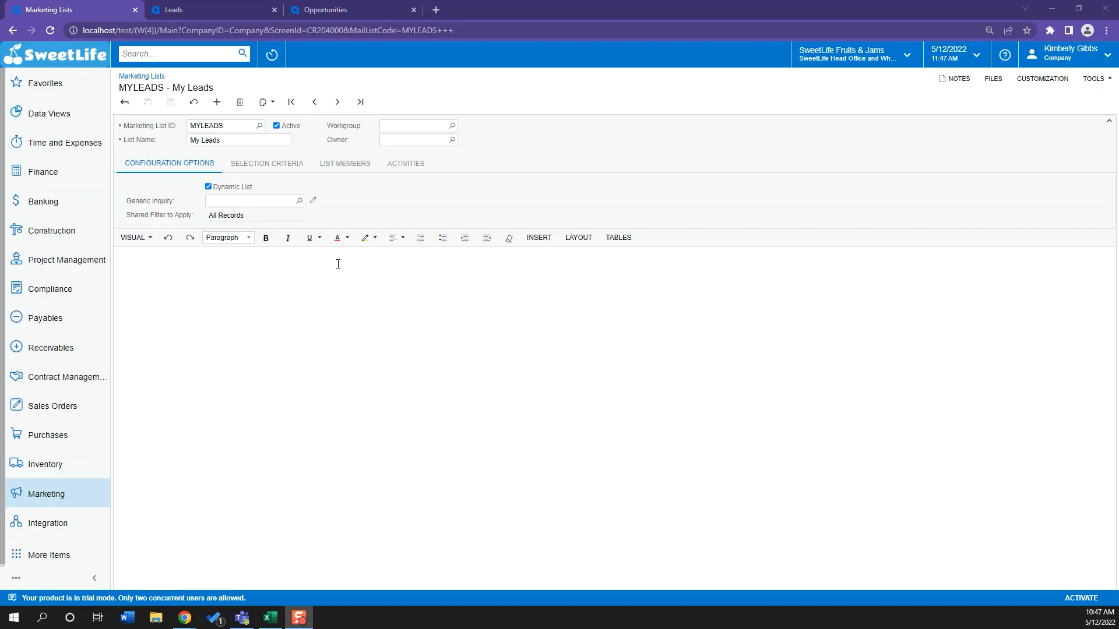
# Set the My Leads list's generic inquiry to BI-Leads and show the resulting list members
pyautogui.click(298, 200)
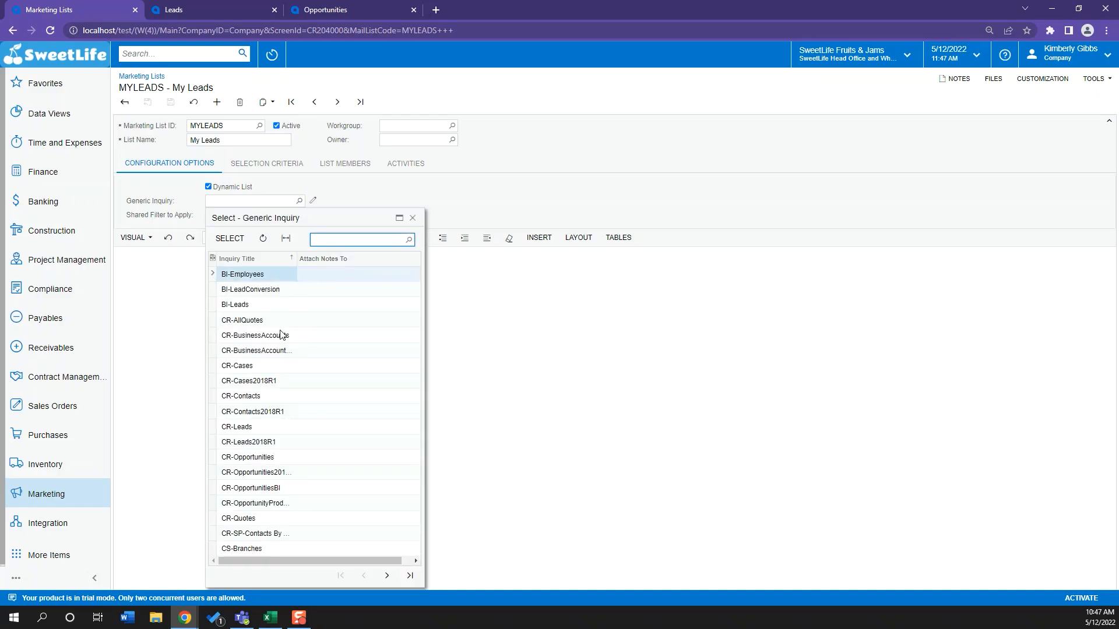
pyautogui.doubleClick(272, 305)
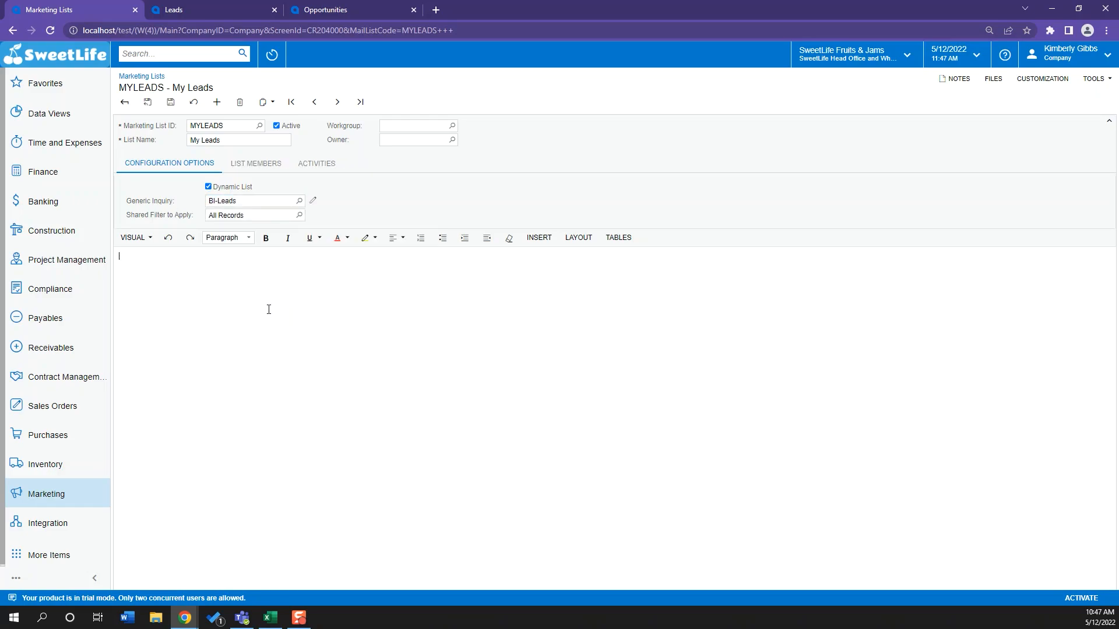
pyautogui.click(253, 164)
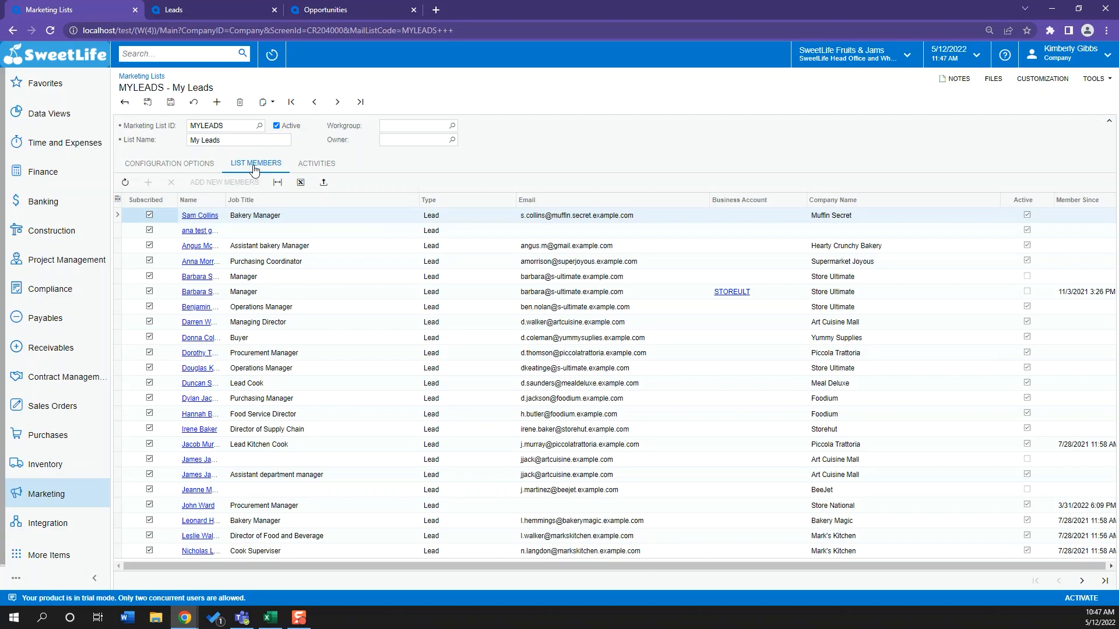
# Set the My Leads list's generic inquiry to CR-AllQuotes and view the list members it produces
pyautogui.click(169, 163)
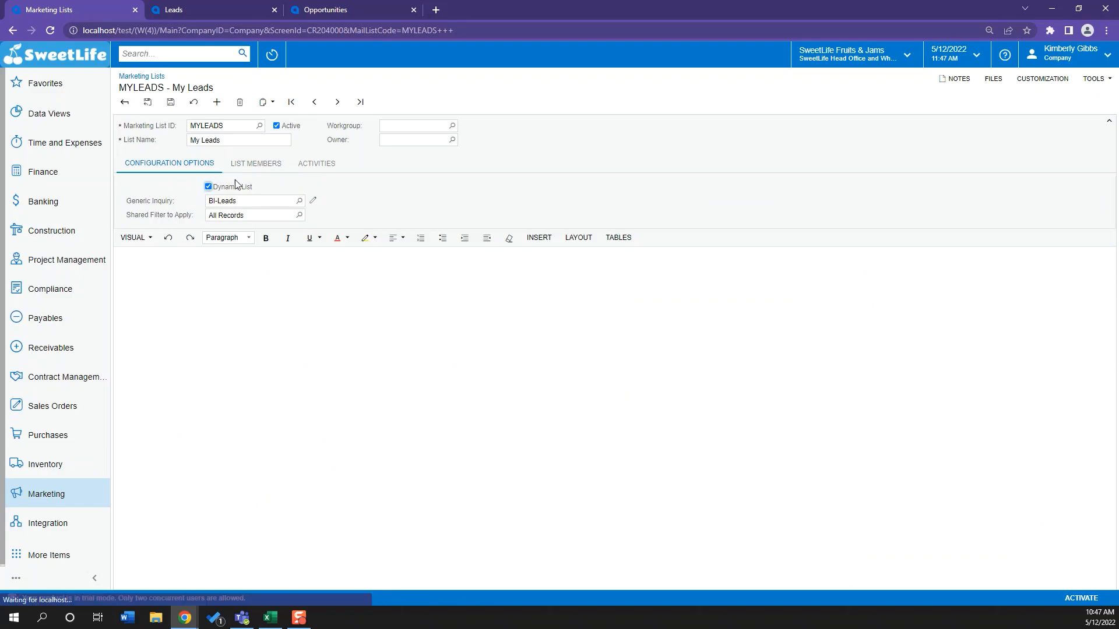
pyautogui.click(298, 201)
pyautogui.doubleClick(287, 320)
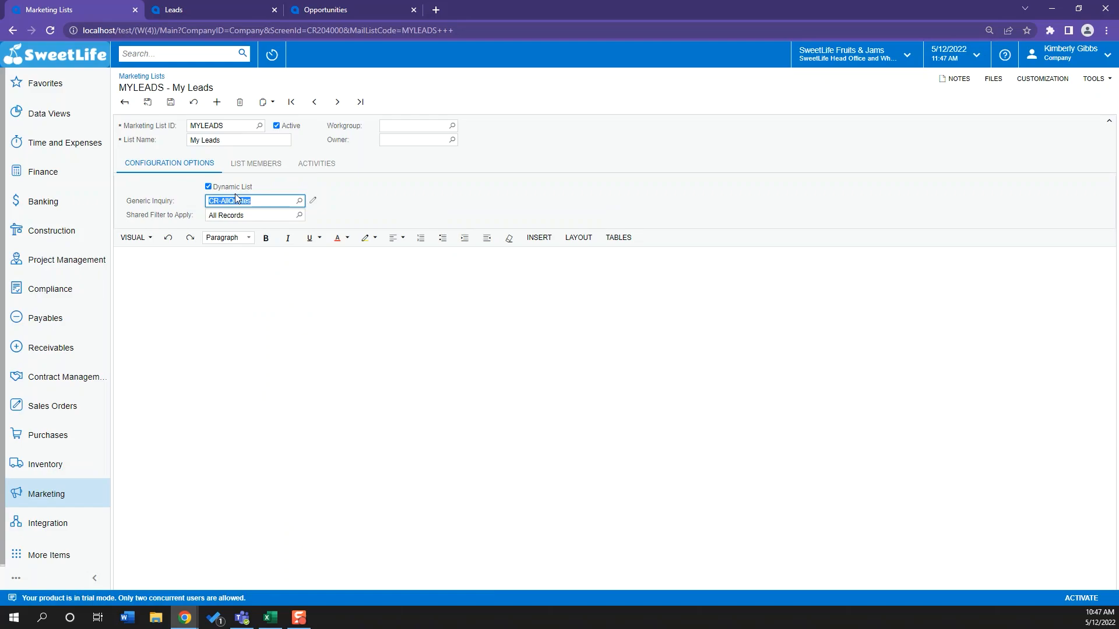
pyautogui.click(255, 164)
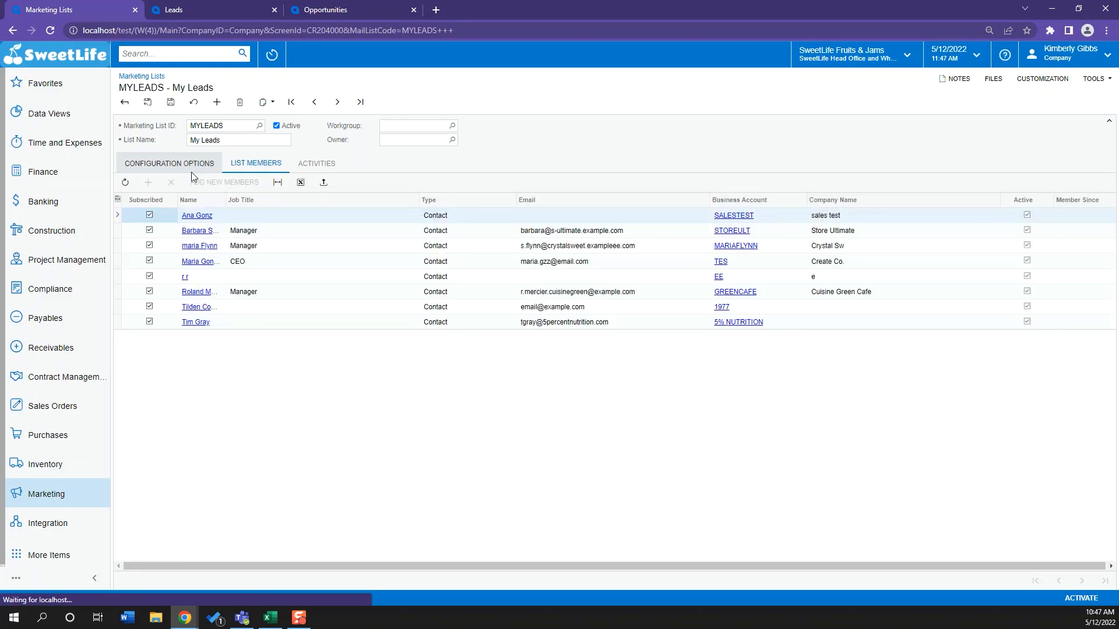
pyautogui.click(191, 170)
pyautogui.click(257, 165)
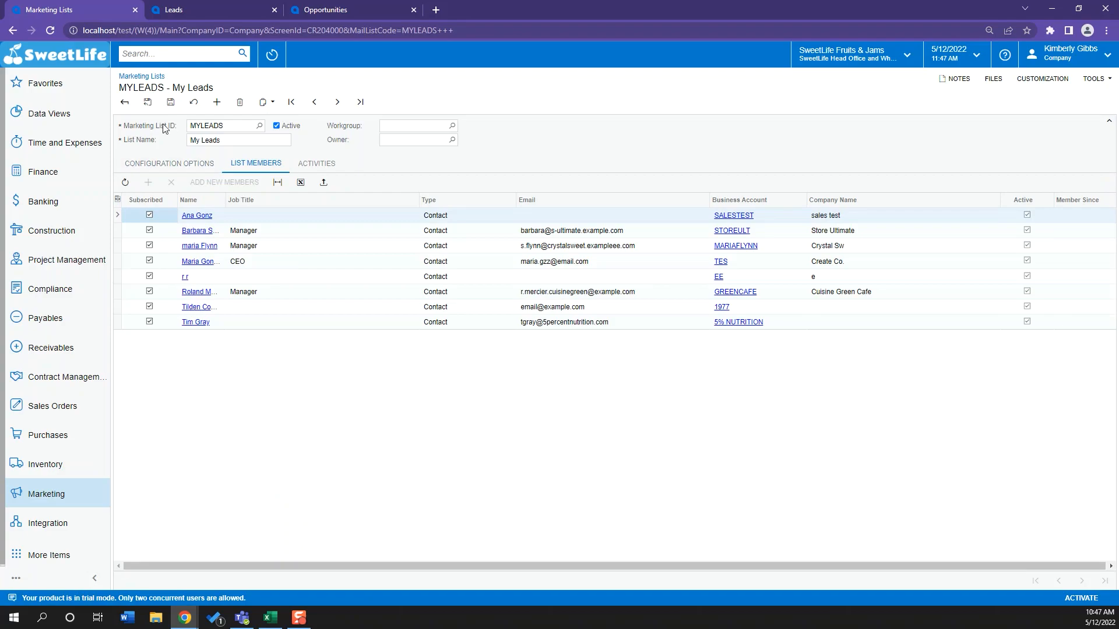
# Set the My Leads list's generic inquiry to CR-Contacts and display the resulting list members
pyautogui.click(162, 163)
pyautogui.click(299, 201)
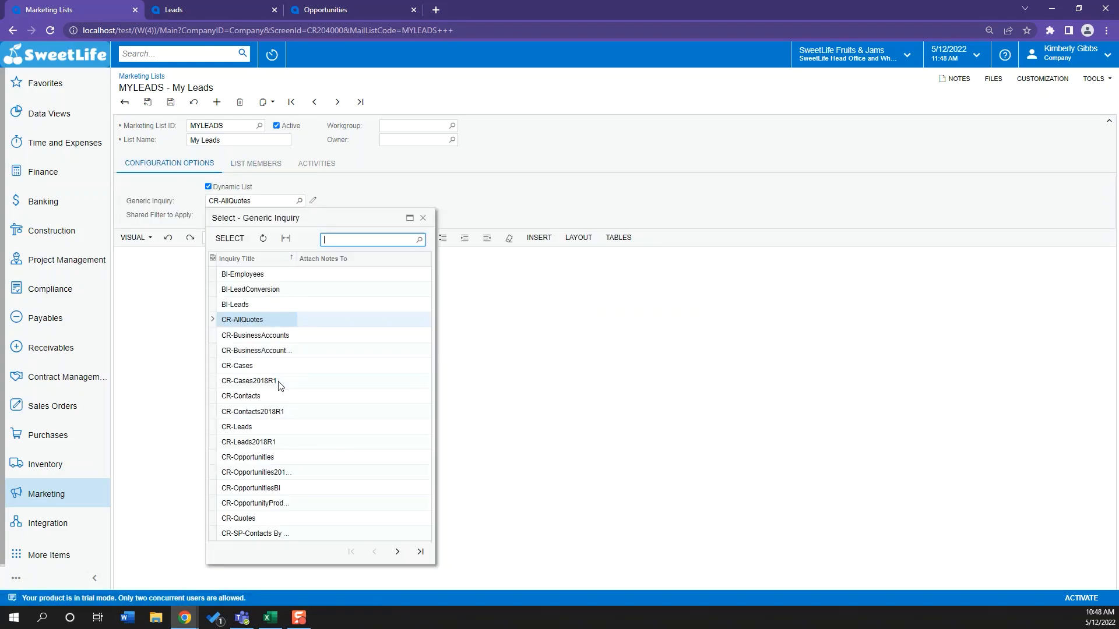
pyautogui.doubleClick(270, 396)
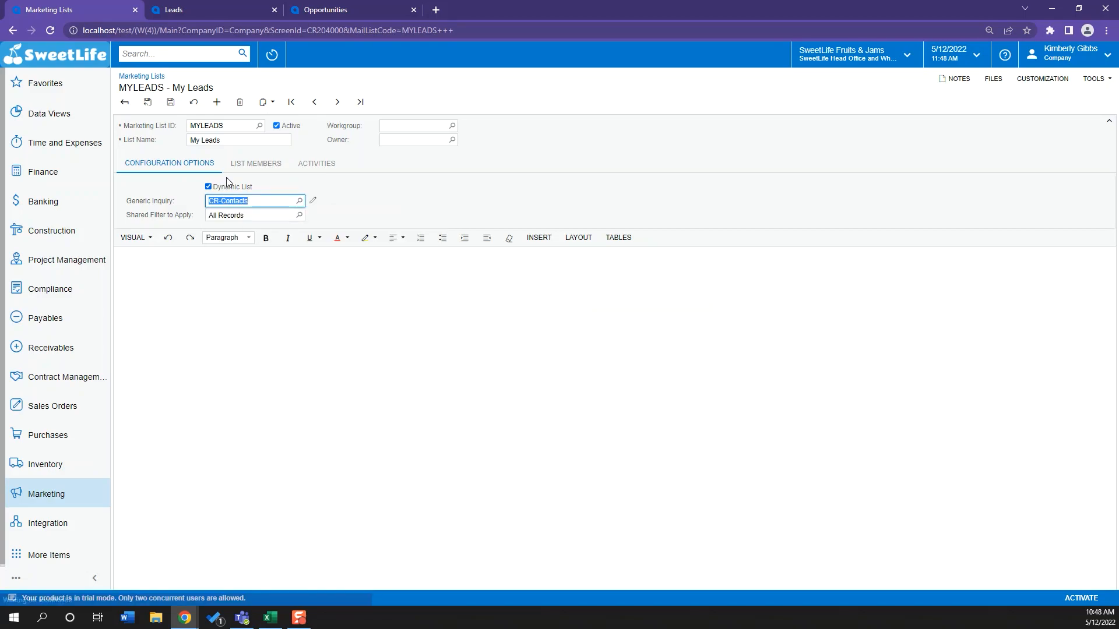
pyautogui.click(233, 164)
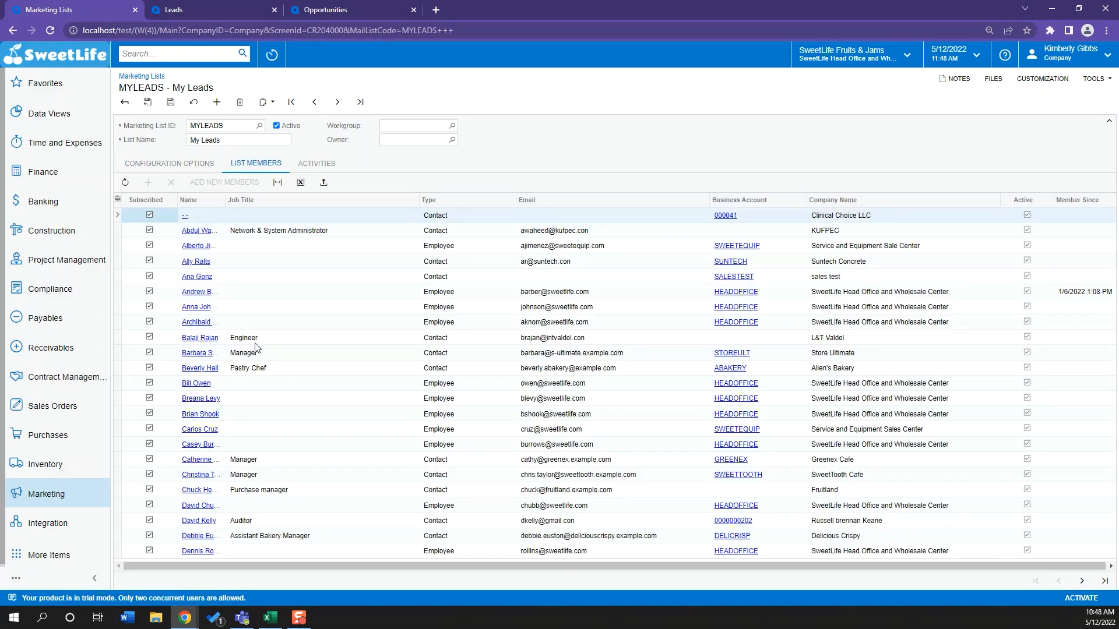
# Change the My Leads list's generic inquiry to BI-Employees and check which list members it yields
pyautogui.click(183, 169)
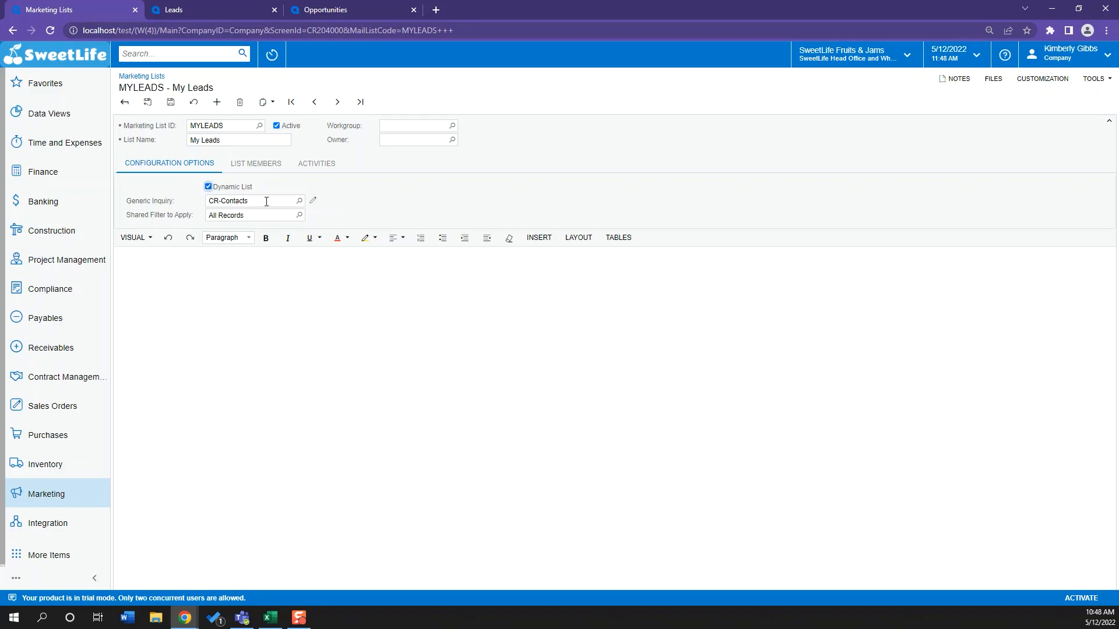
pyautogui.click(299, 201)
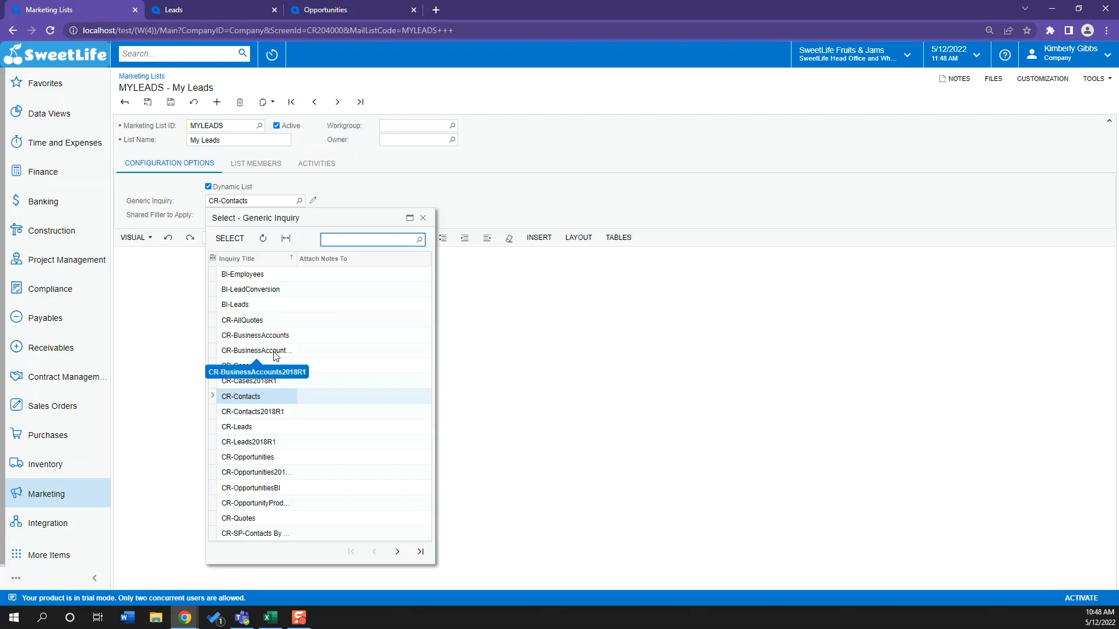
pyautogui.doubleClick(288, 274)
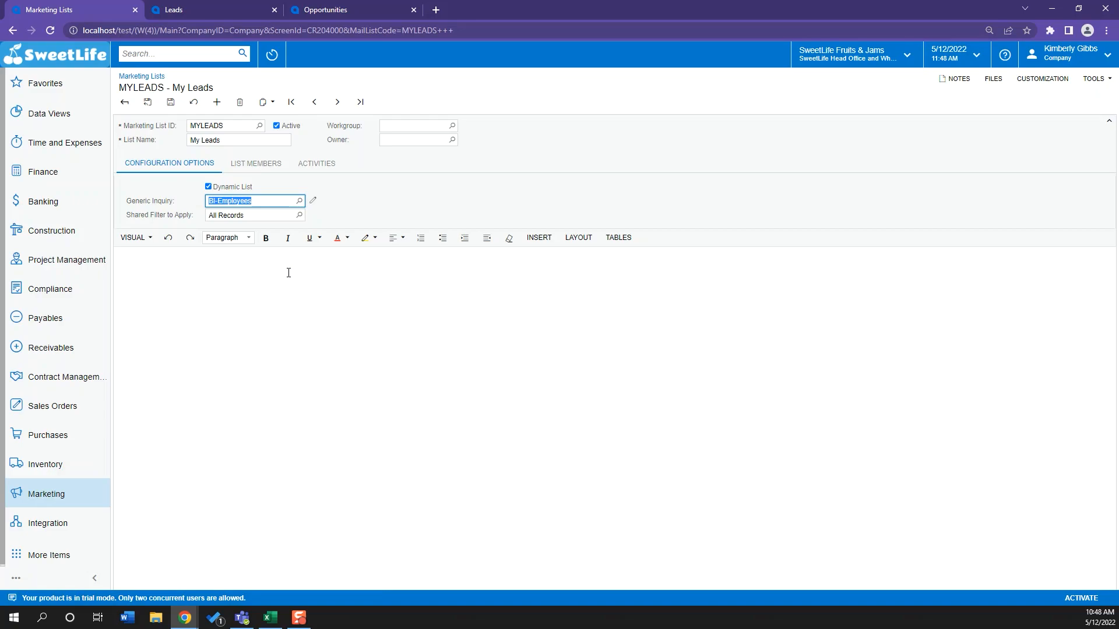
pyautogui.click(273, 164)
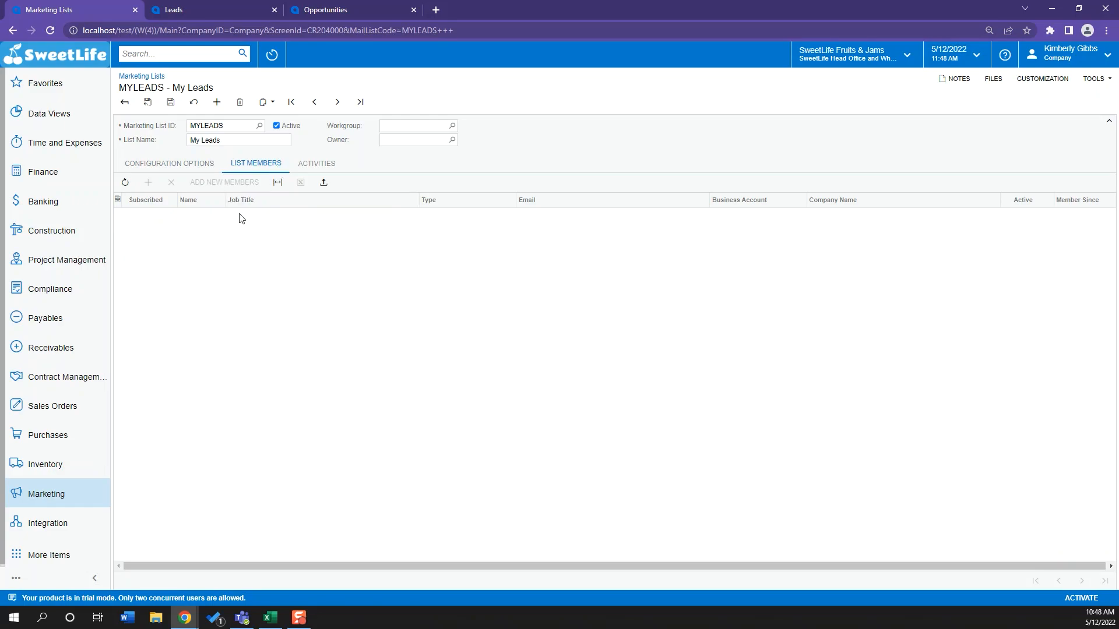
# Switch the My Leads list's generic inquiry back to BI-Leads, then view its list members and activities
pyautogui.click(194, 160)
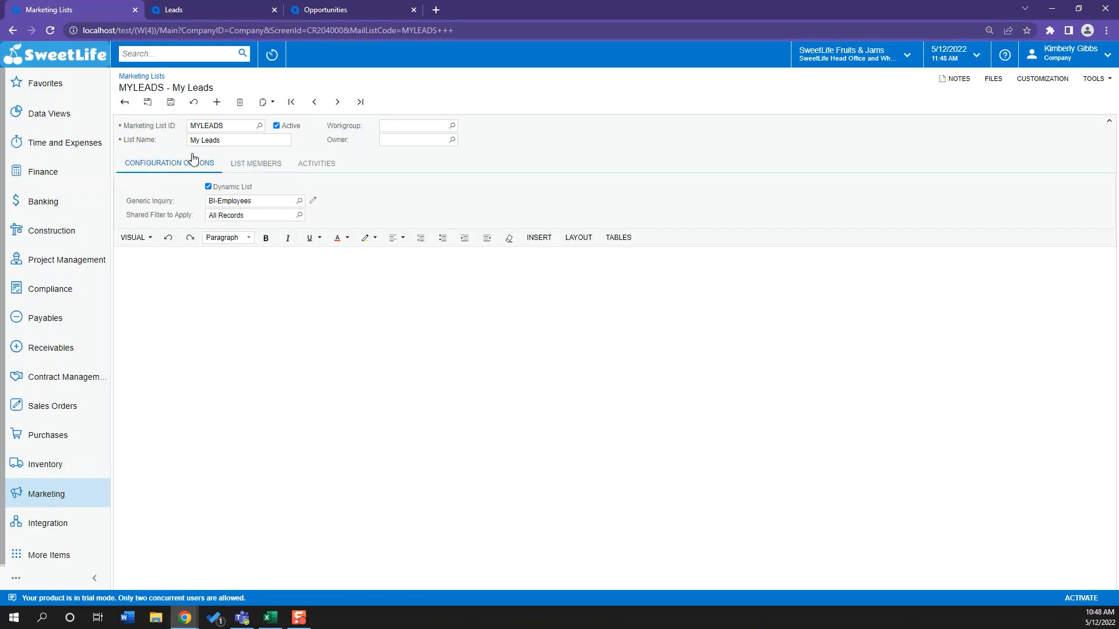
pyautogui.click(299, 201)
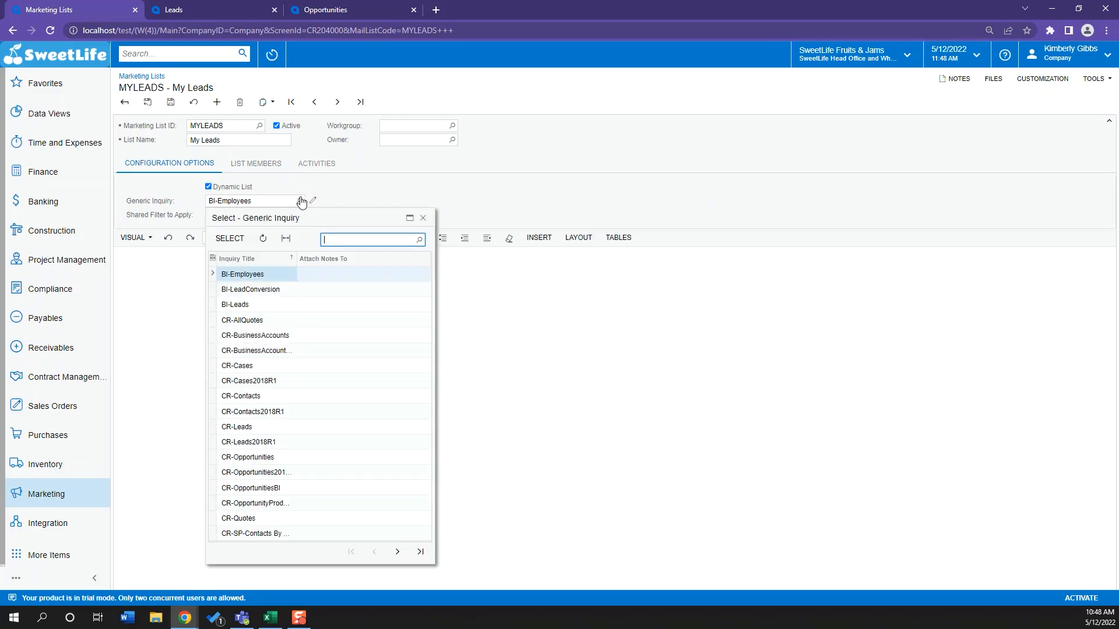
pyautogui.doubleClick(259, 304)
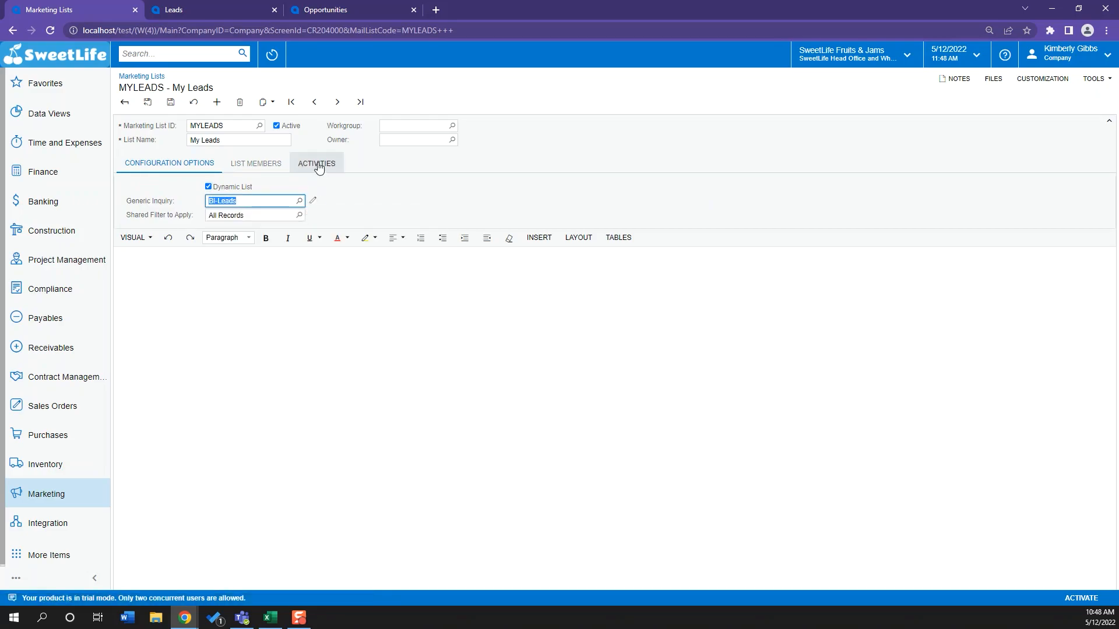
pyautogui.click(269, 163)
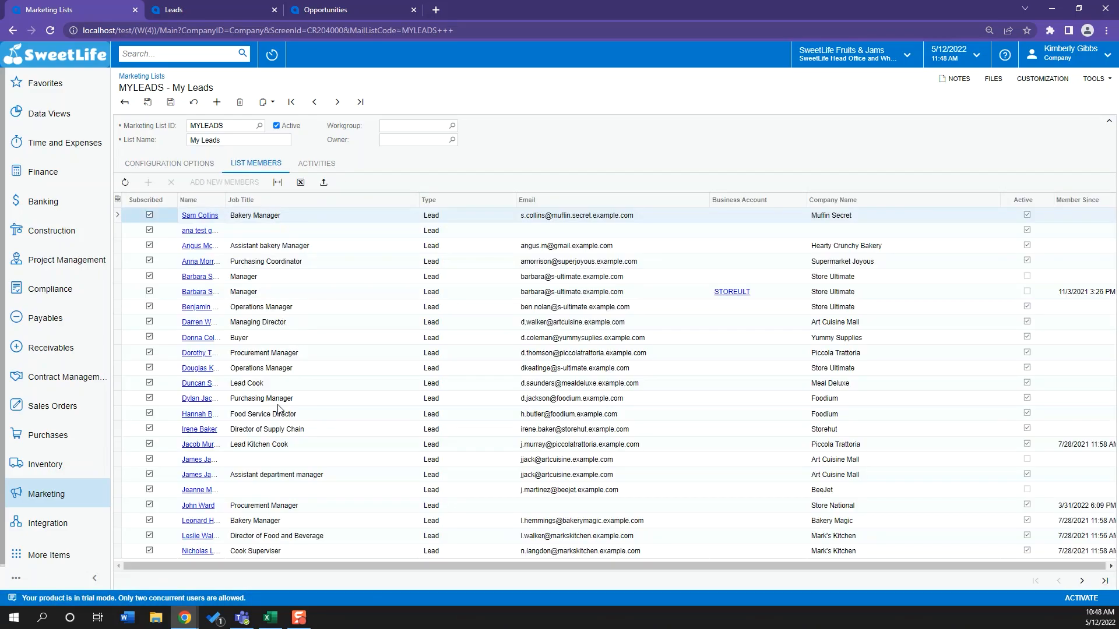
pyautogui.click(324, 165)
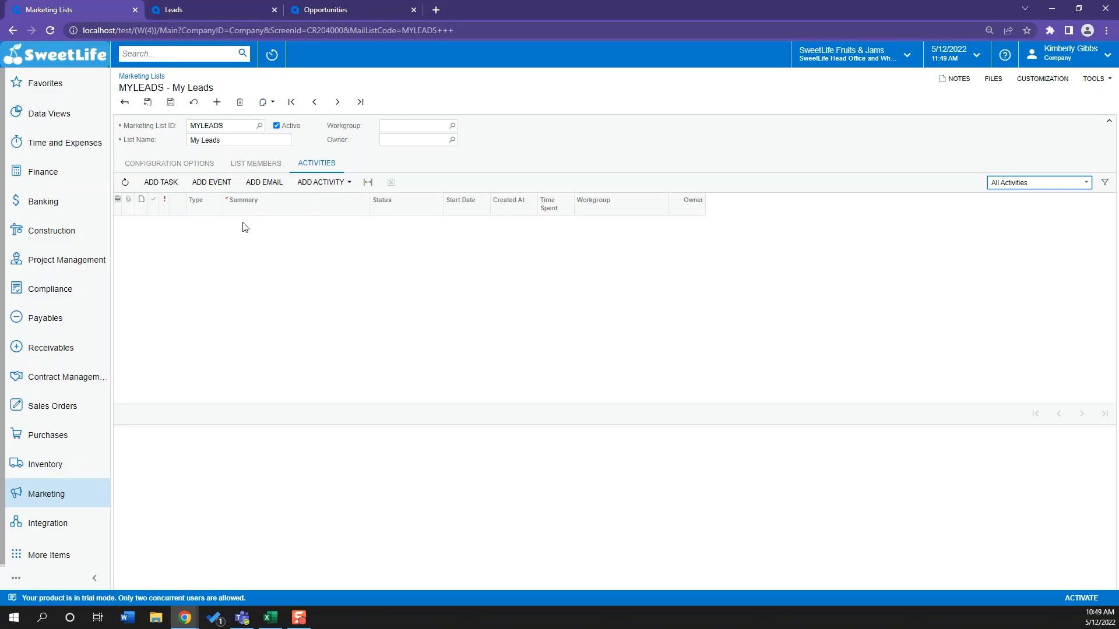
# Turn off the dynamic list option for My Leads and show its list members
pyautogui.click(202, 167)
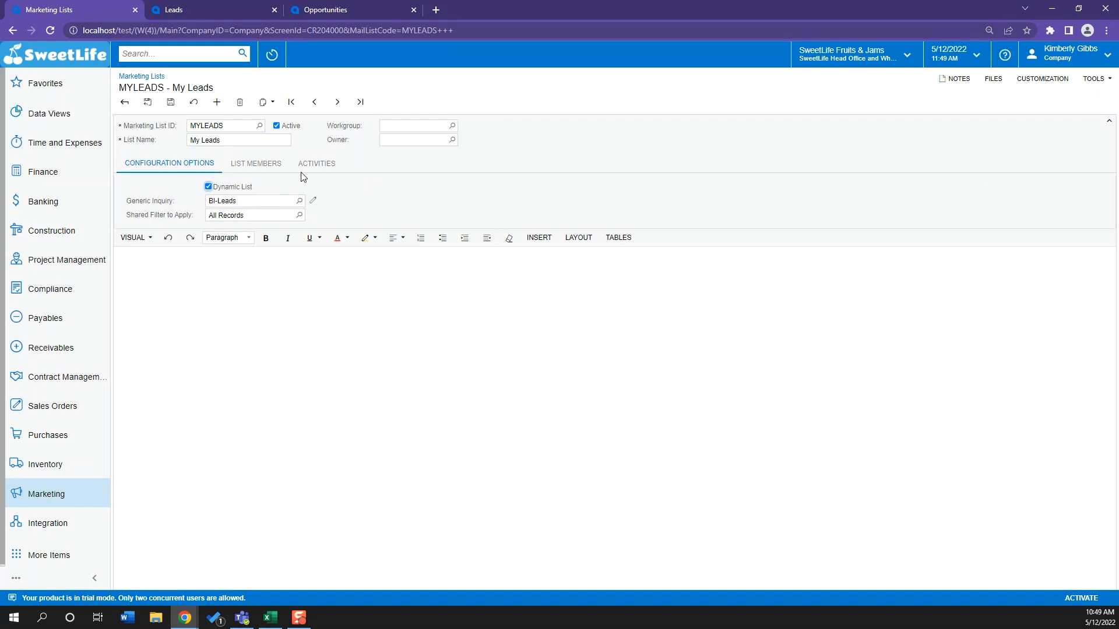
pyautogui.click(209, 187)
pyautogui.click(255, 165)
# Add a blank member row to My Leads and browse the available names in a widened lookup, including their type
pyautogui.click(148, 182)
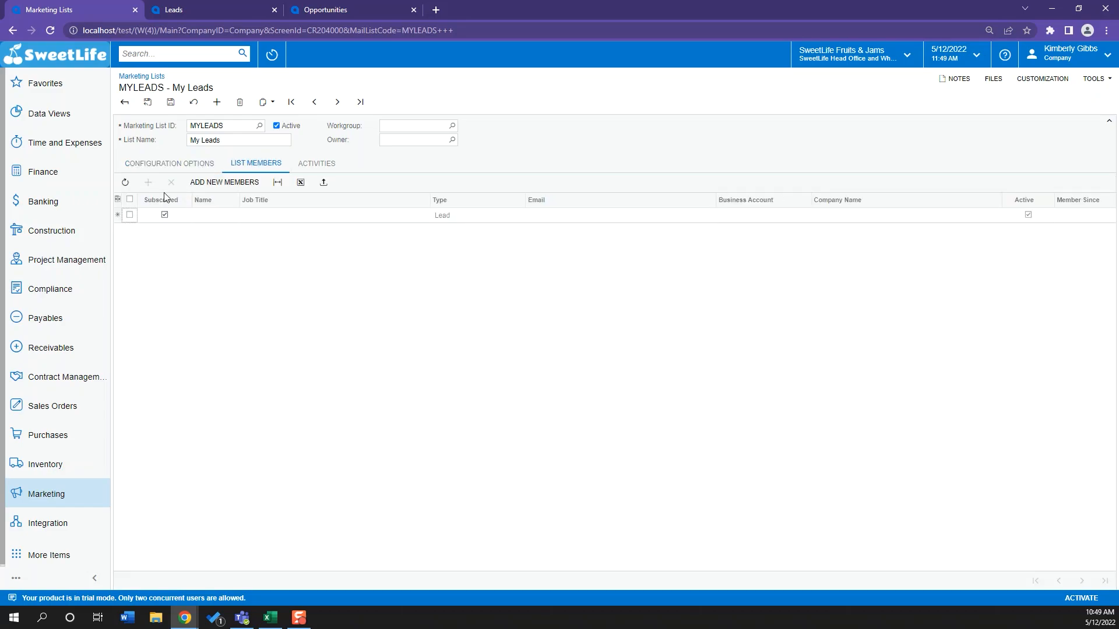
pyautogui.click(215, 212)
pyautogui.click(245, 215)
pyautogui.press('Escape')
pyautogui.click(245, 215)
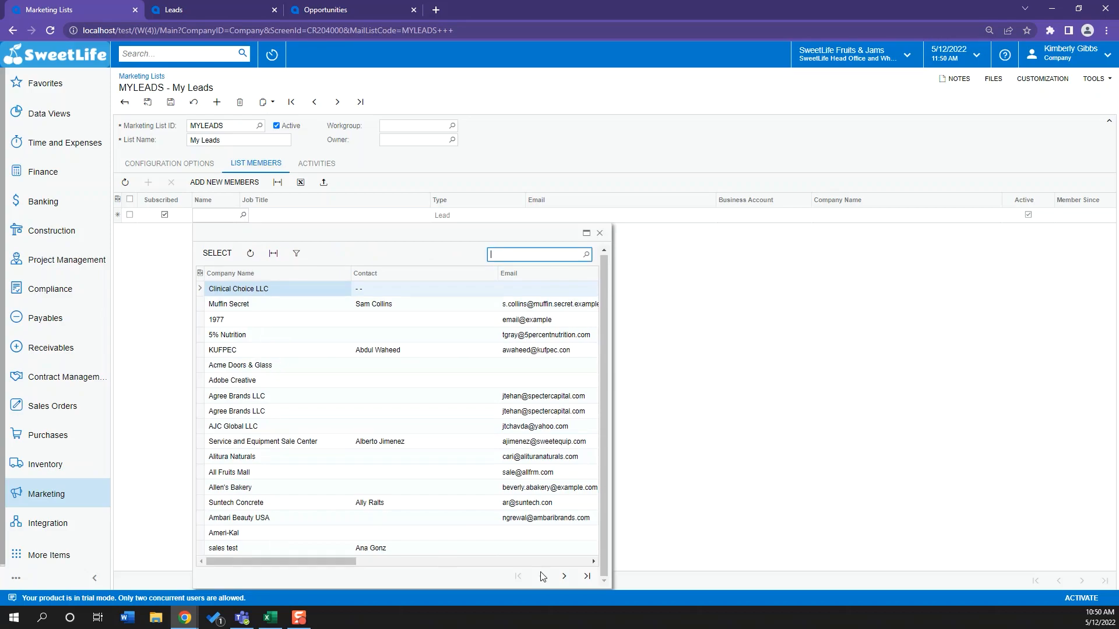
pyautogui.click(563, 576)
pyautogui.click(564, 575)
pyautogui.click(563, 576)
pyautogui.click(565, 576)
pyautogui.click(564, 576)
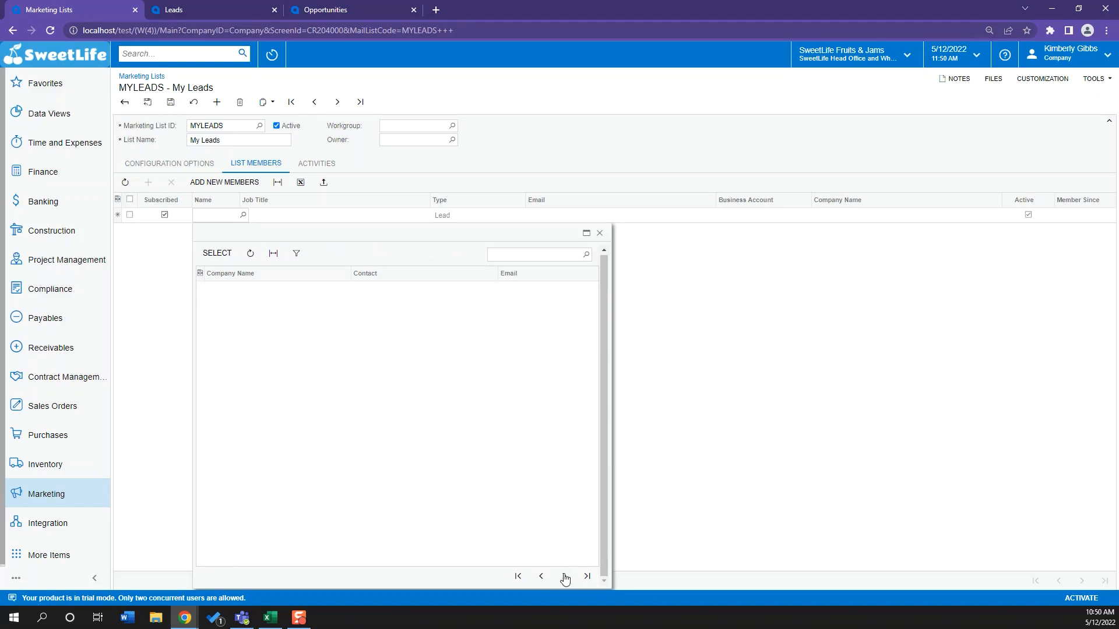
pyautogui.moveTo(611, 327); pyautogui.dragTo(1002, 280)
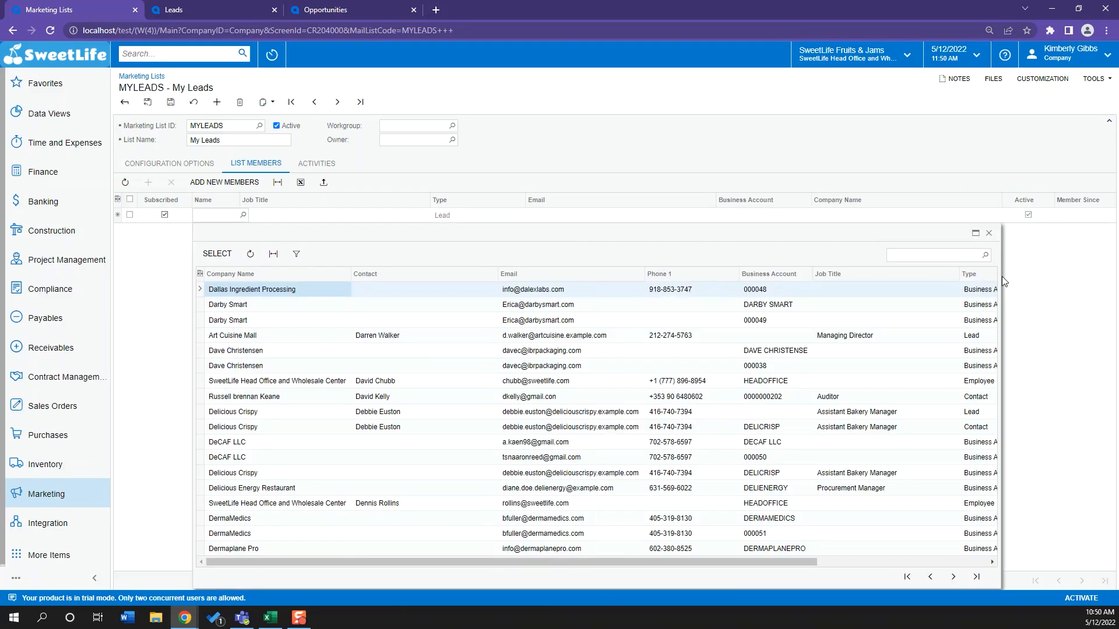
pyautogui.moveTo(715, 562); pyautogui.dragTo(884, 563)
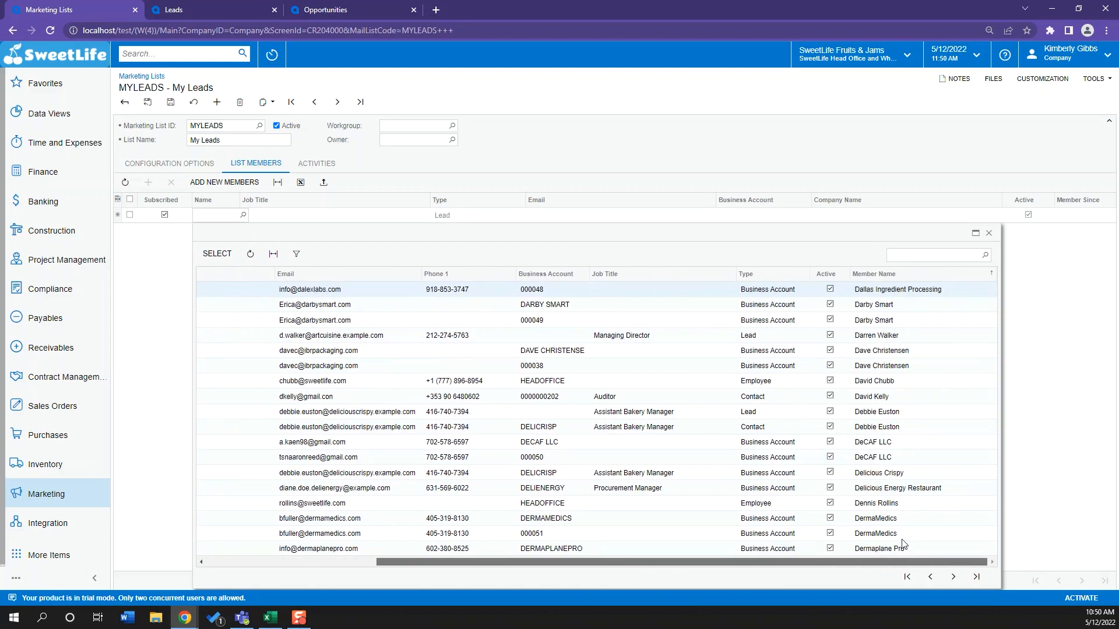
# Filter the member lookup by type to show only Lead records and look through its columns
pyautogui.click(768, 279)
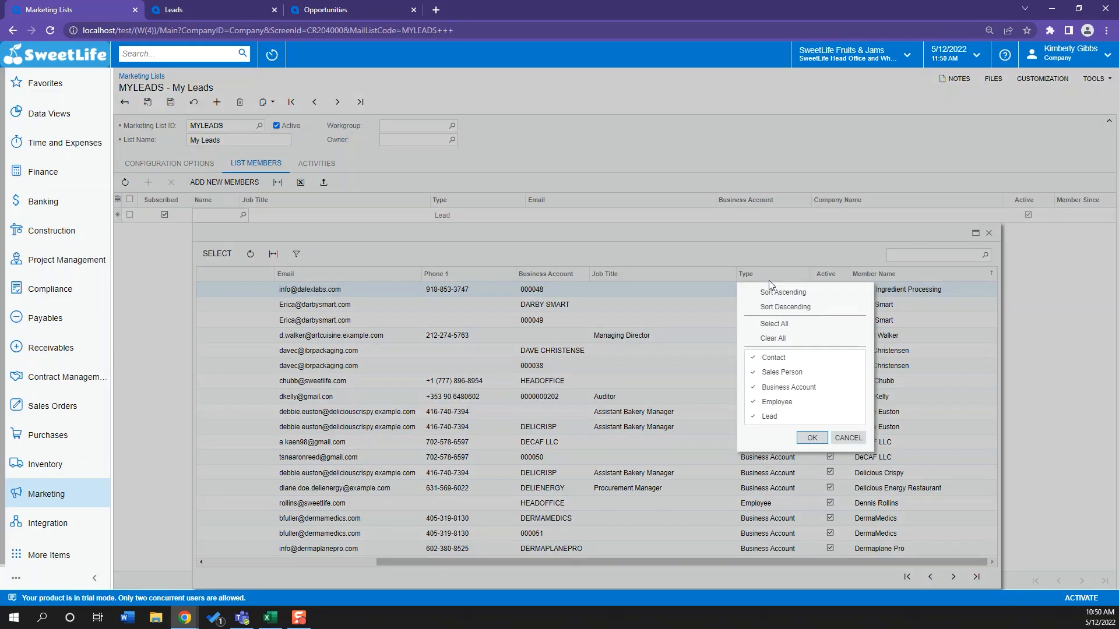
pyautogui.click(786, 338)
pyautogui.click(769, 416)
pyautogui.click(812, 438)
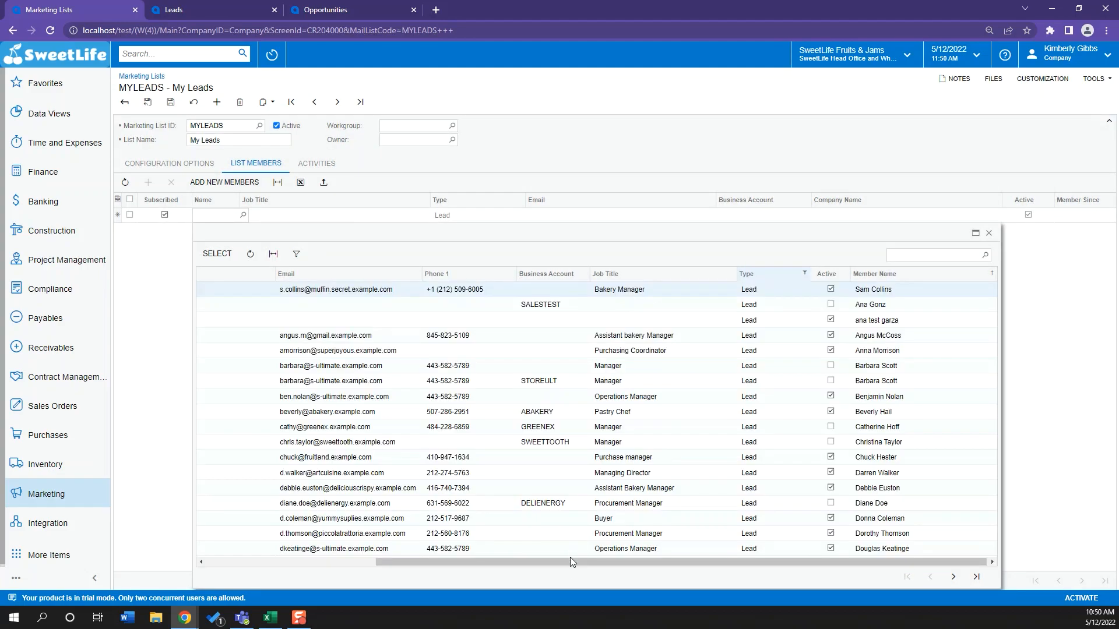
pyautogui.moveTo(570, 562); pyautogui.dragTo(226, 568)
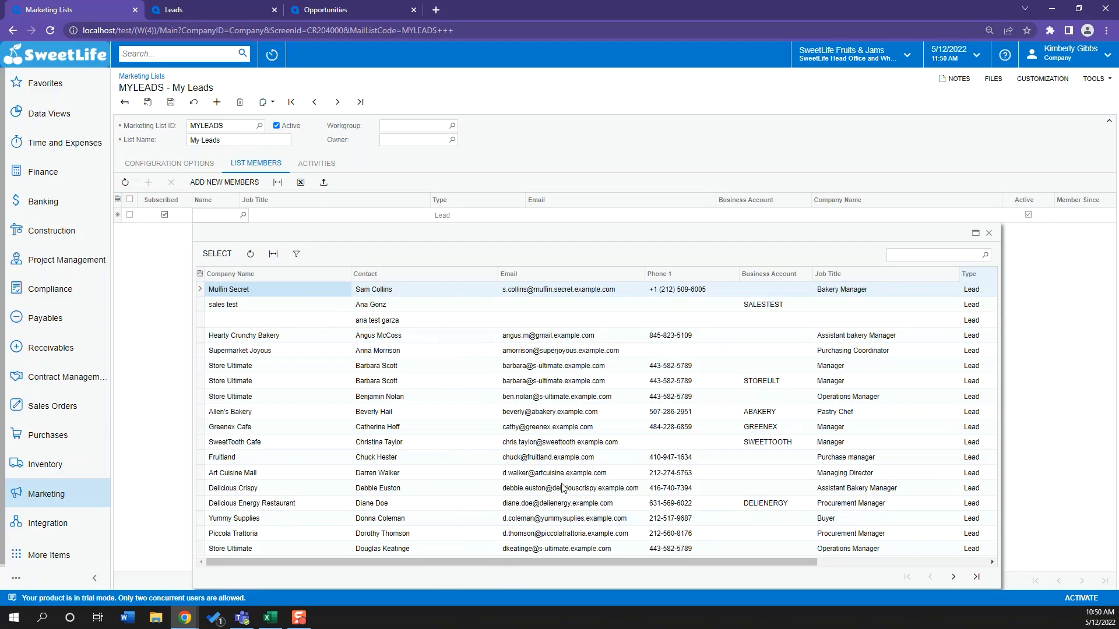
pyautogui.moveTo(412, 561); pyautogui.dragTo(583, 563)
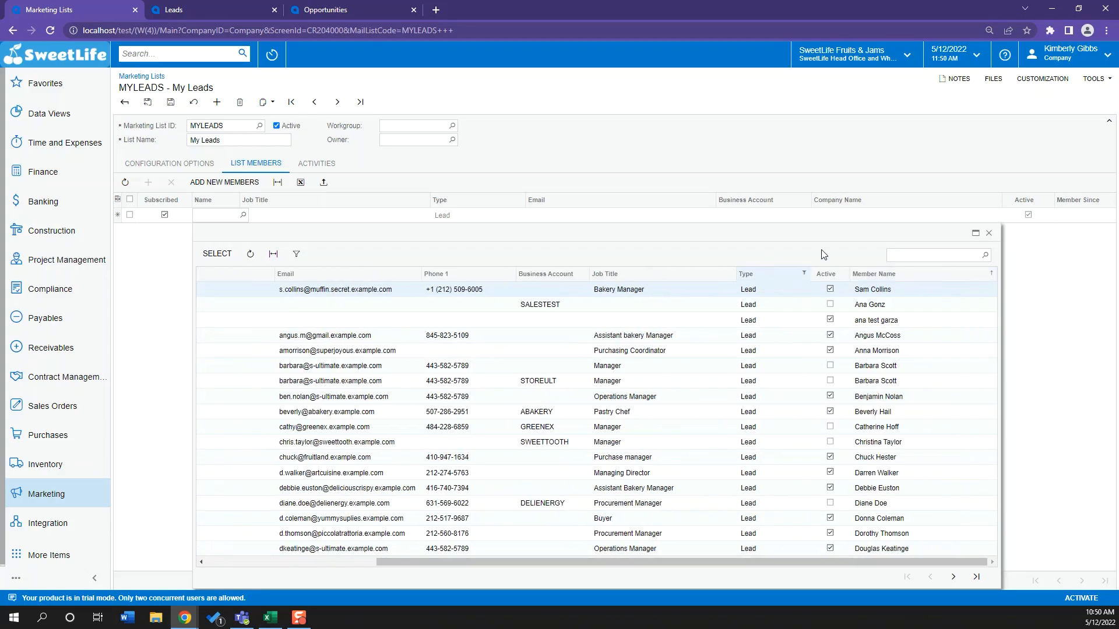
# Filter the member lookup to the Business Account type and add 5% Nutrition as a list member
pyautogui.click(764, 275)
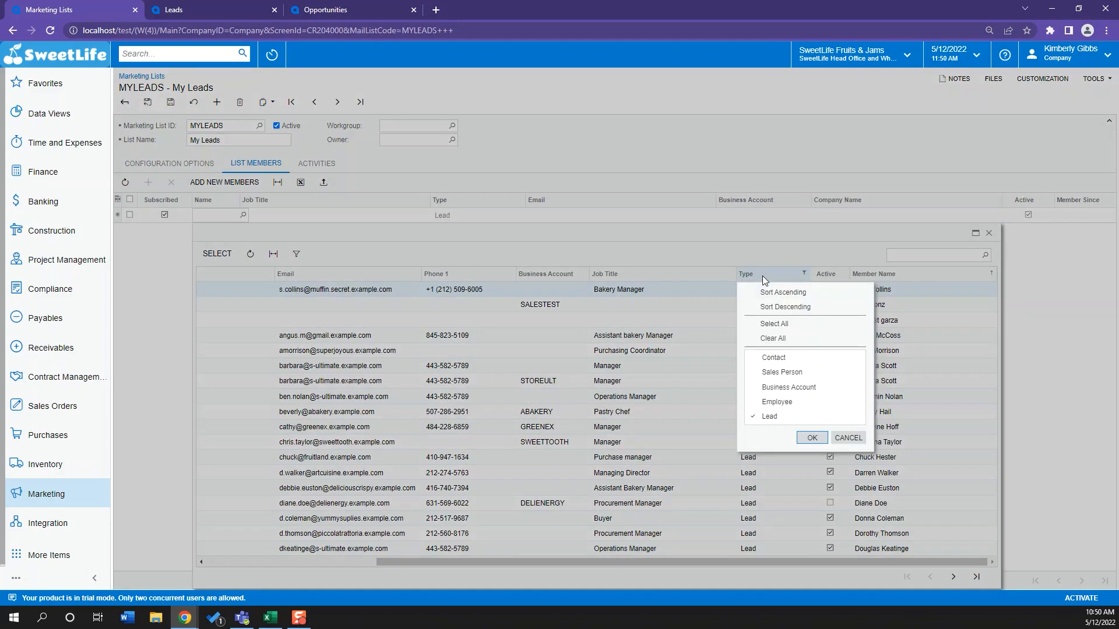
pyautogui.click(809, 388)
pyautogui.click(812, 438)
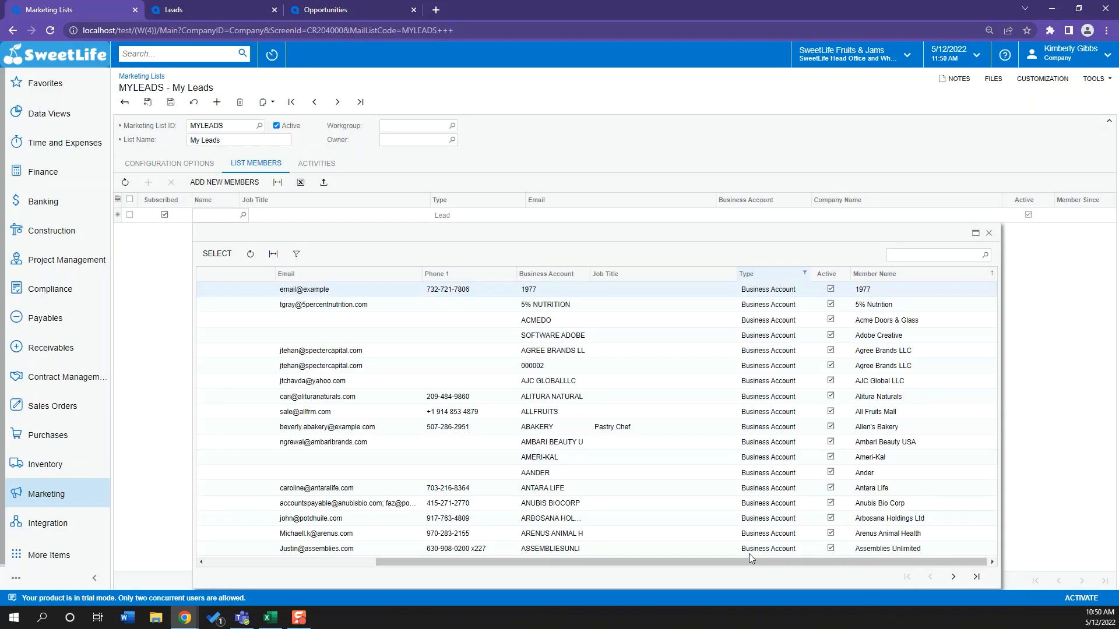
pyautogui.moveTo(742, 562); pyautogui.dragTo(449, 544)
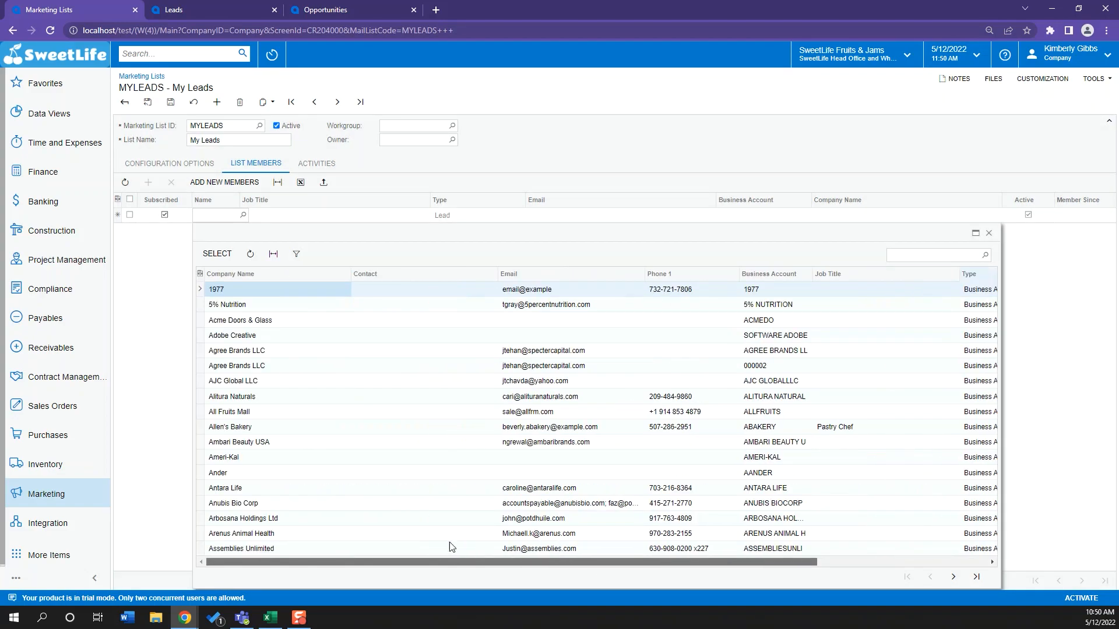
pyautogui.doubleClick(295, 307)
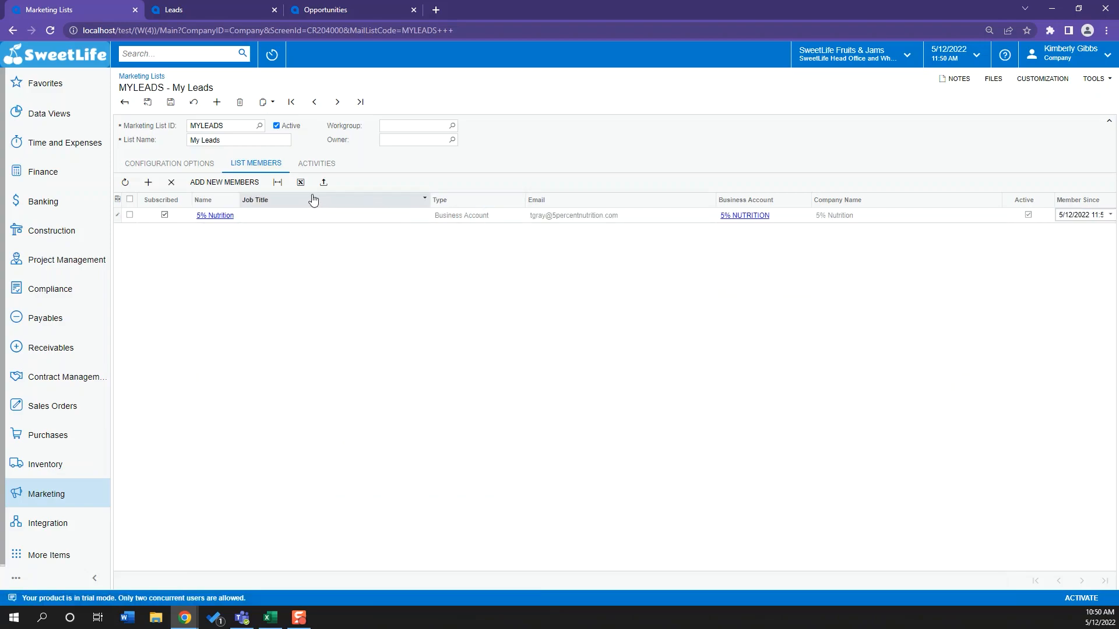
# Remove the 5% Nutrition member, check the list's configuration options, and save and close the My Leads list
pyautogui.click(170, 183)
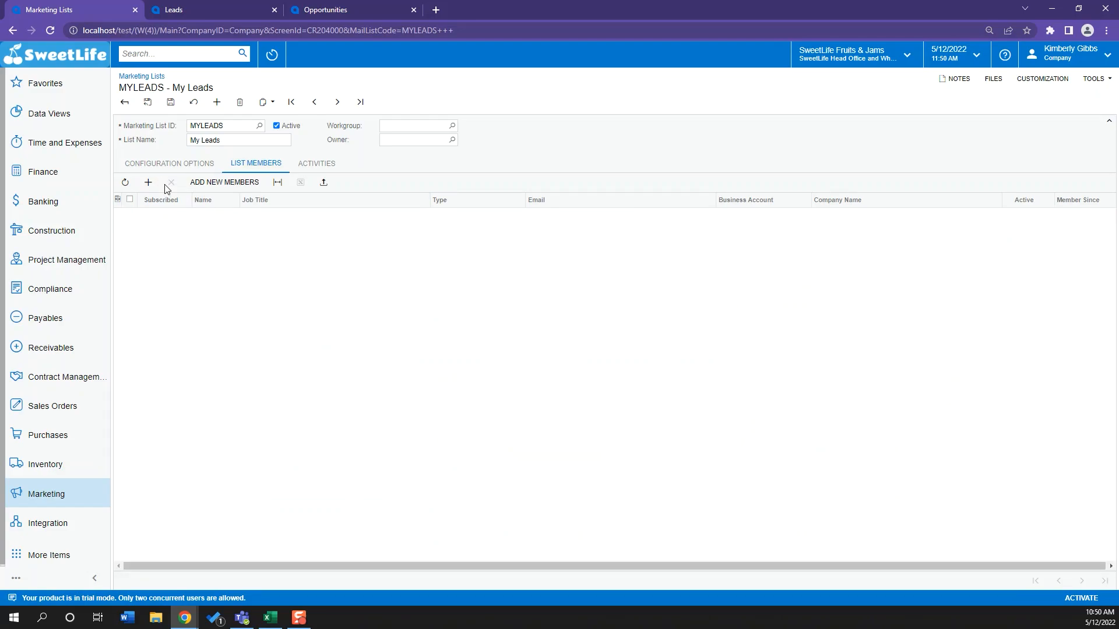
pyautogui.click(175, 164)
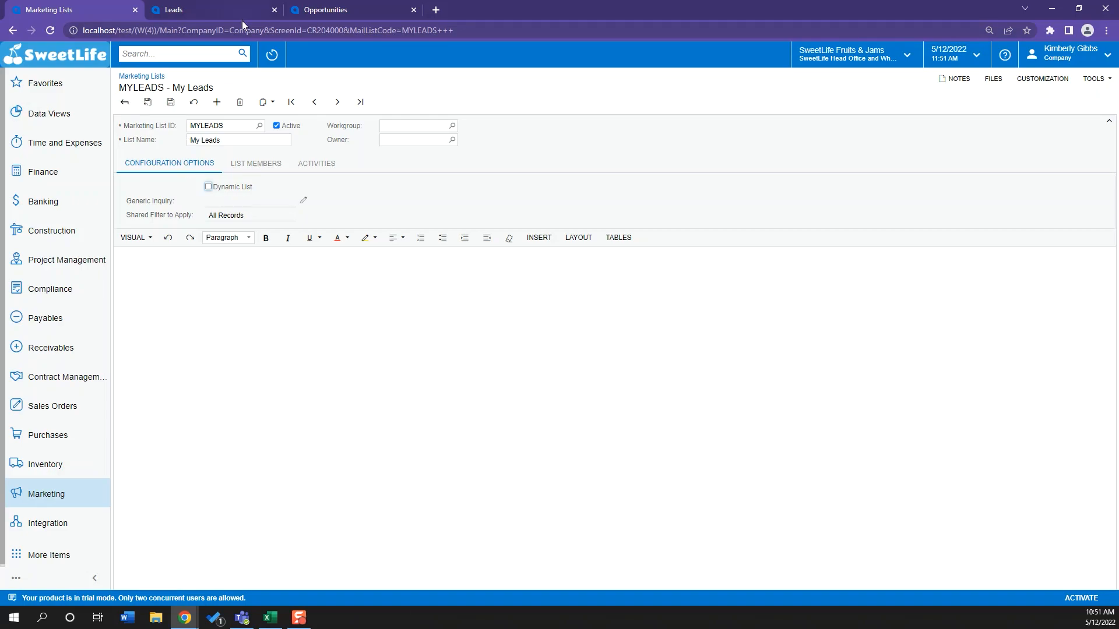
pyautogui.click(149, 103)
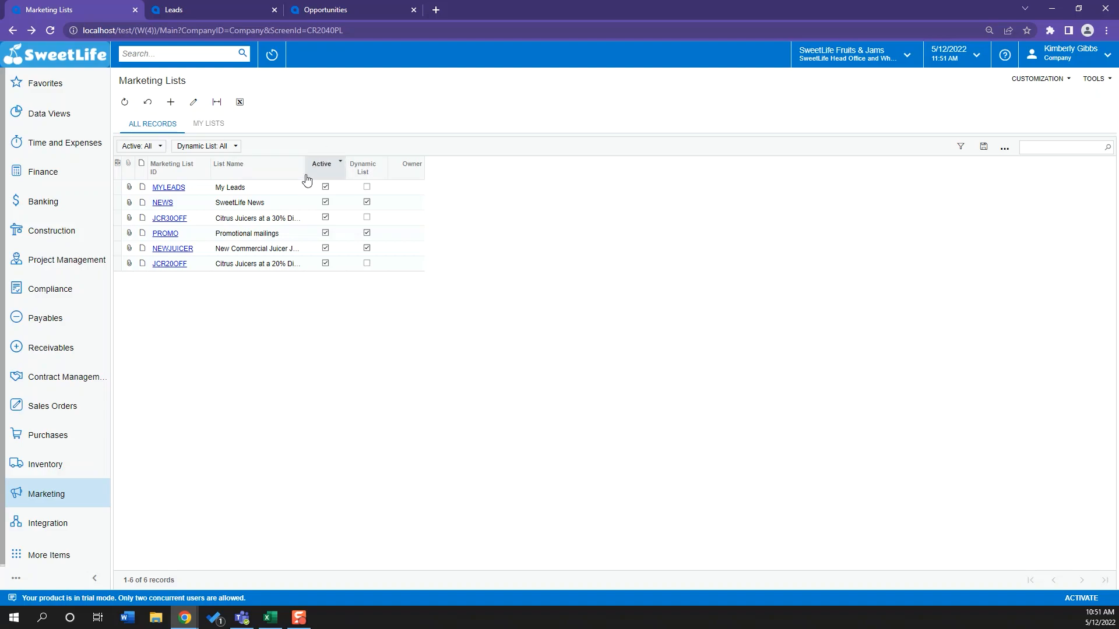
# Widen the List Name column and examine the Citrus Juicers at a 30% Discount and Promotional mailings lists
pyautogui.moveTo(429, 176); pyautogui.dragTo(430, 177)
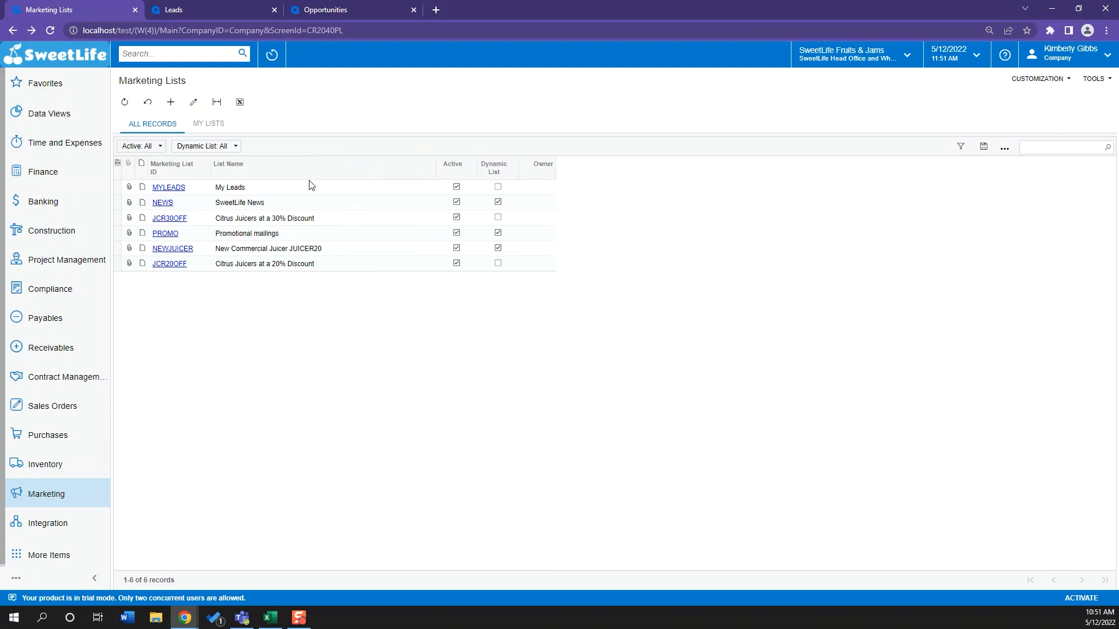
pyautogui.click(276, 224)
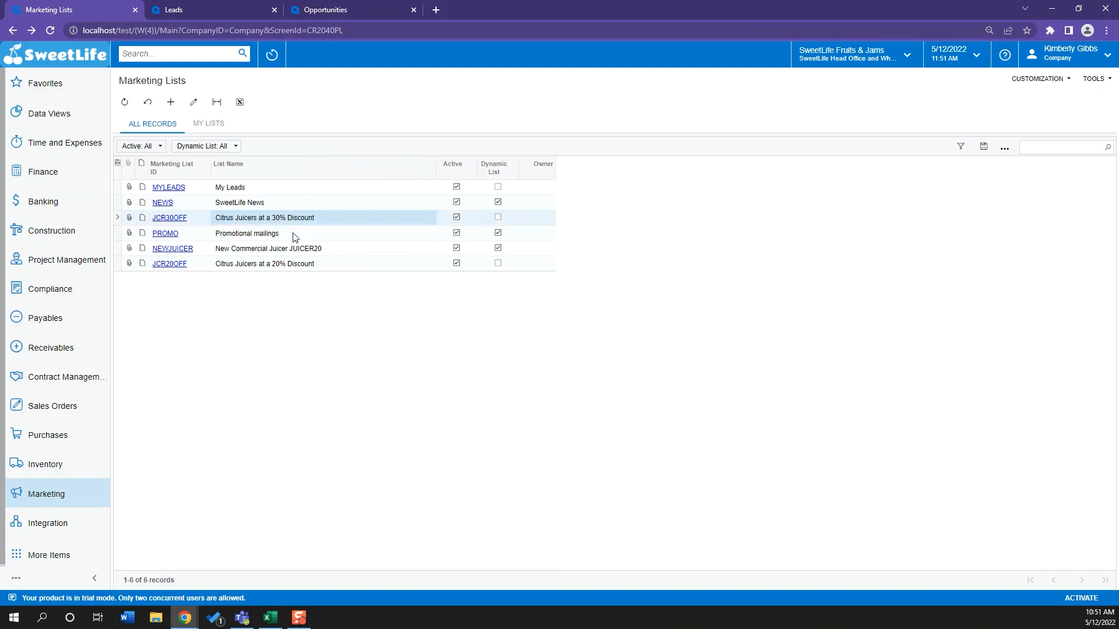
pyautogui.click(281, 234)
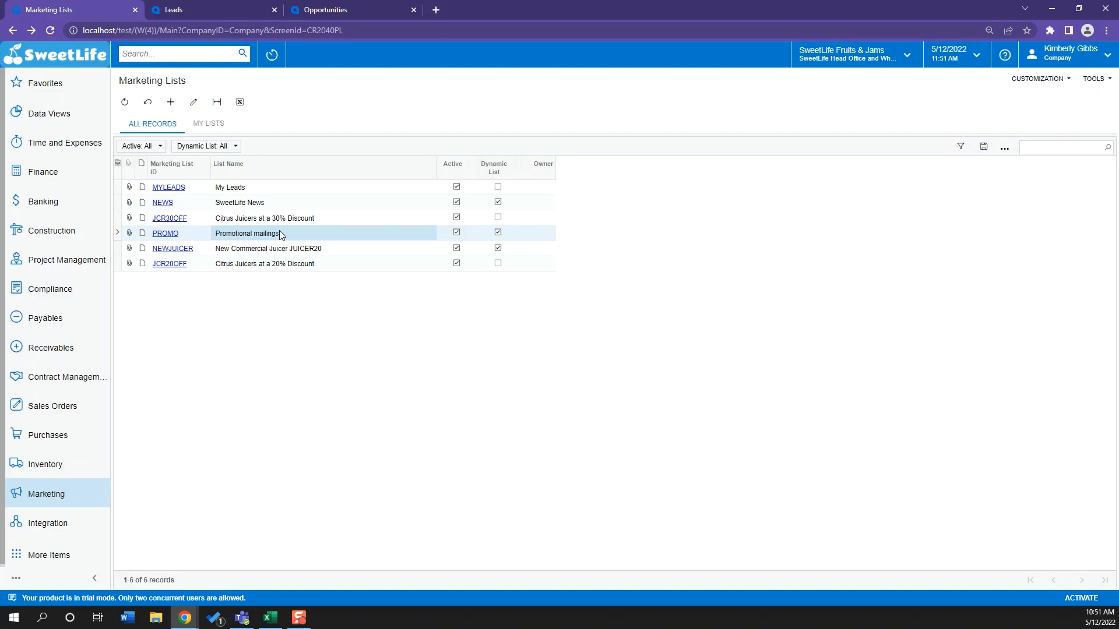
# Go to the marketing campaigns and open the Online Class campaign
pyautogui.click(32, 507)
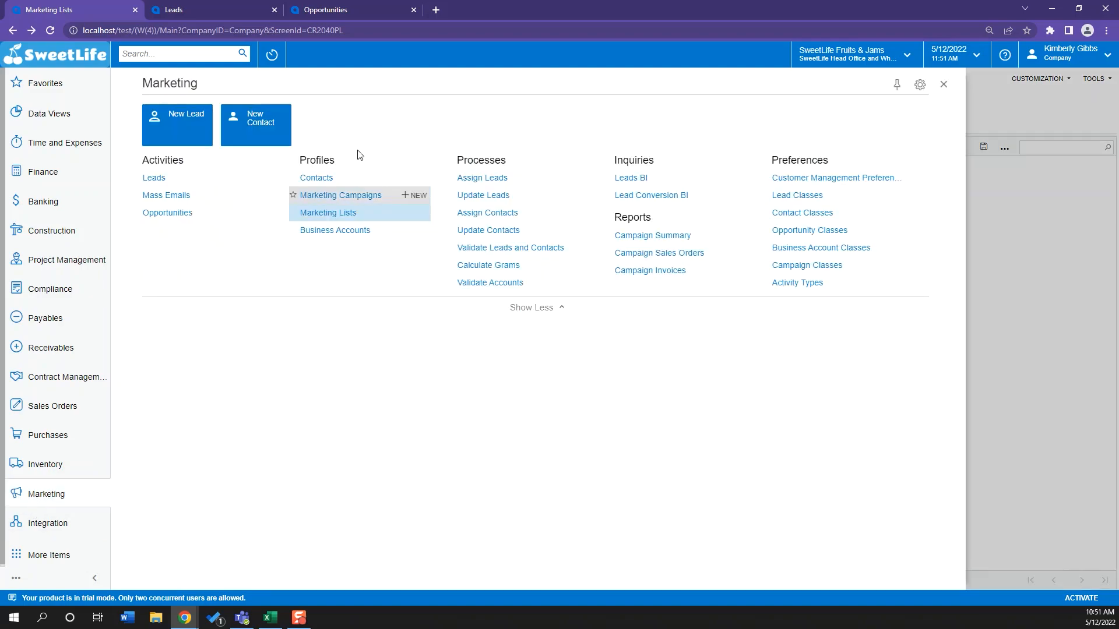
pyautogui.click(340, 195)
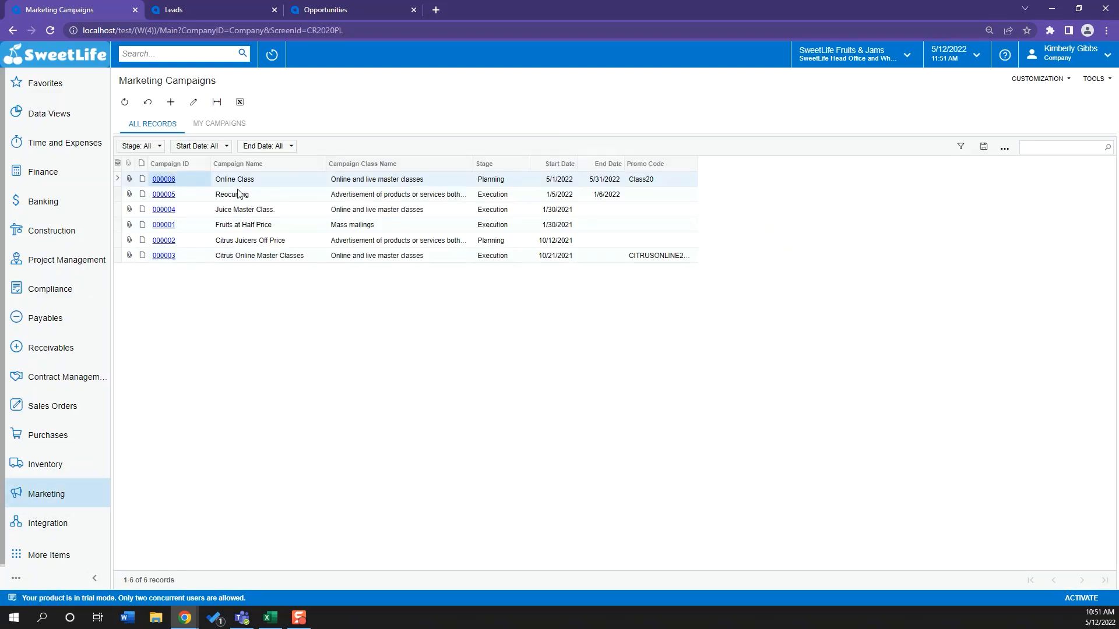
pyautogui.click(164, 179)
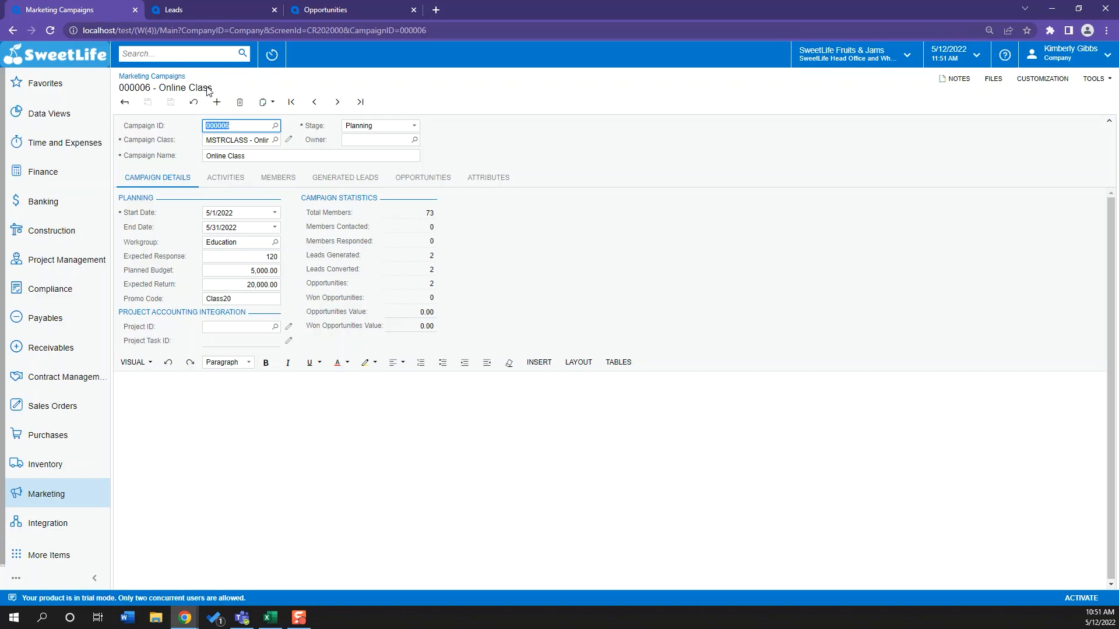
# Check how members can be added to the Online Class campaign from a marketing list, and close the dialog without adding any
pyautogui.click(254, 184)
pyautogui.click(225, 197)
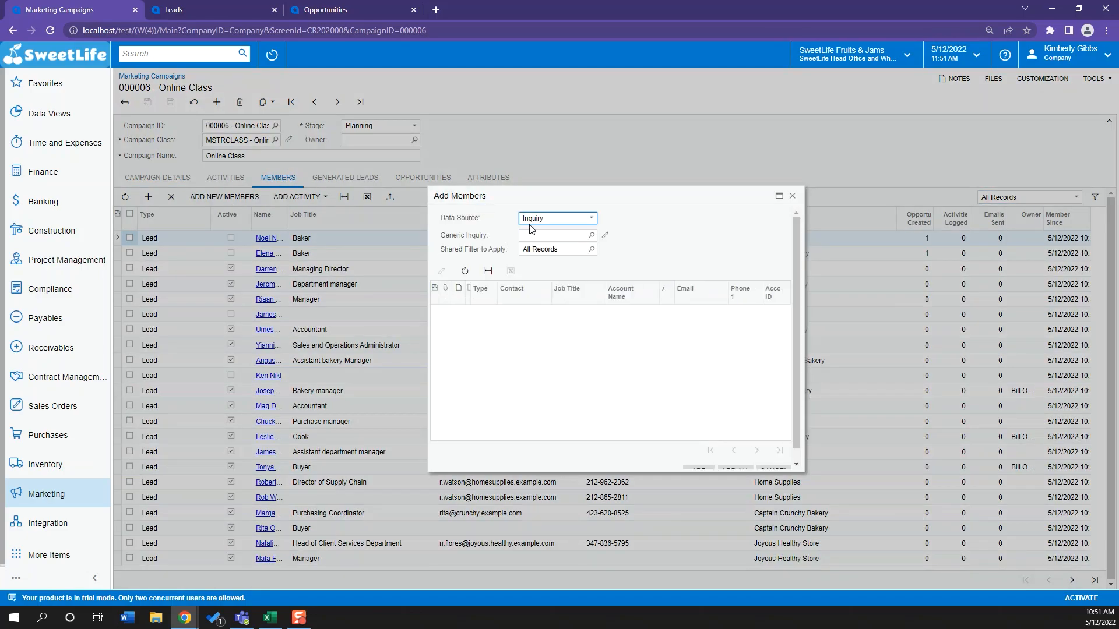
pyautogui.click(579, 227)
pyautogui.click(585, 239)
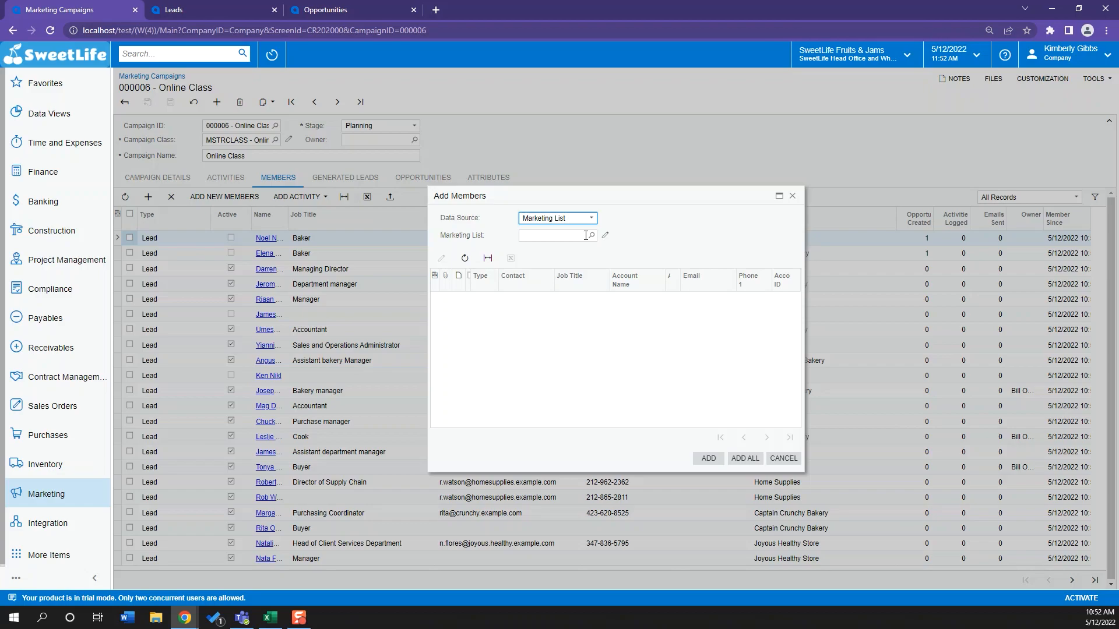
pyautogui.click(792, 196)
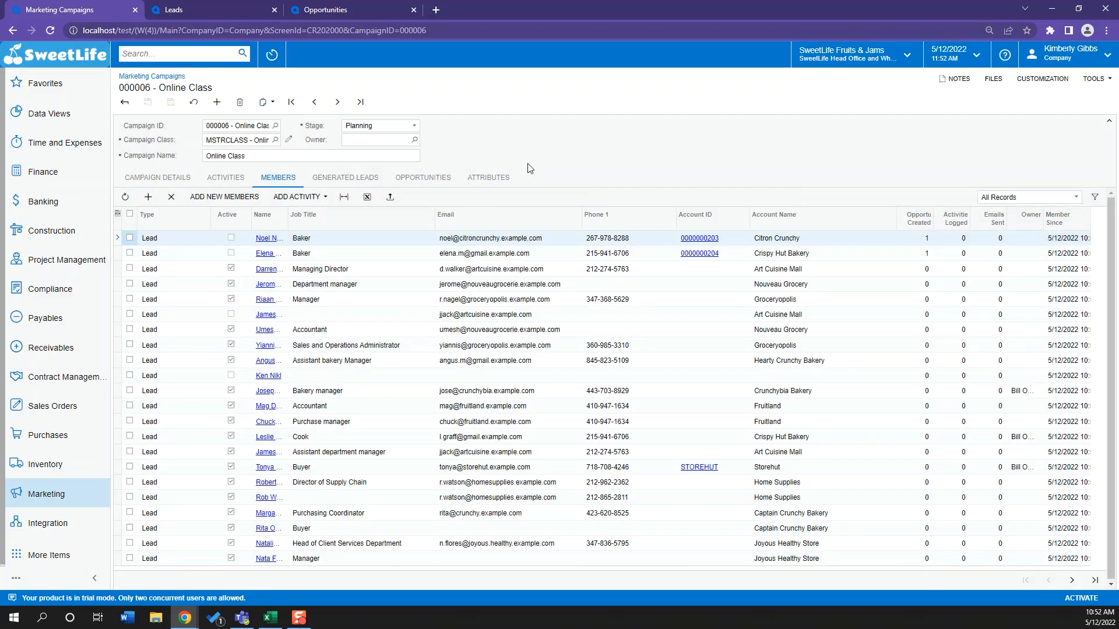
# Go to the mass emails, list all records, and examine the Happy Holidays email before returning to the list
pyautogui.click(82, 486)
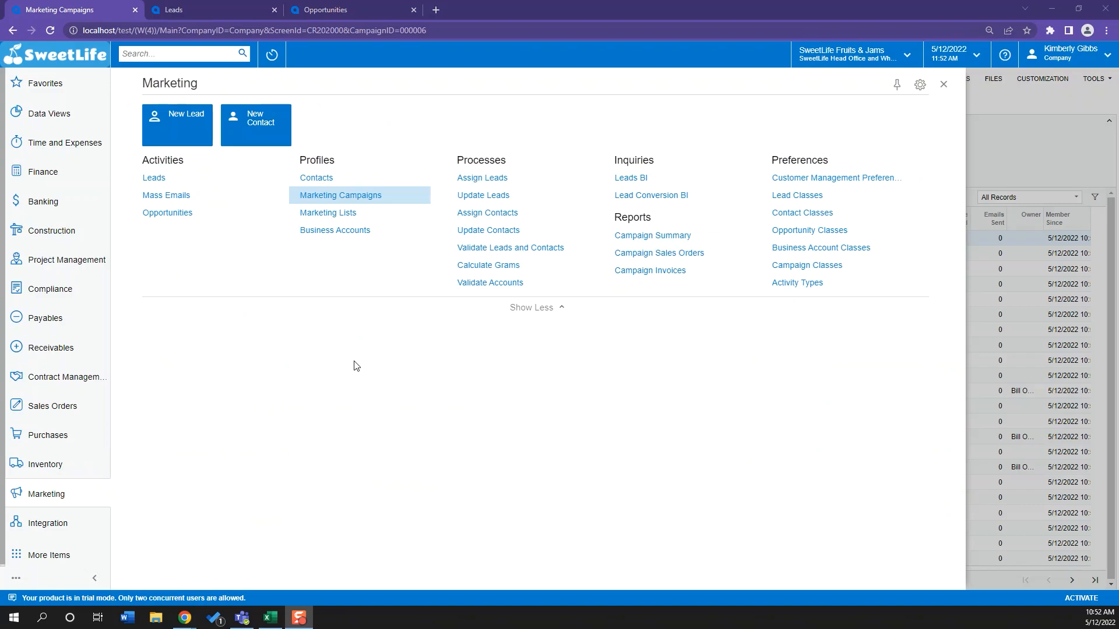
pyautogui.click(185, 209)
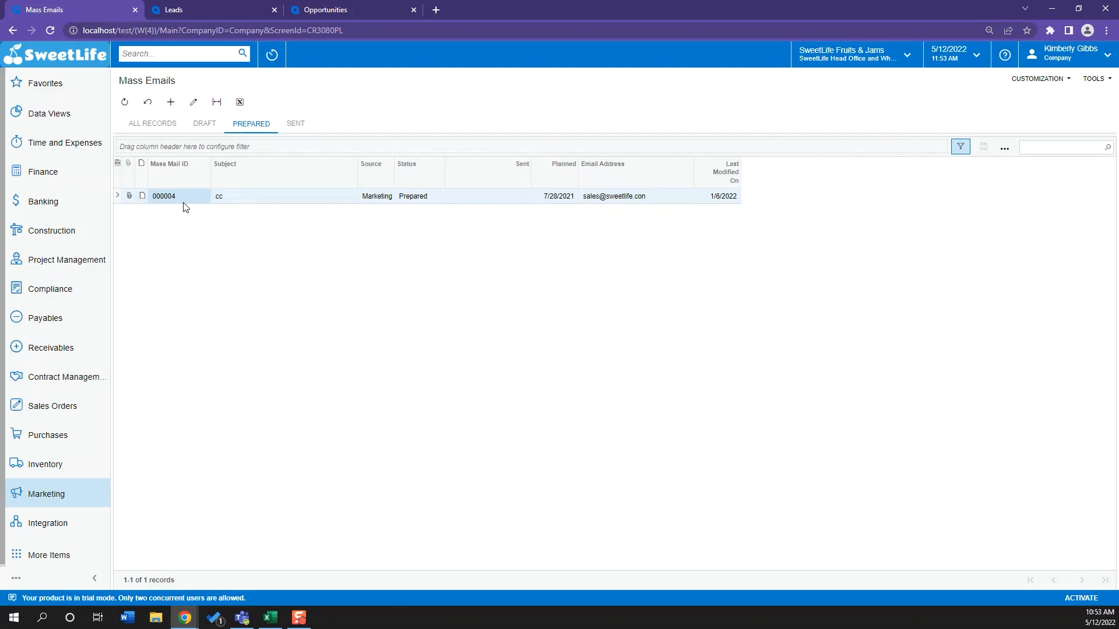
pyautogui.click(173, 125)
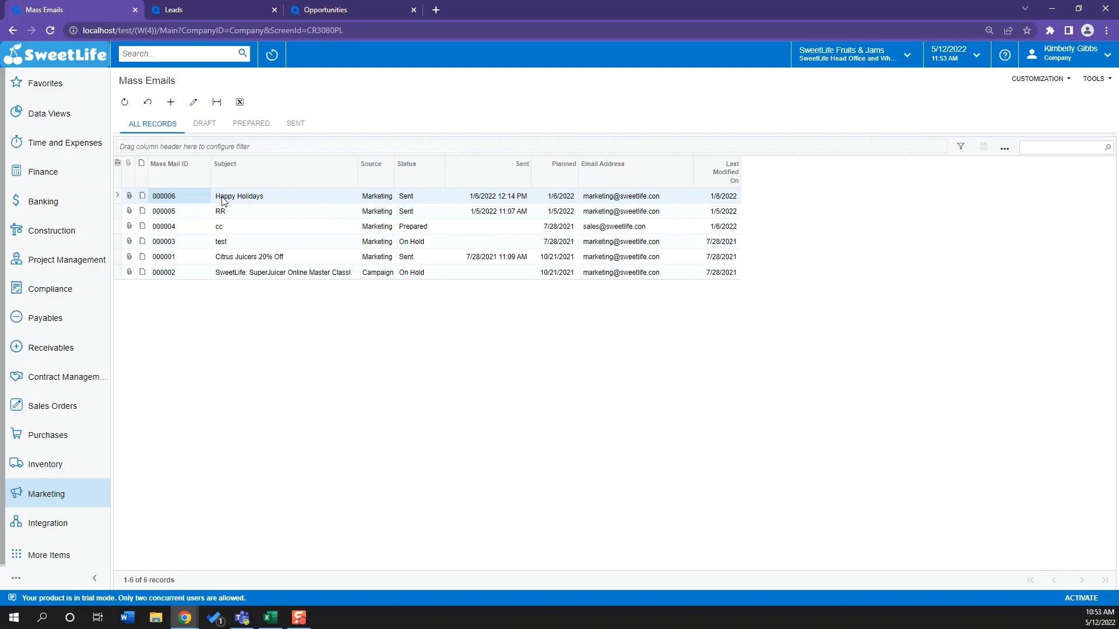
pyautogui.click(249, 201)
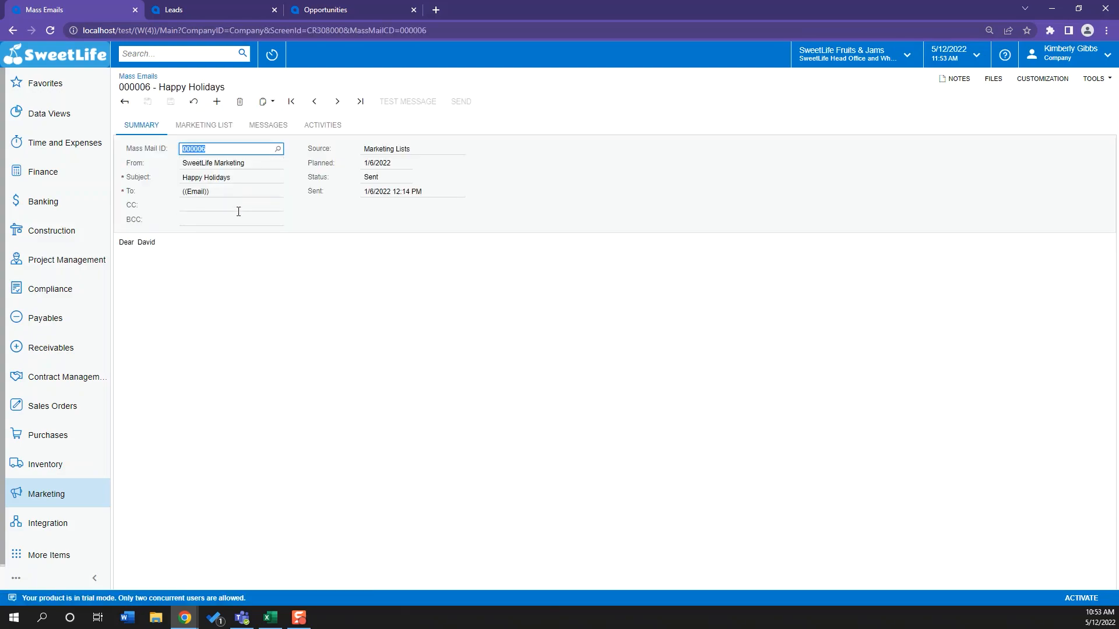
pyautogui.click(125, 102)
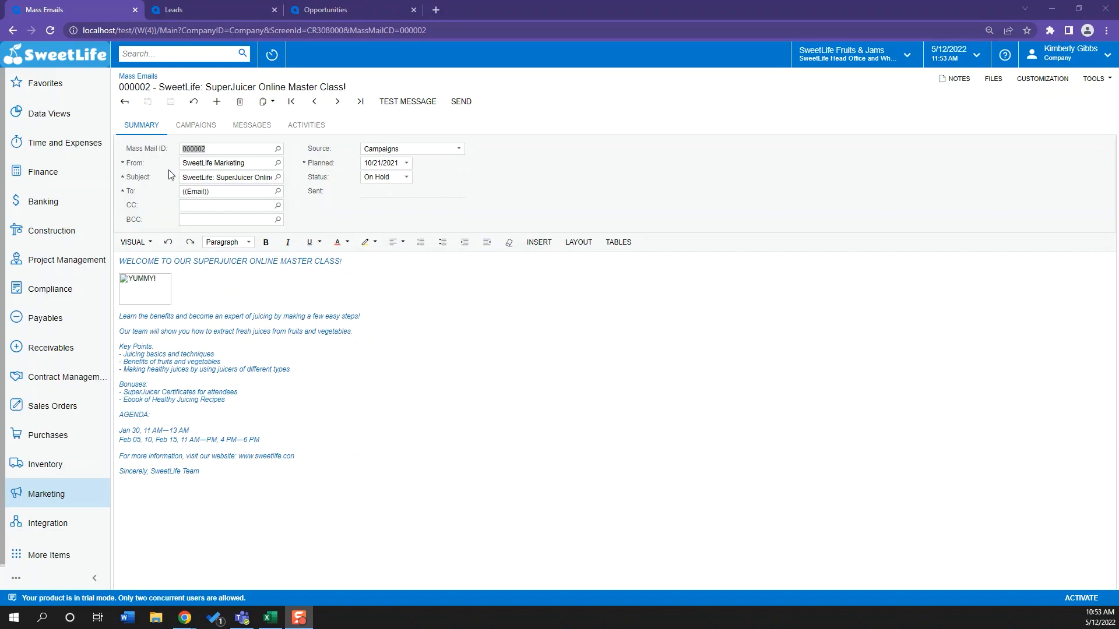
# In the SuperJuicer Online Master Class email, examine the email accounts available as the sender
pyautogui.click(208, 150)
pyautogui.click(204, 165)
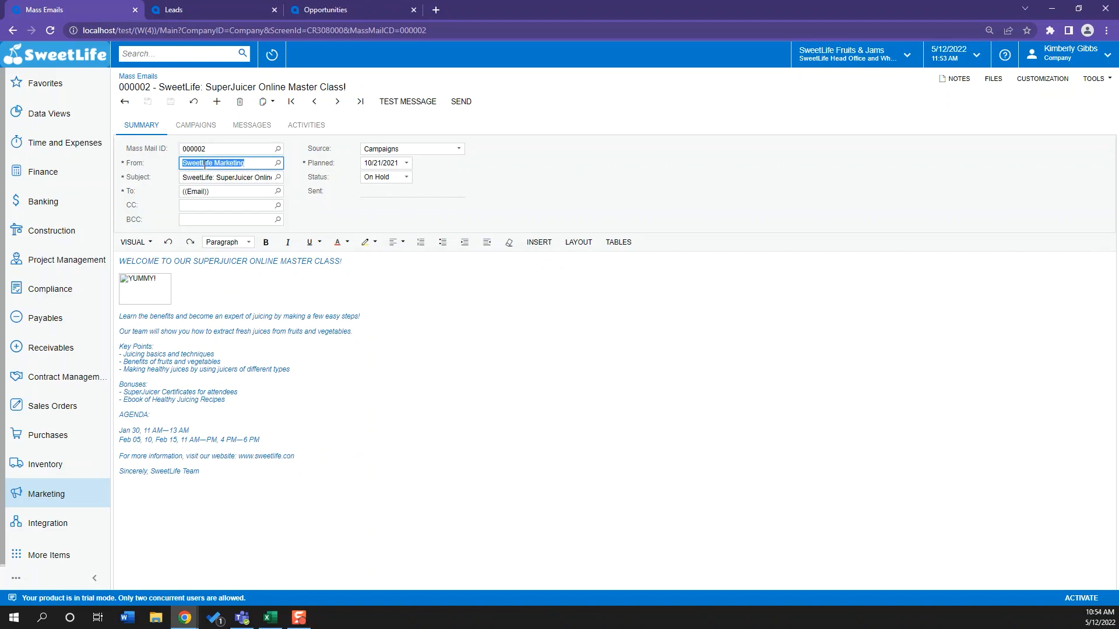
pyautogui.click(278, 165)
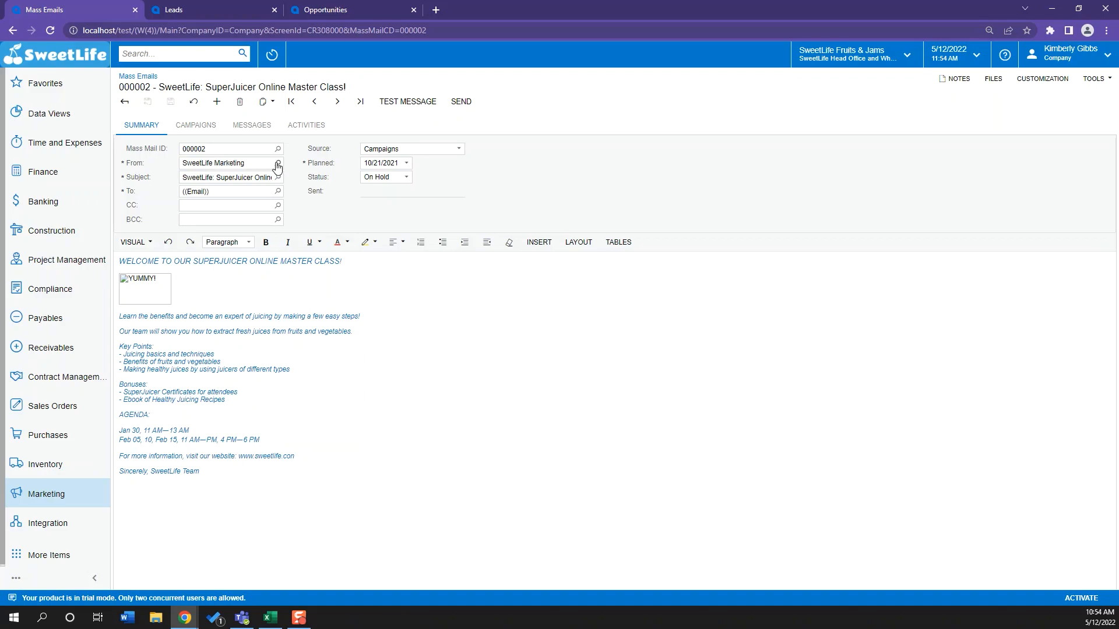
pyautogui.click(278, 166)
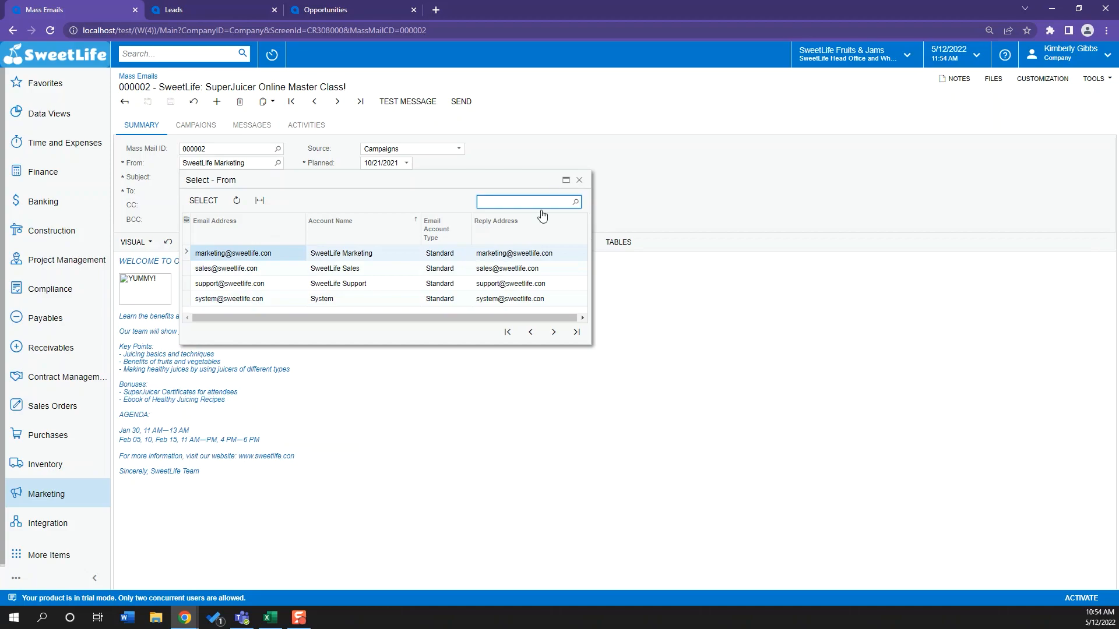
pyautogui.click(580, 180)
# Examine the email's subject and recipient fields, and switch the message body to Preview mode
pyautogui.click(189, 183)
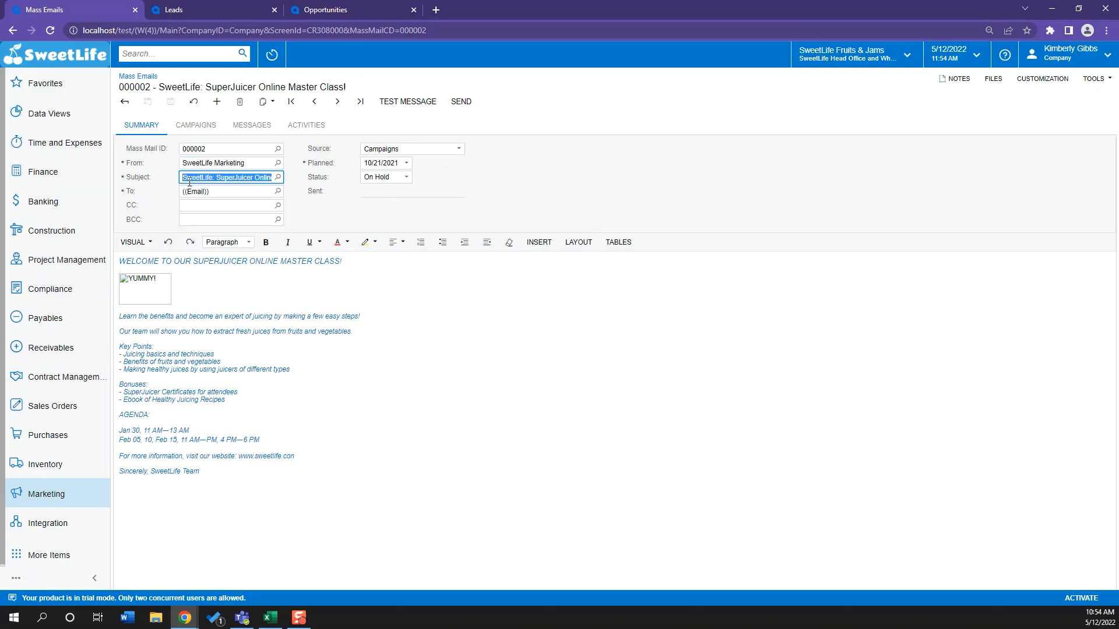
pyautogui.click(233, 193)
pyautogui.click(233, 203)
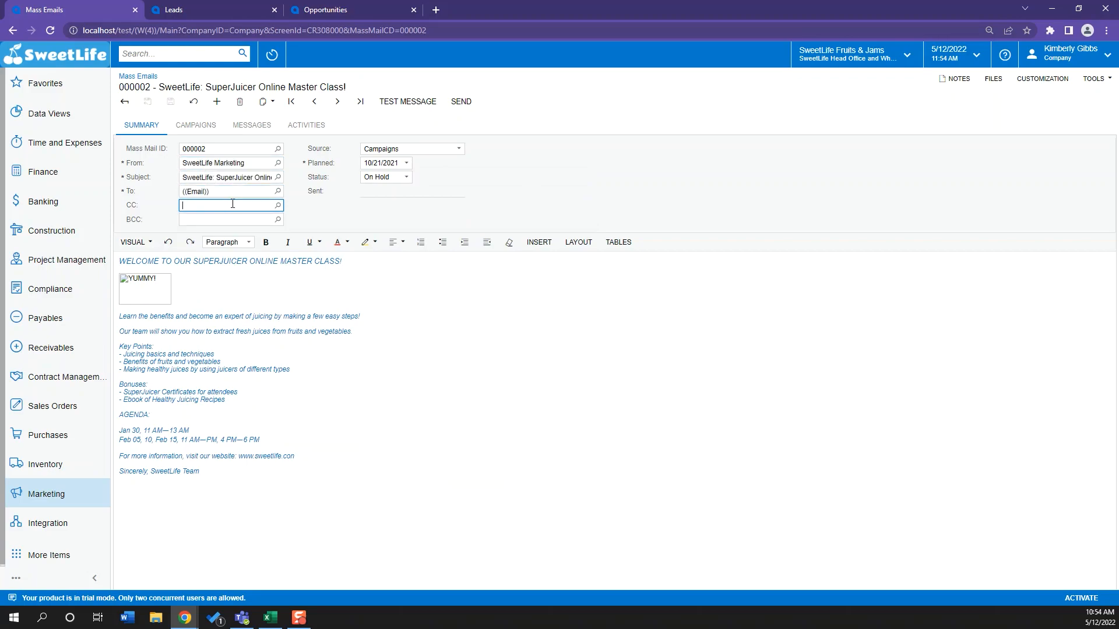
pyautogui.click(232, 190)
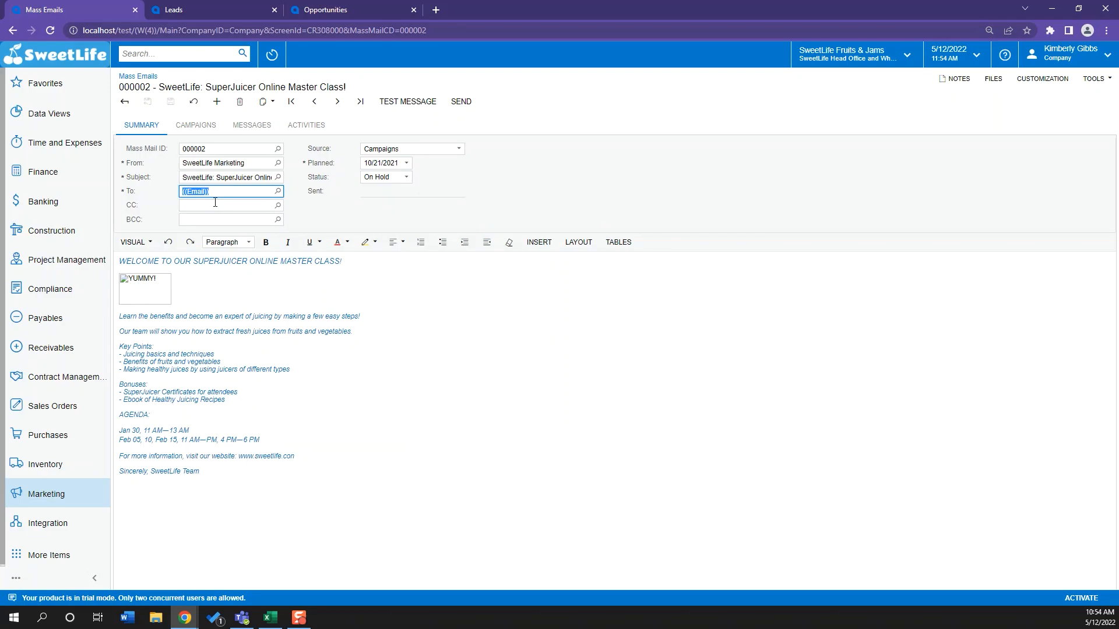
pyautogui.click(220, 333)
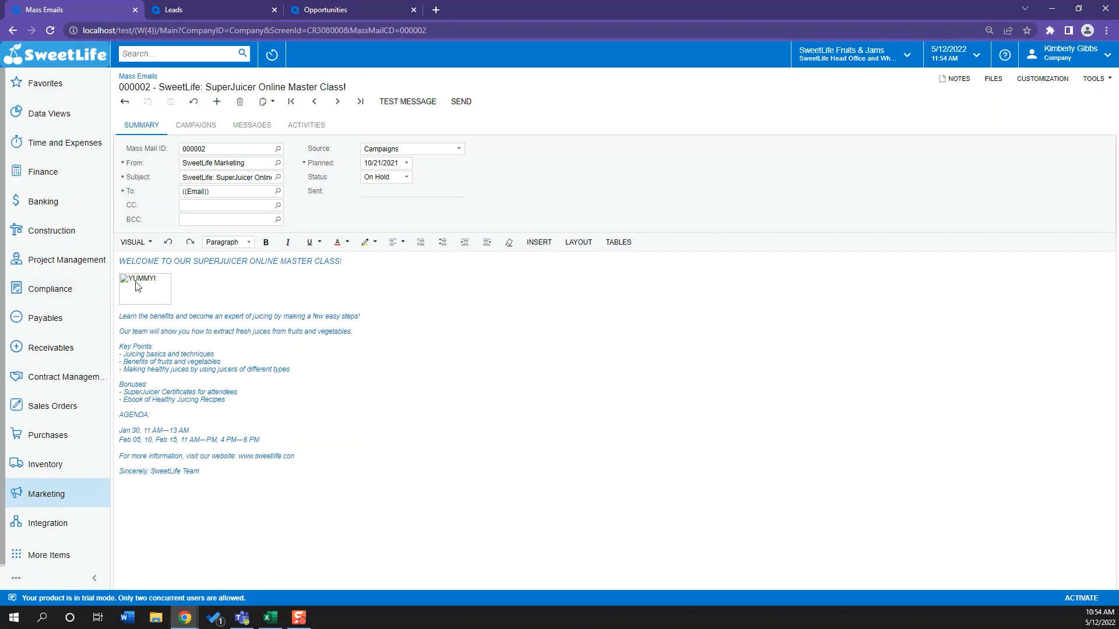
pyautogui.click(135, 242)
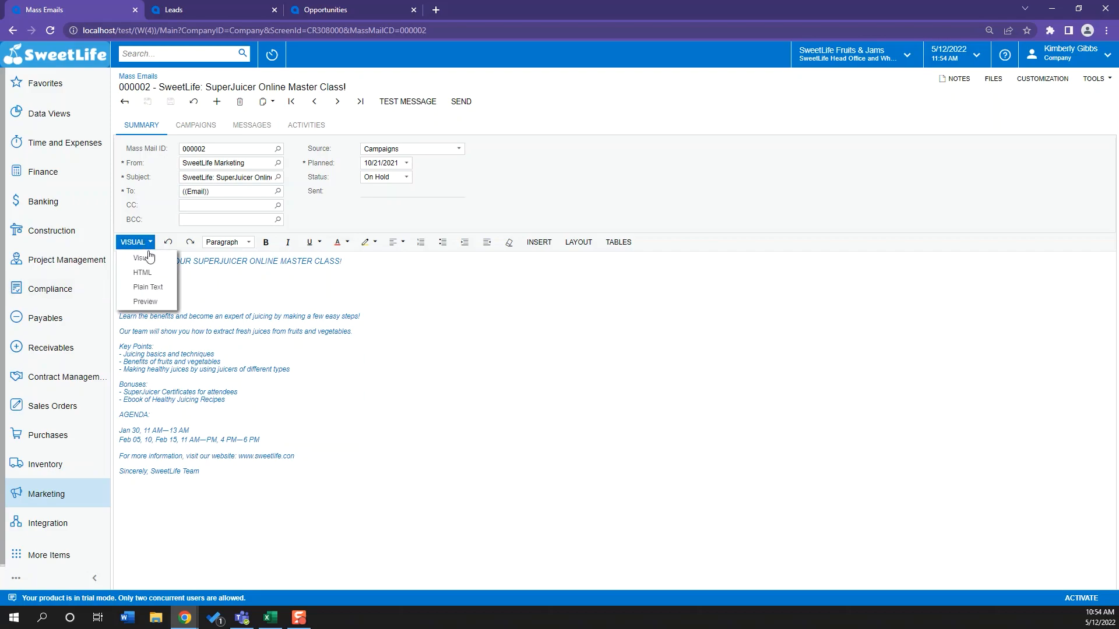
pyautogui.click(153, 302)
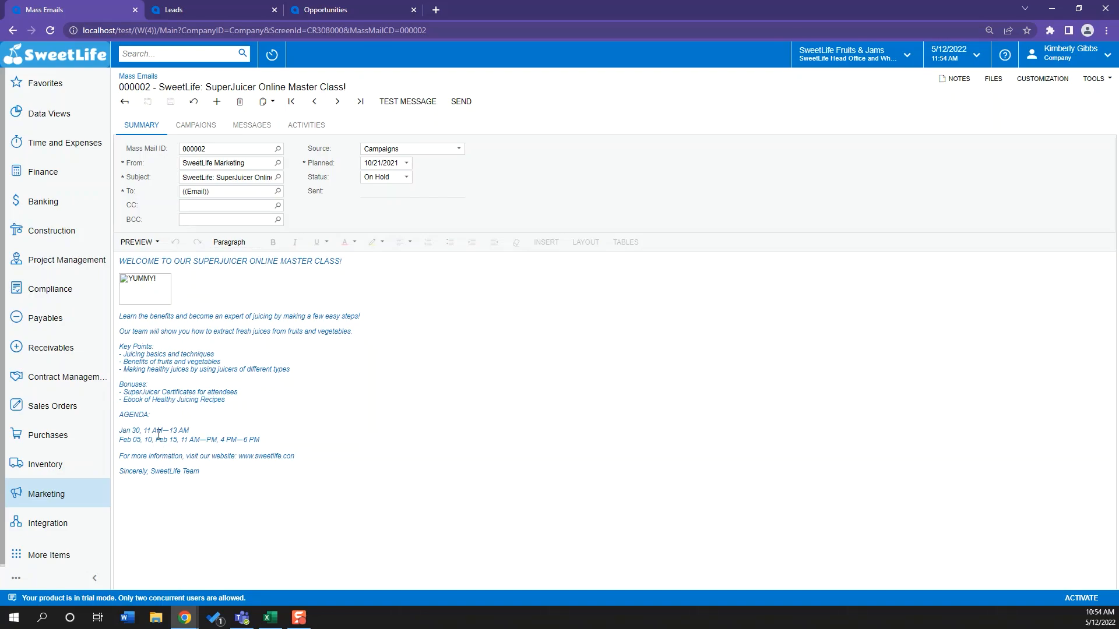
# Examine the campaigns, messages and activities linked to the SuperJuicer email, and return to the mass emails list
pyautogui.click(200, 125)
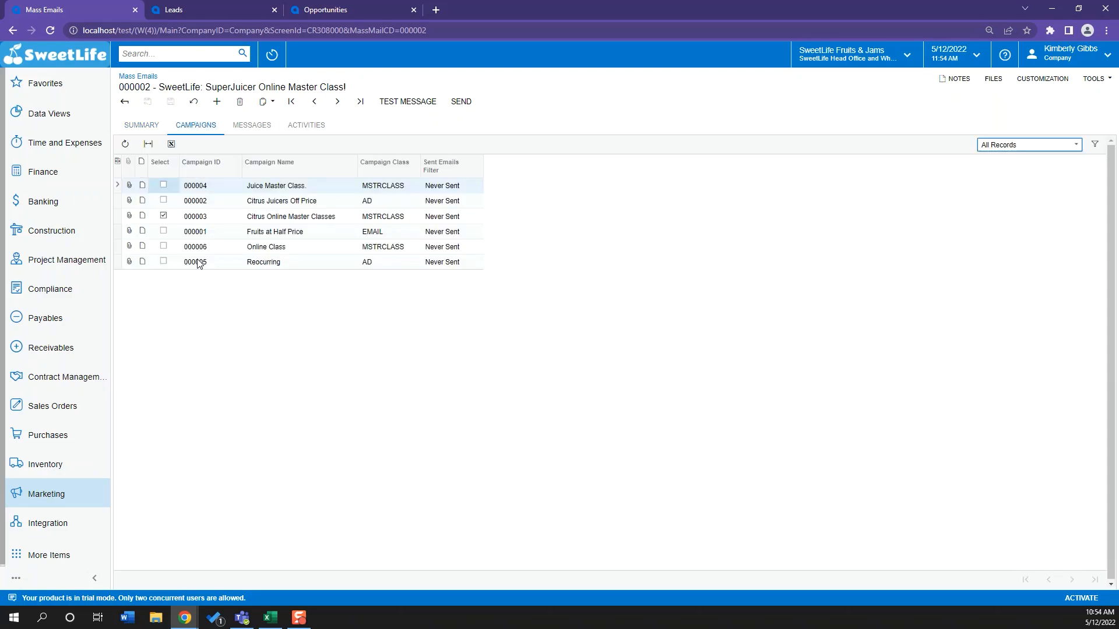
pyautogui.click(233, 221)
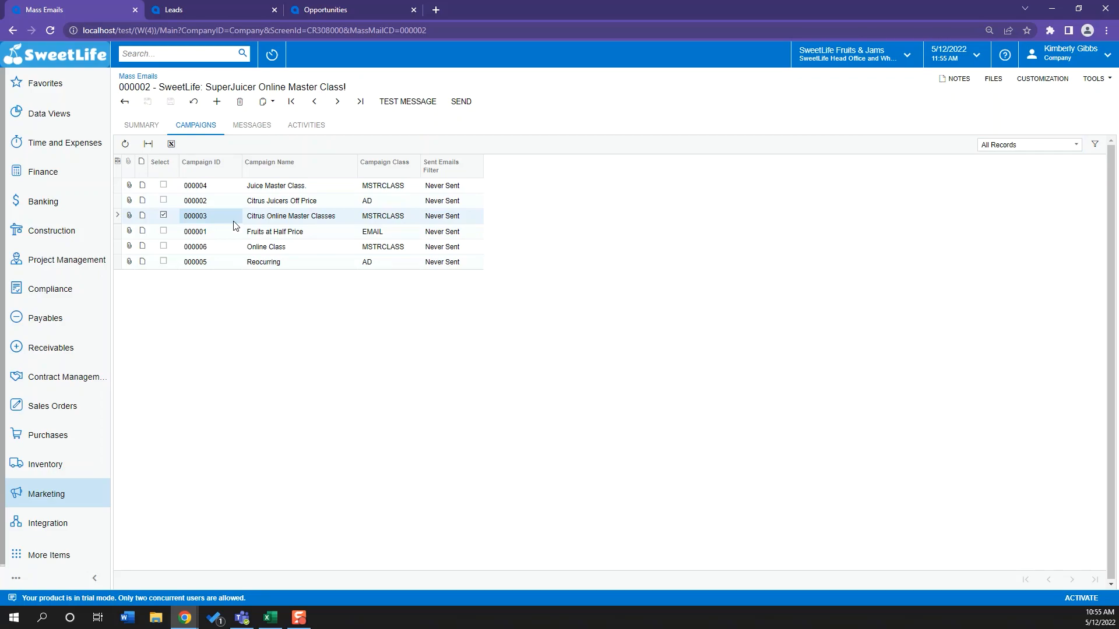
pyautogui.click(142, 125)
pyautogui.click(252, 125)
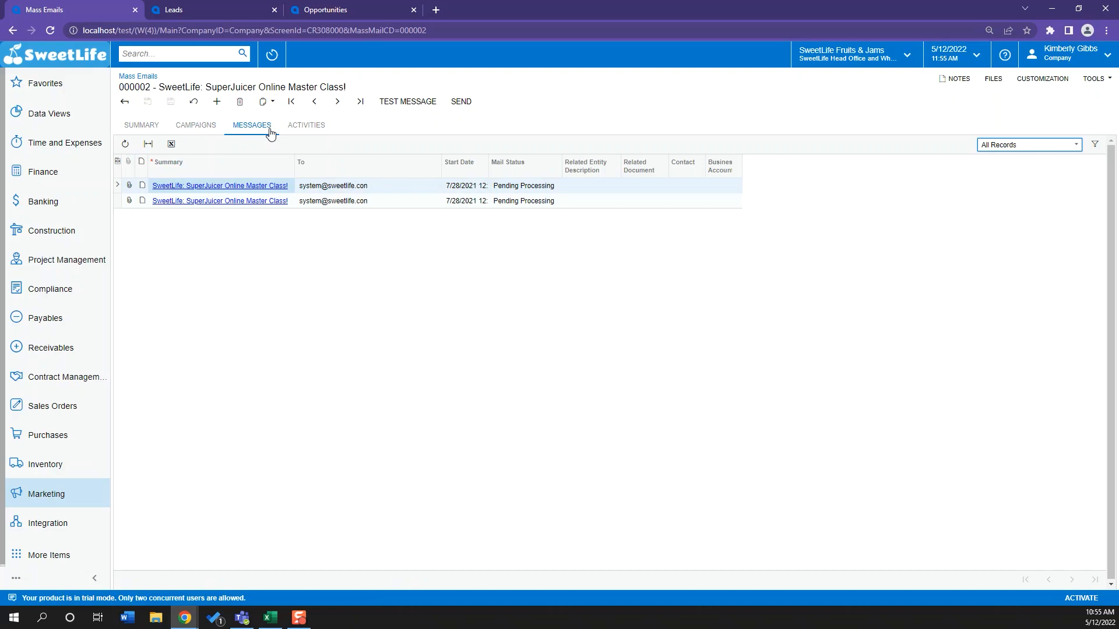
pyautogui.click(290, 126)
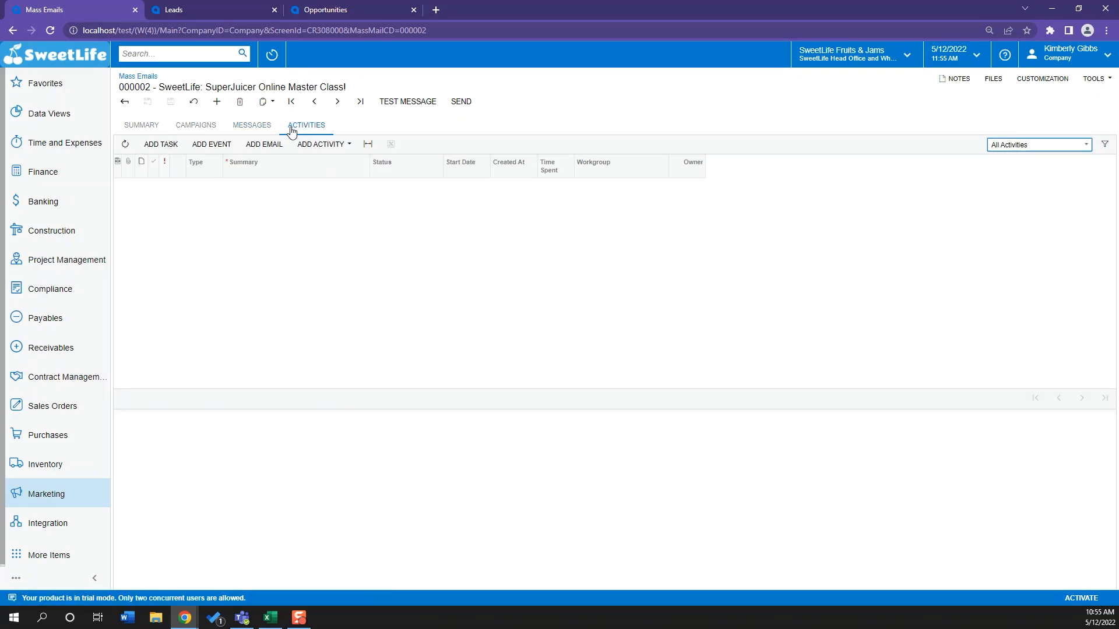
pyautogui.click(125, 102)
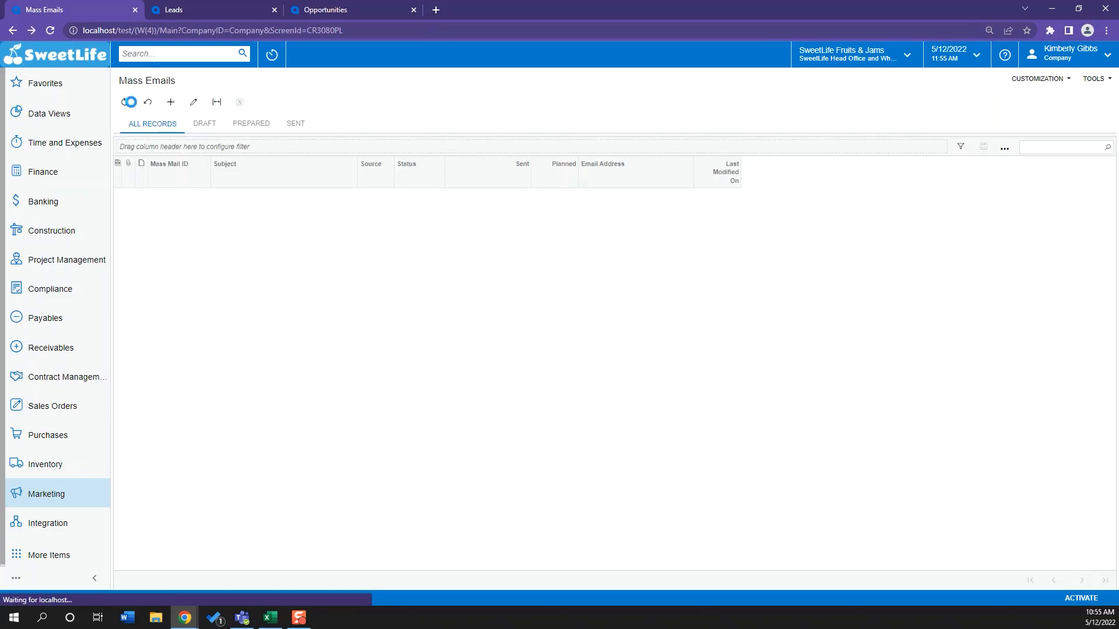
# Create a new mass email from SweetLife Marketing with the subject Online Class 2022
pyautogui.click(163, 103)
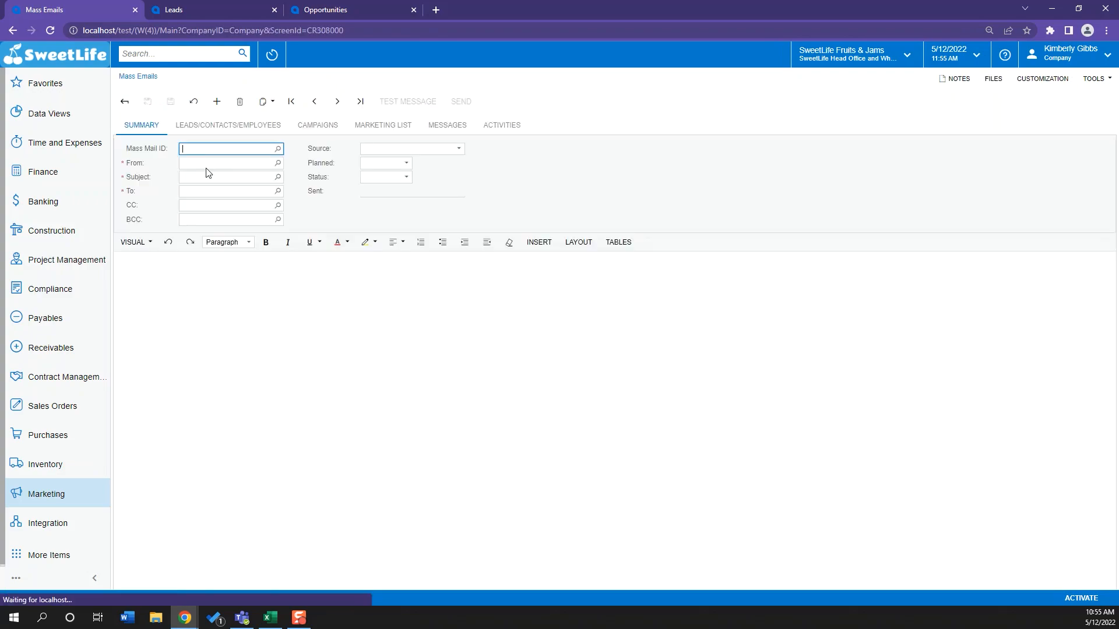
pyautogui.click(277, 164)
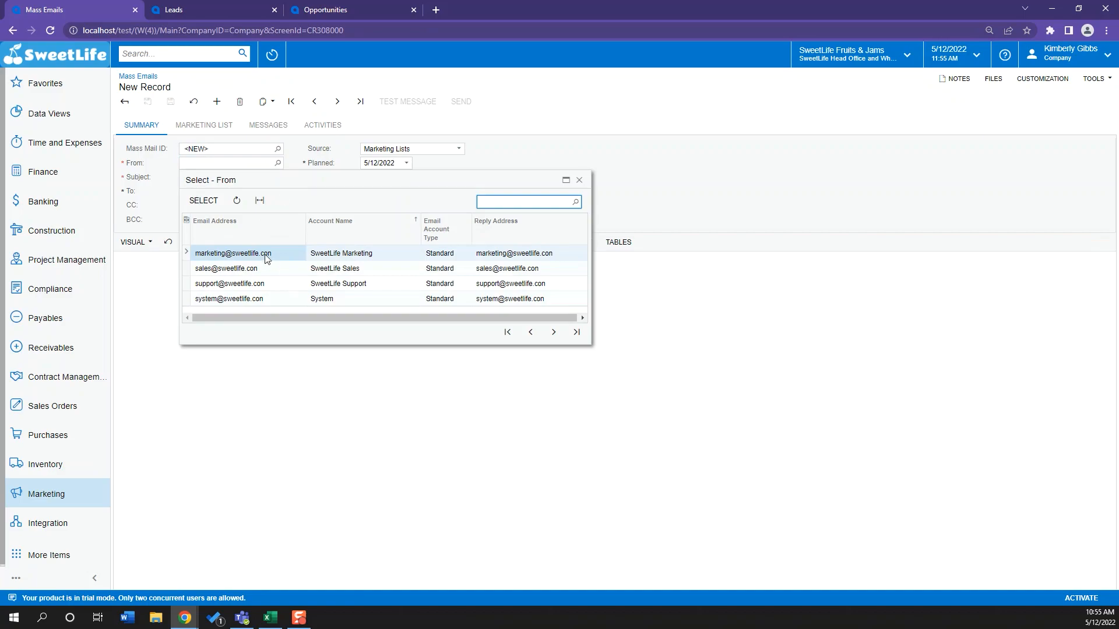
pyautogui.doubleClick(266, 255)
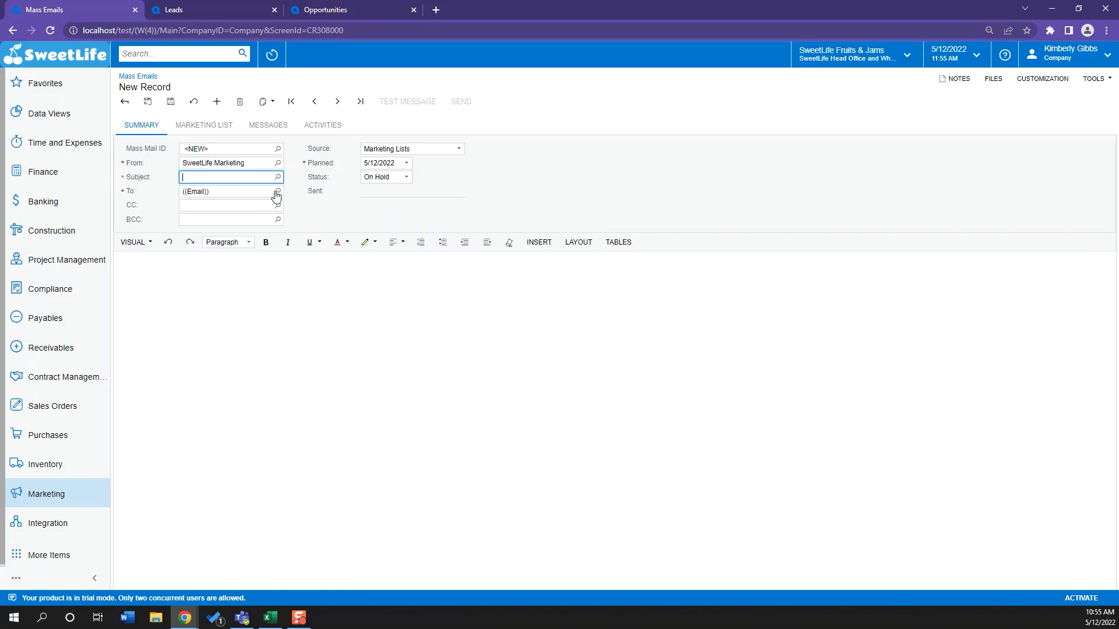
pyautogui.click(252, 175)
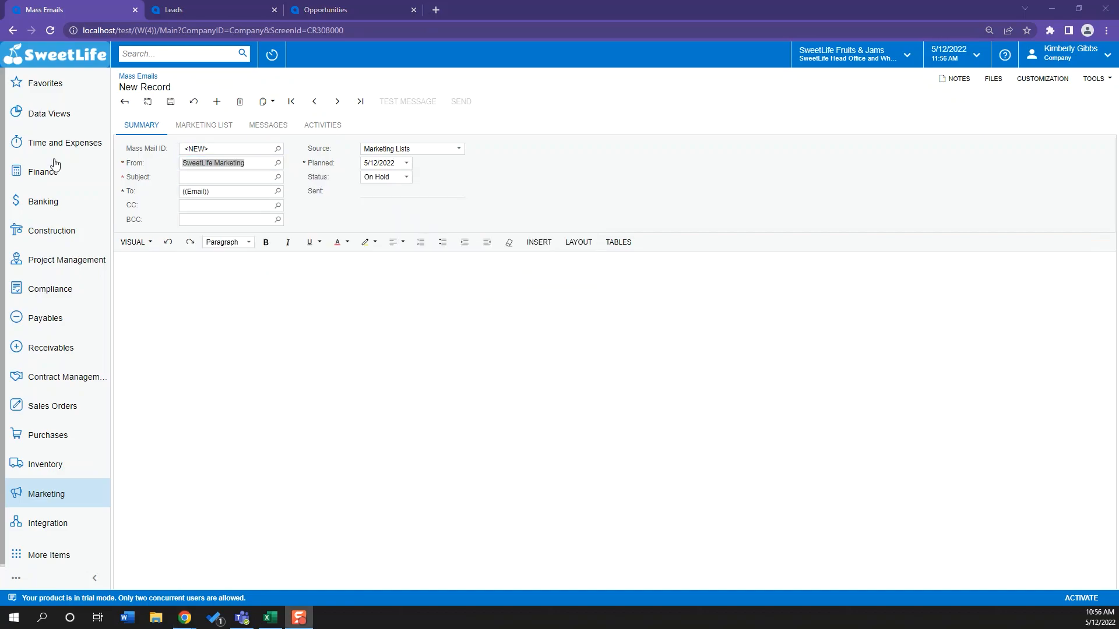
pyautogui.write('Online Class 2022')
pyautogui.press('Tab')
# Write the greeting "Dear" in the email body and insert the First Name data field after it
pyautogui.click(228, 204)
pyautogui.click(190, 270)
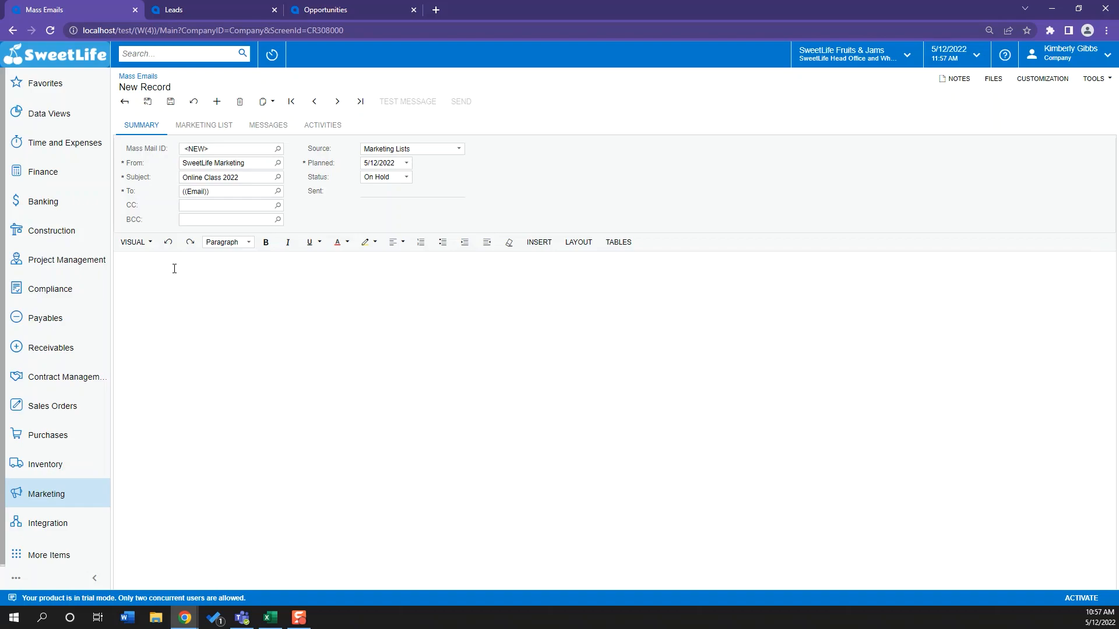
pyautogui.write('Dear')
pyautogui.click(553, 243)
pyautogui.click(532, 263)
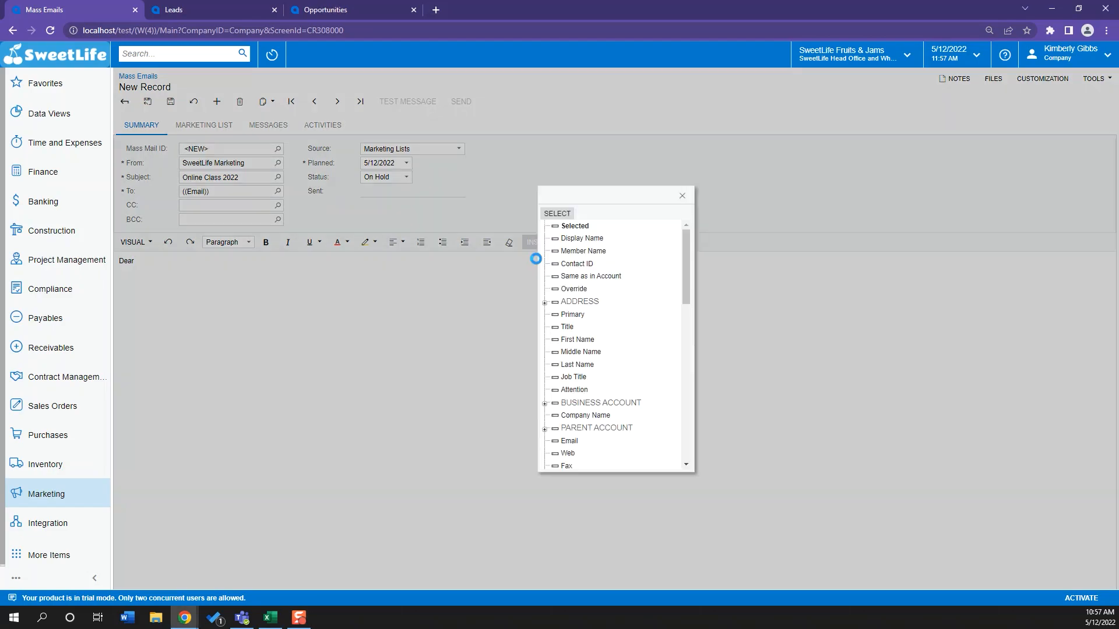
pyautogui.scroll(-1, 640, 281)
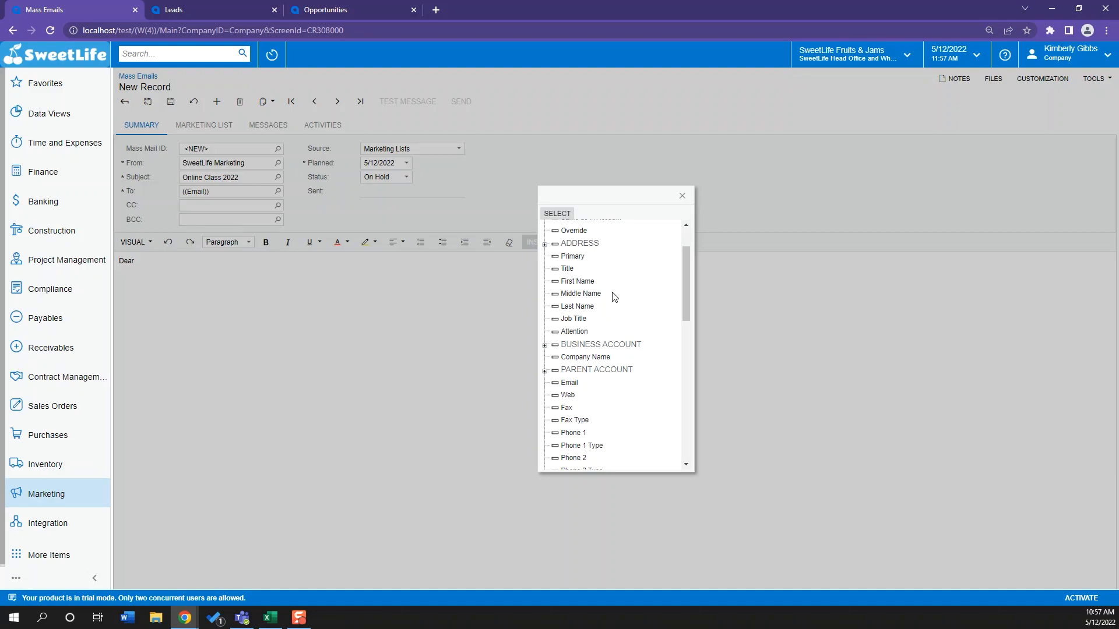
pyautogui.doubleClick(578, 283)
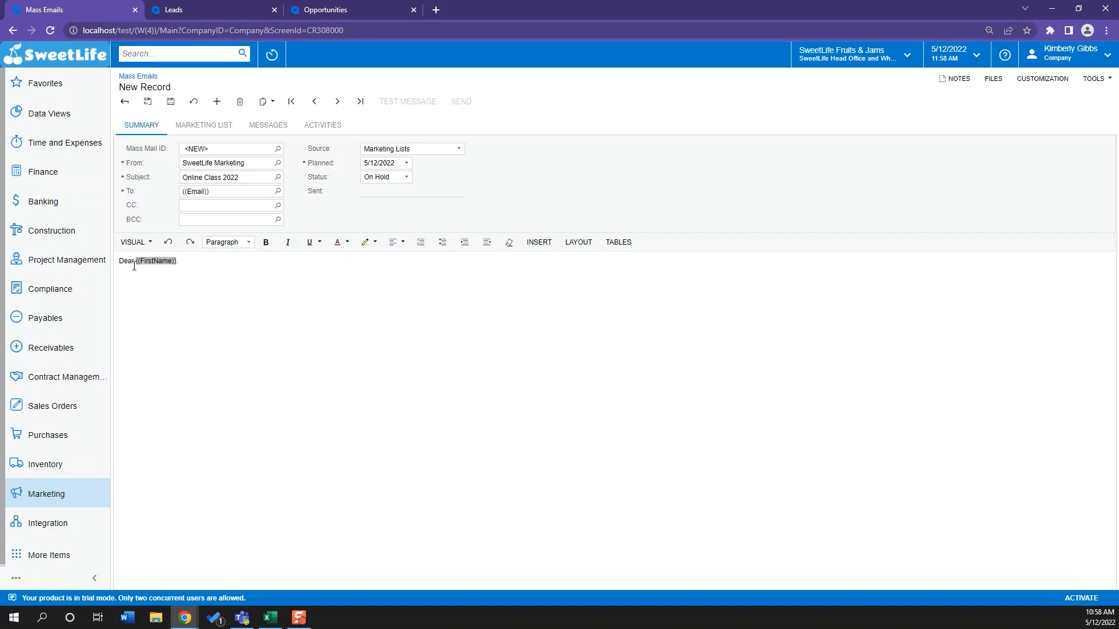
# Select the greeting with its First Name placeholder in the email body and delete it
pyautogui.moveTo(184, 267); pyautogui.dragTo(136, 262)
pyautogui.click(152, 294)
pyautogui.moveTo(178, 261); pyautogui.dragTo(41, 262)
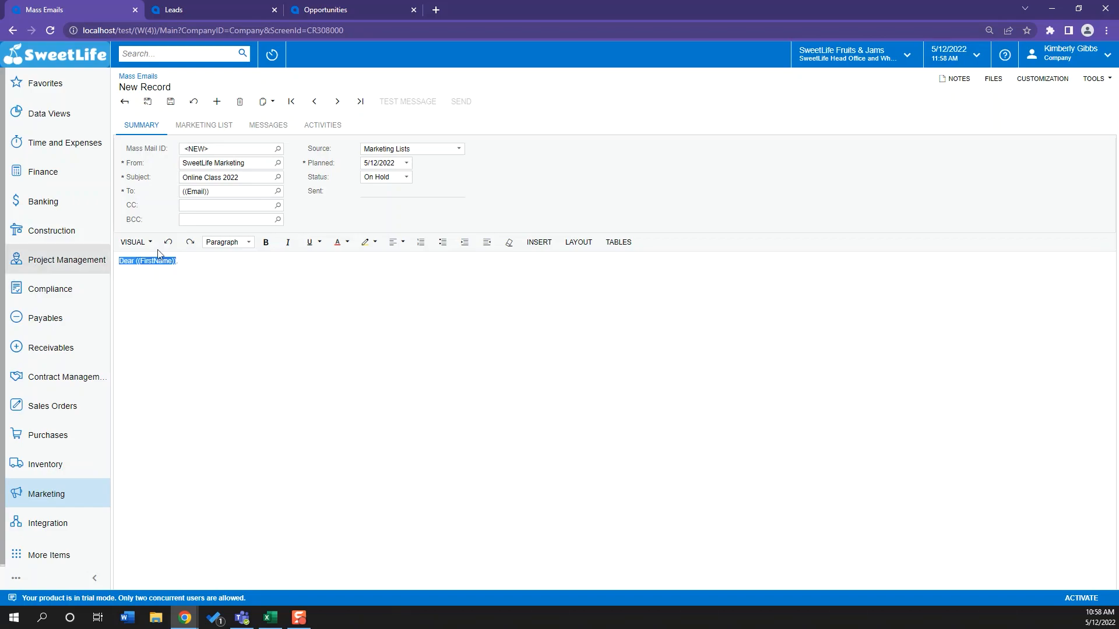
pyautogui.press('Delete')
# Browse the full list of data fields that can be inserted into the email body
pyautogui.click(538, 247)
pyautogui.click(531, 265)
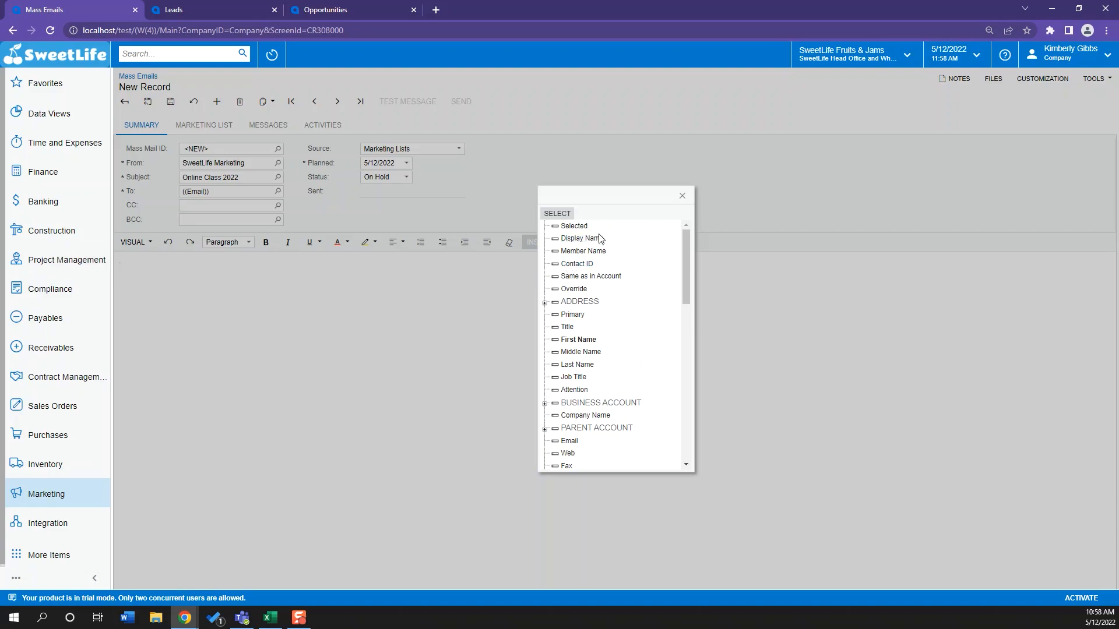
pyautogui.scroll(-1, 634, 282)
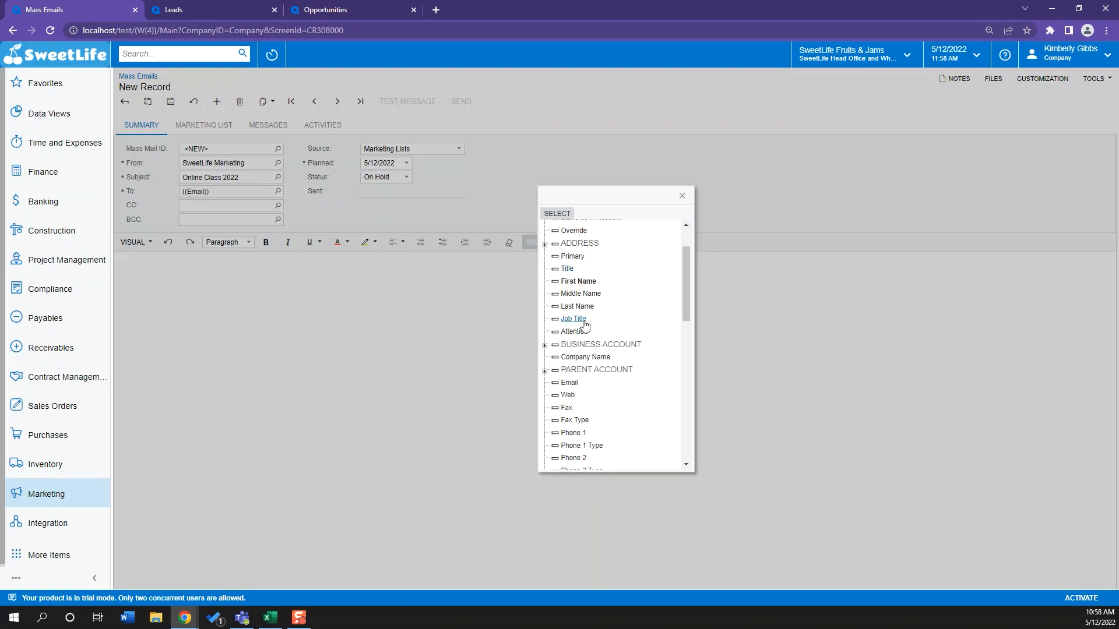
pyautogui.scroll(-1, 624, 325)
pyautogui.scroll(-5, 612, 300)
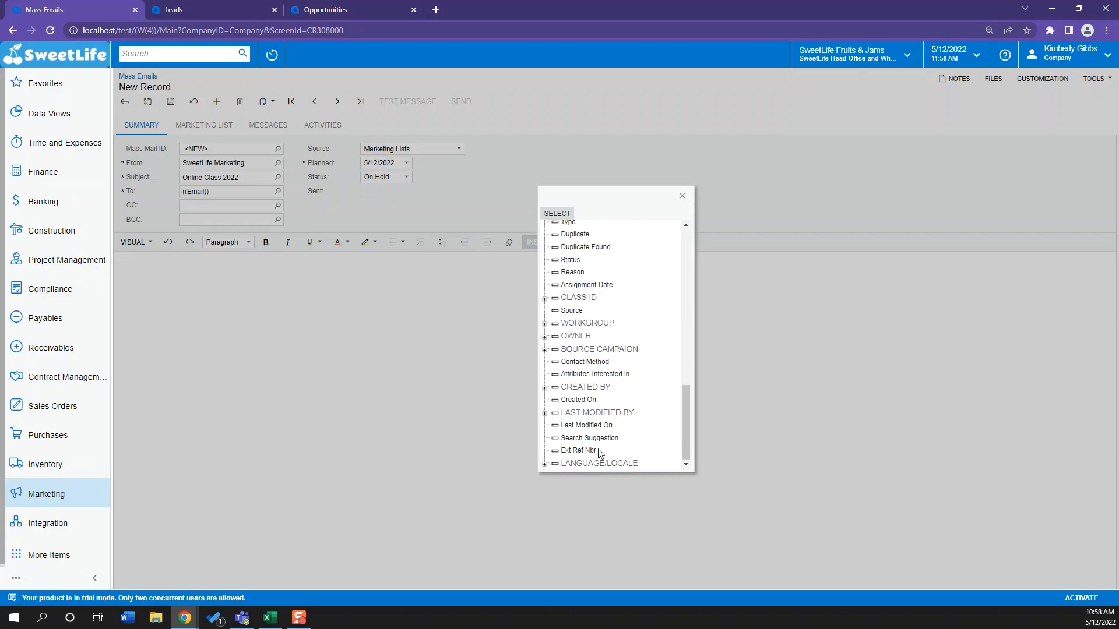
pyautogui.scroll(10, 606, 408)
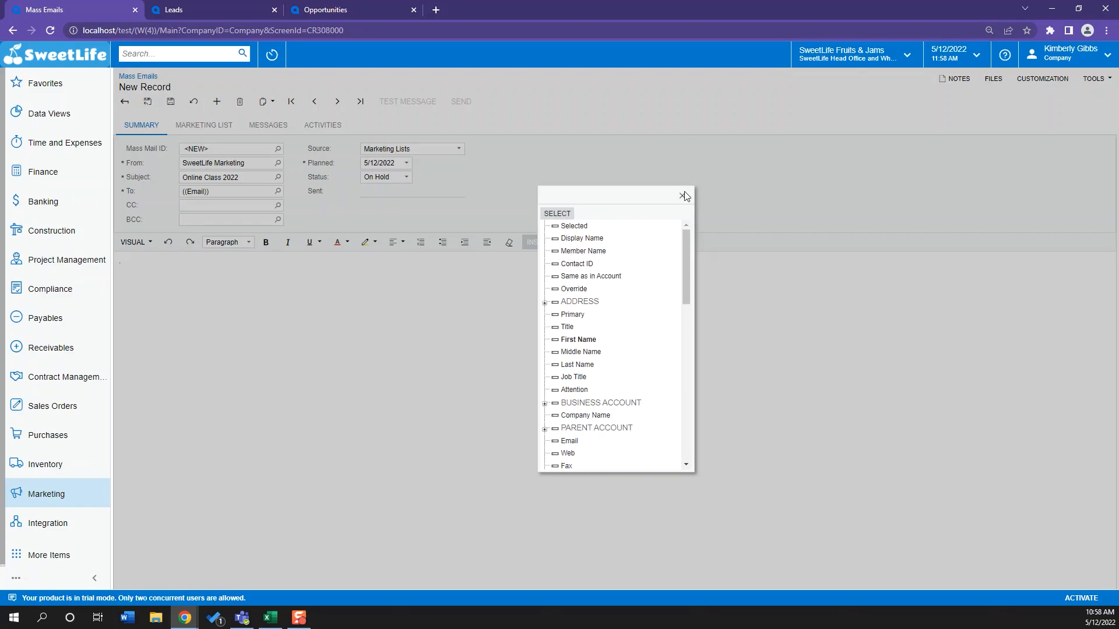
# Close the data field list, choose the PROMO marketing list as the email's recipients and save the mass email
pyautogui.click(683, 195)
pyautogui.click(236, 129)
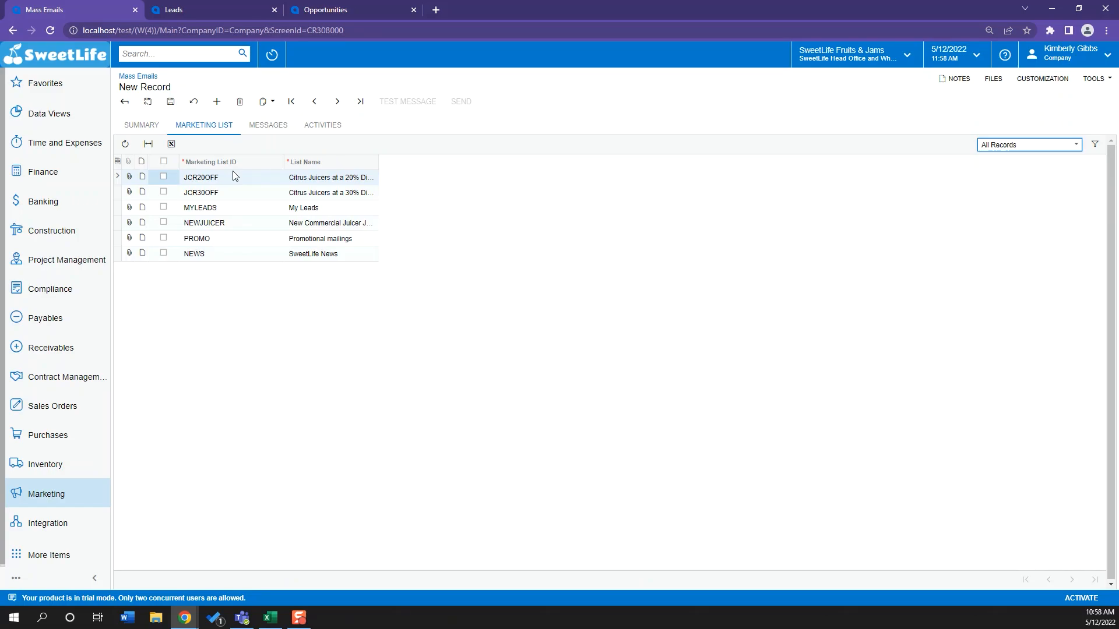
pyautogui.click(164, 239)
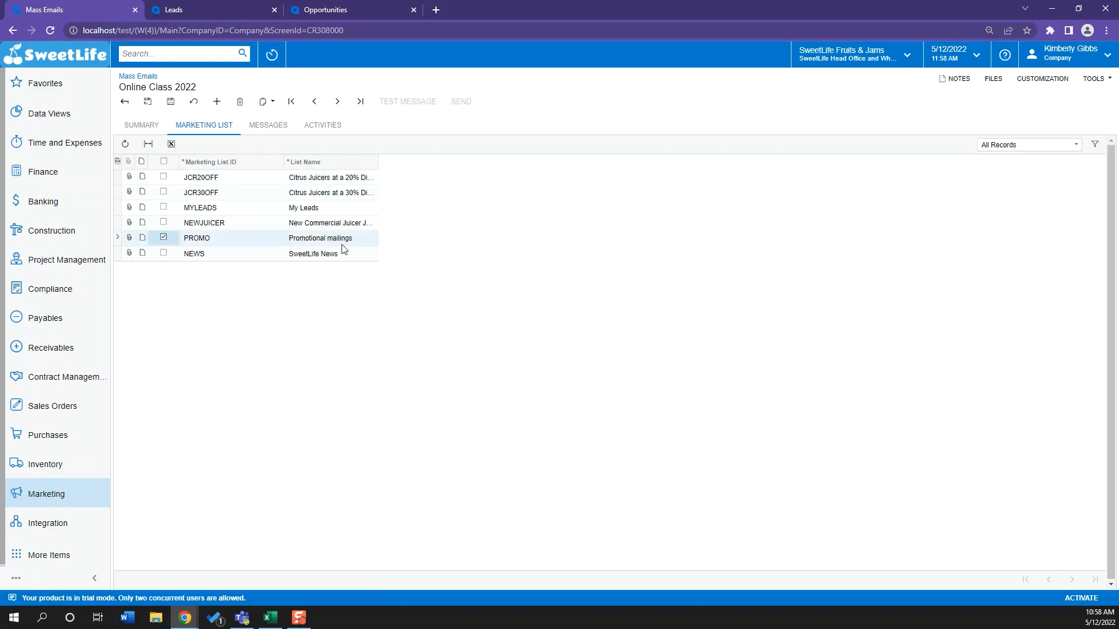
pyautogui.click(261, 123)
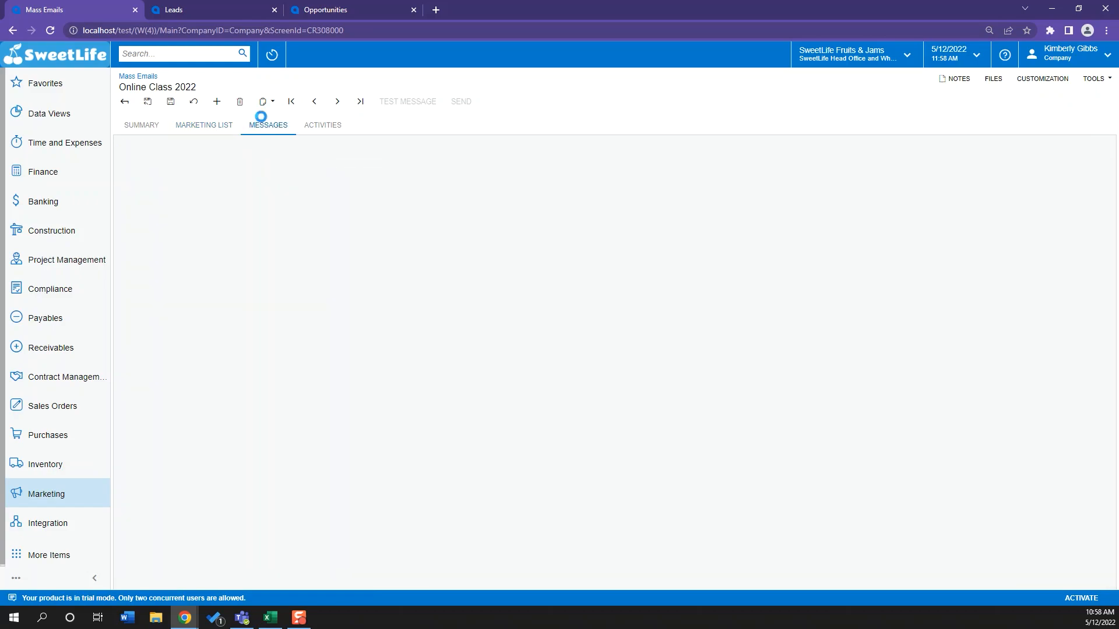
pyautogui.click(152, 124)
pyautogui.click(170, 103)
pyautogui.click(171, 289)
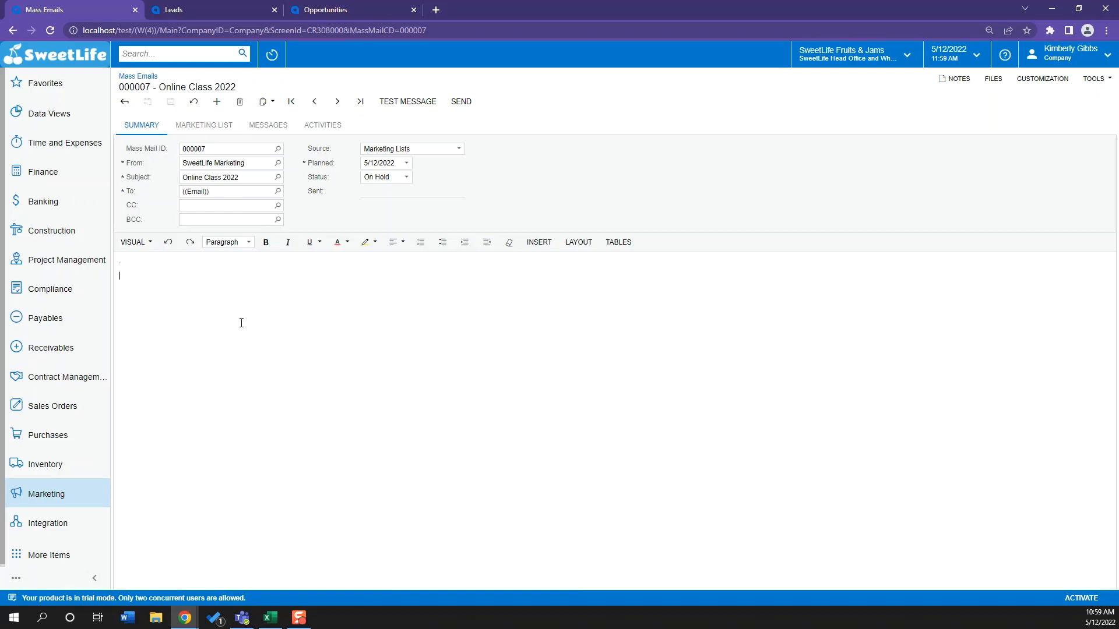
# Add the NEWJUICER, MYLEADS and JCR30OFF marketing lists to the recipients of the Online Class 2022 email
pyautogui.click(229, 130)
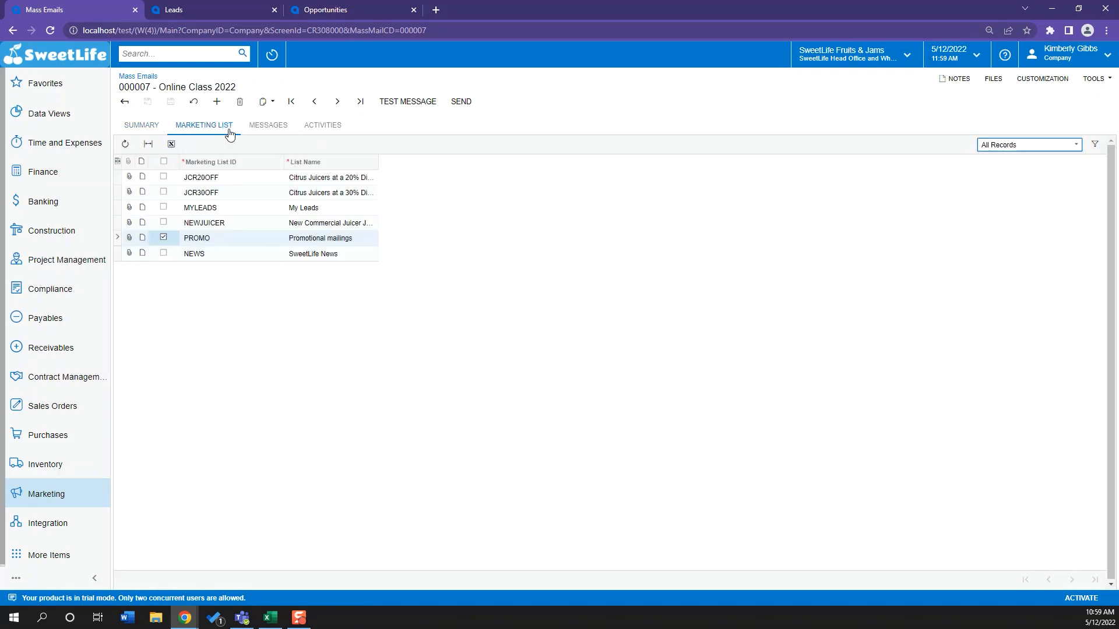
pyautogui.click(163, 222)
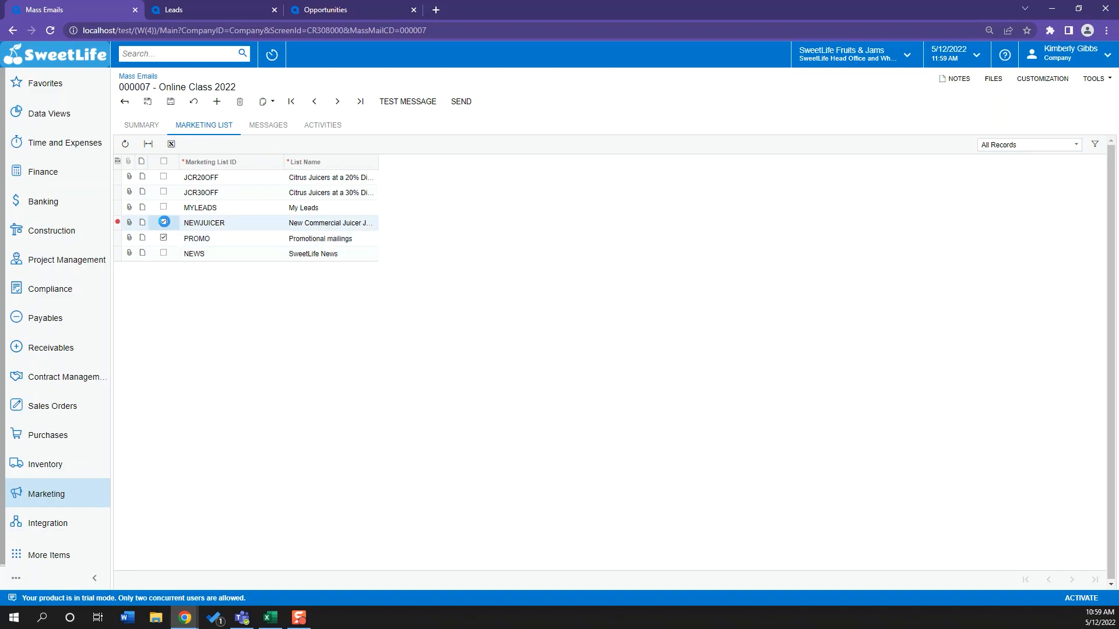
pyautogui.click(164, 208)
pyautogui.click(164, 192)
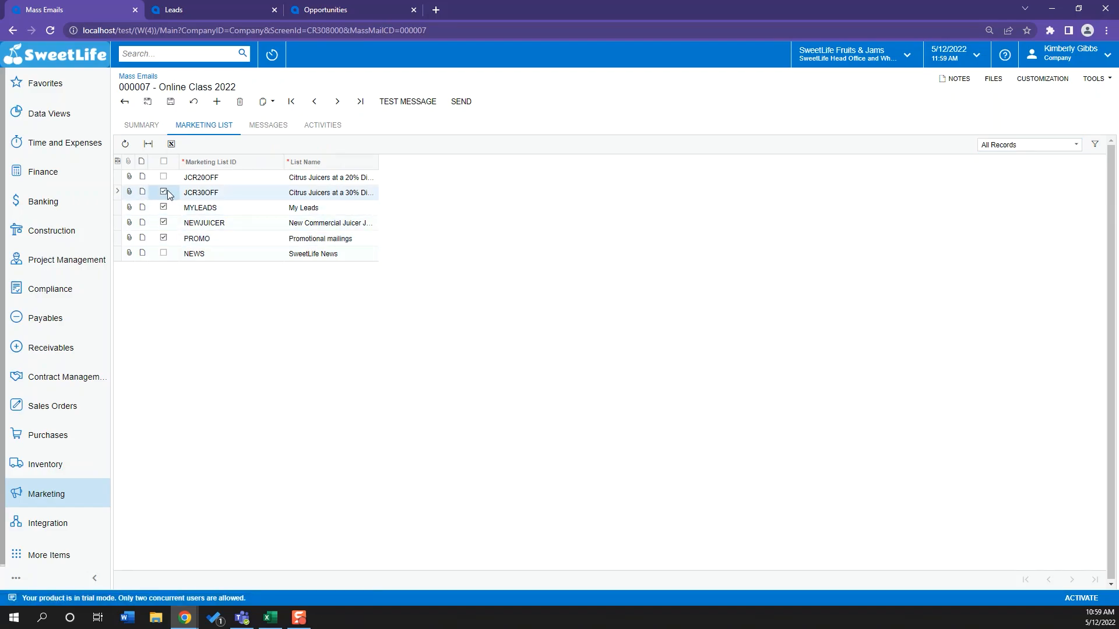
# Deselect the JCR30OFF, MYLEADS, NEWJUICER and PROMO marketing lists for the mass email
pyautogui.click(166, 192)
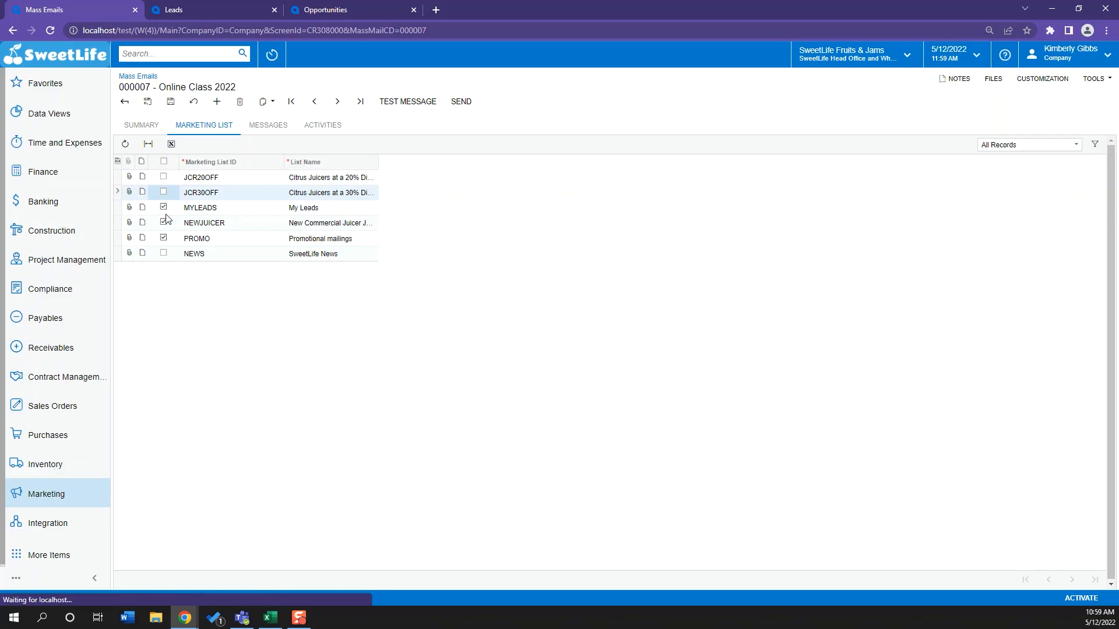
pyautogui.click(165, 211)
pyautogui.click(164, 222)
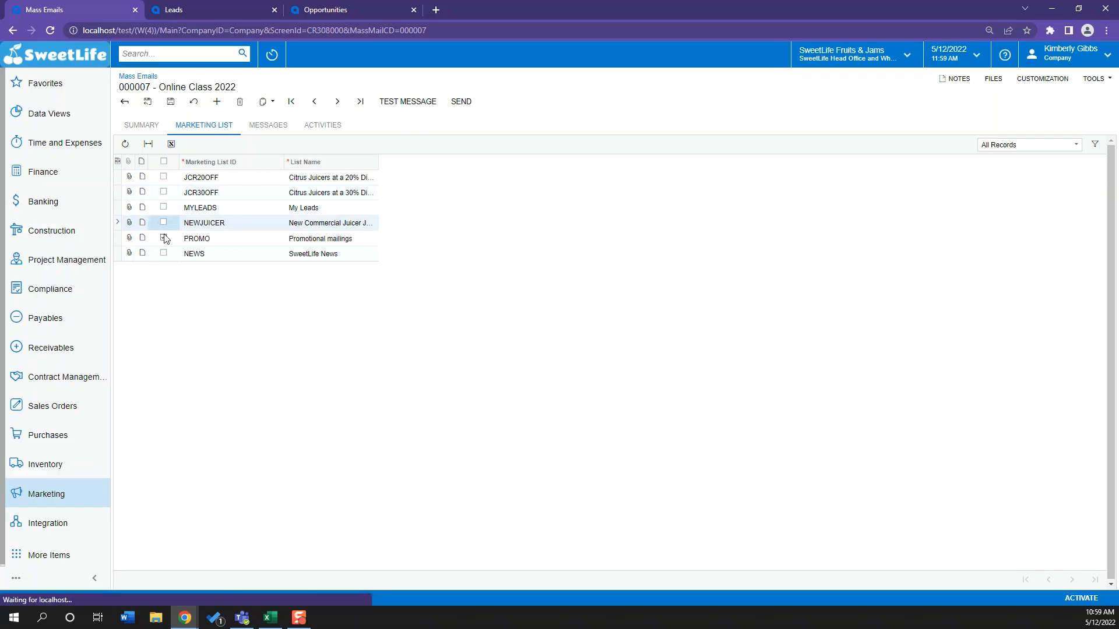
pyautogui.click(164, 237)
# Examine the messages and the activities recorded for the Online Class 2022 mass email
pyautogui.click(267, 125)
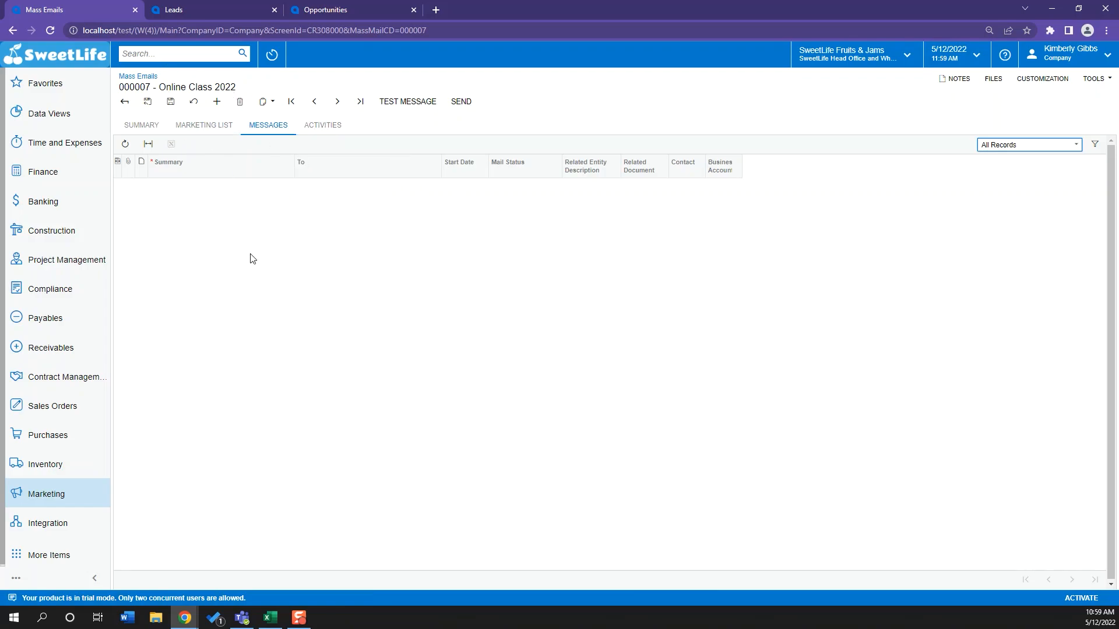
pyautogui.click(314, 124)
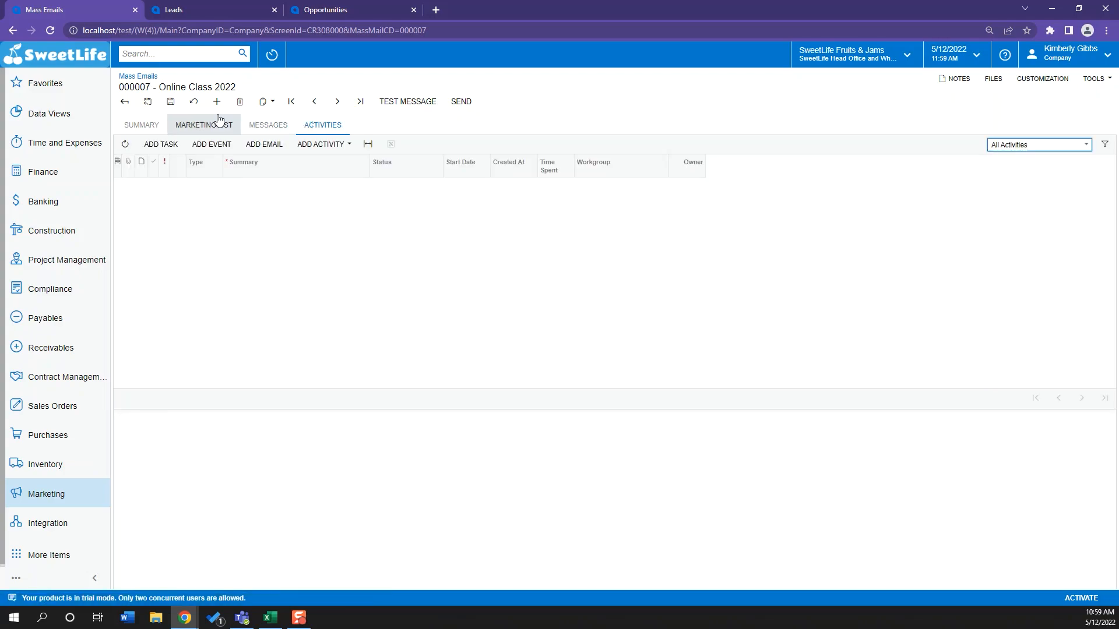